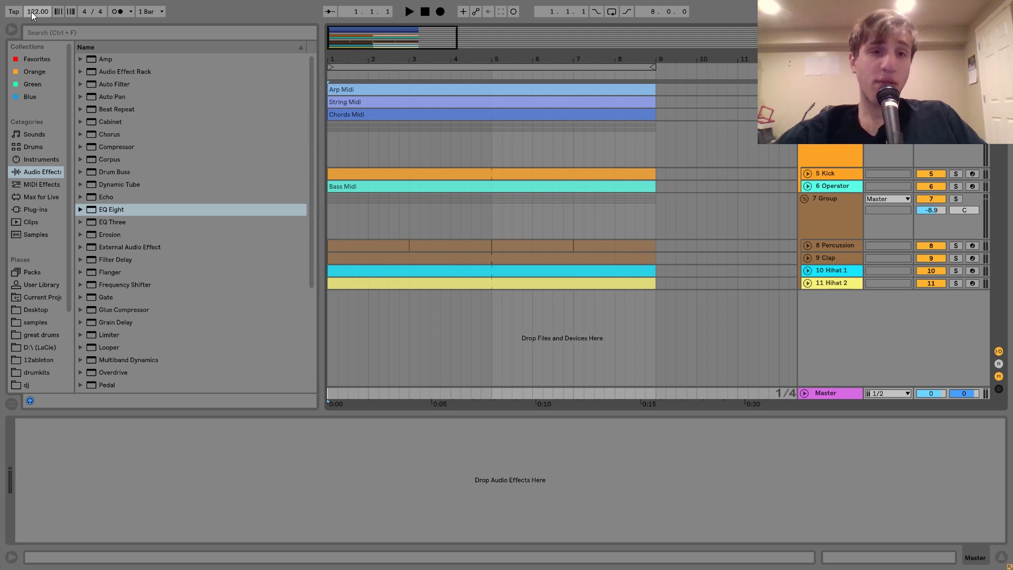
Step: Listen to the arp track from the start of the arrangement and unfold it
left_click(829, 89)
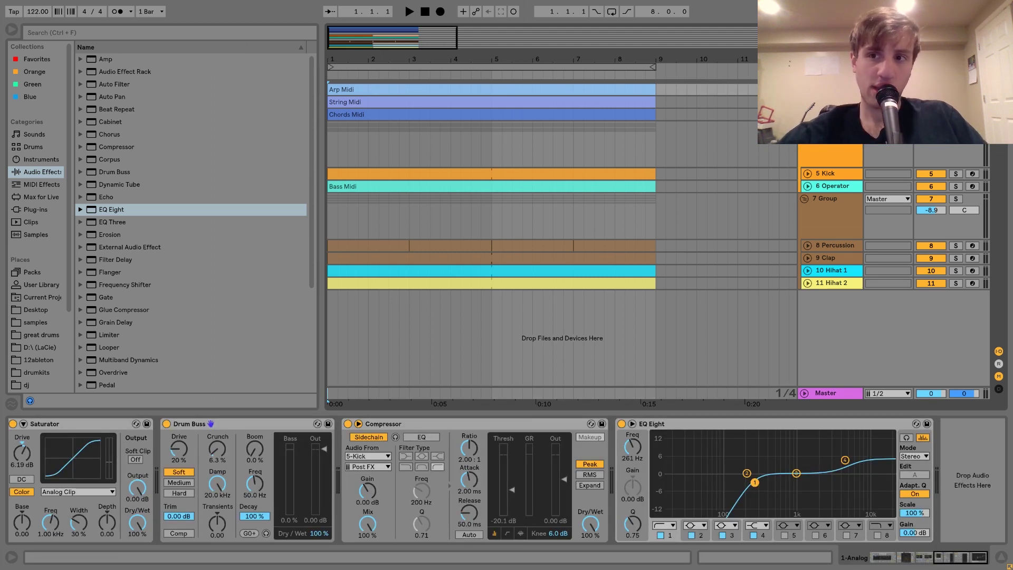
key("space")
left_click(804, 89)
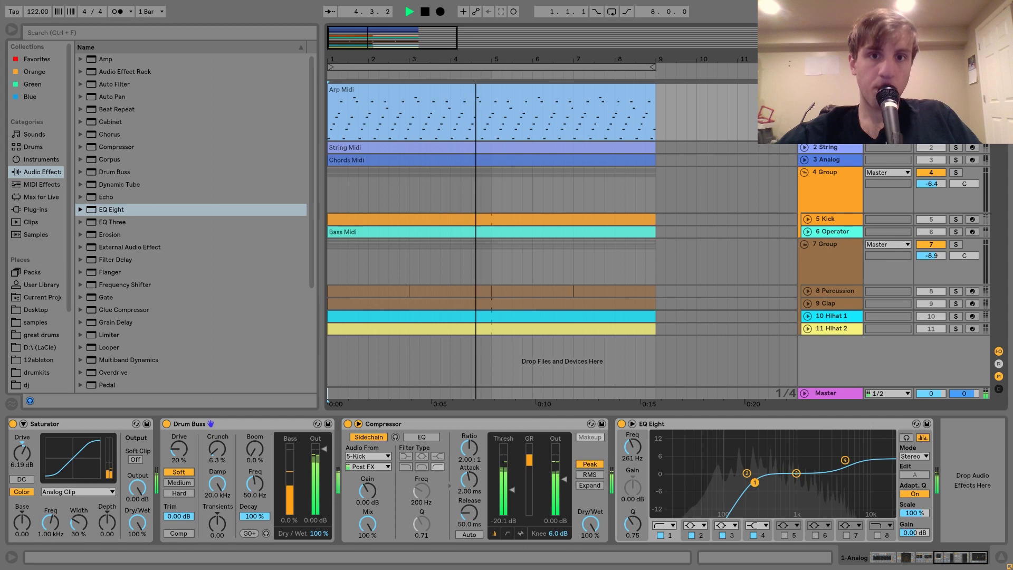
key("space")
Step: Open the Arp Midi clip's notes, enlarged, and select the opening notes from 1.1.1 to 1.2.4
double_click(570, 94)
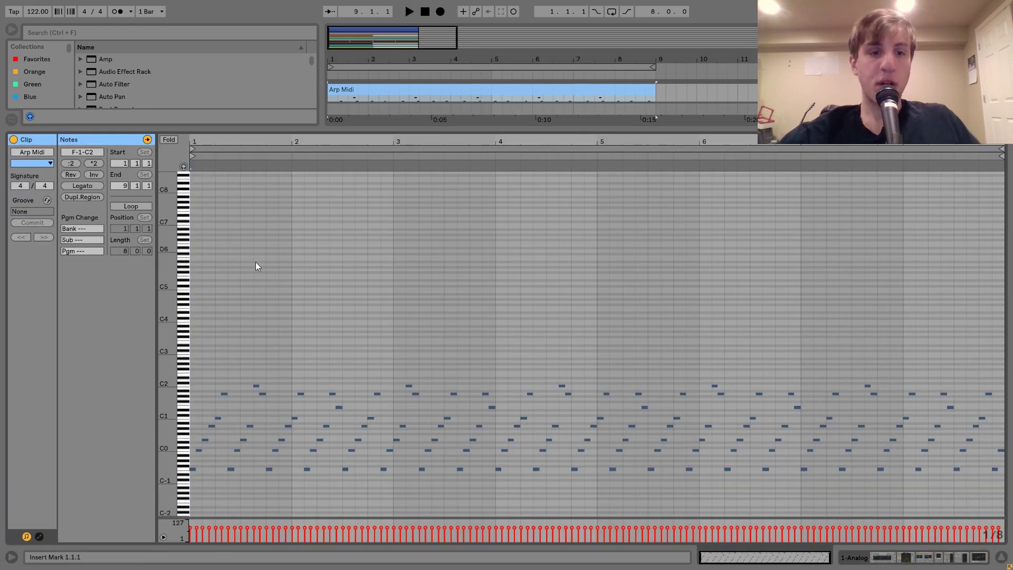
left_click_drag(167, 313, 165, 210)
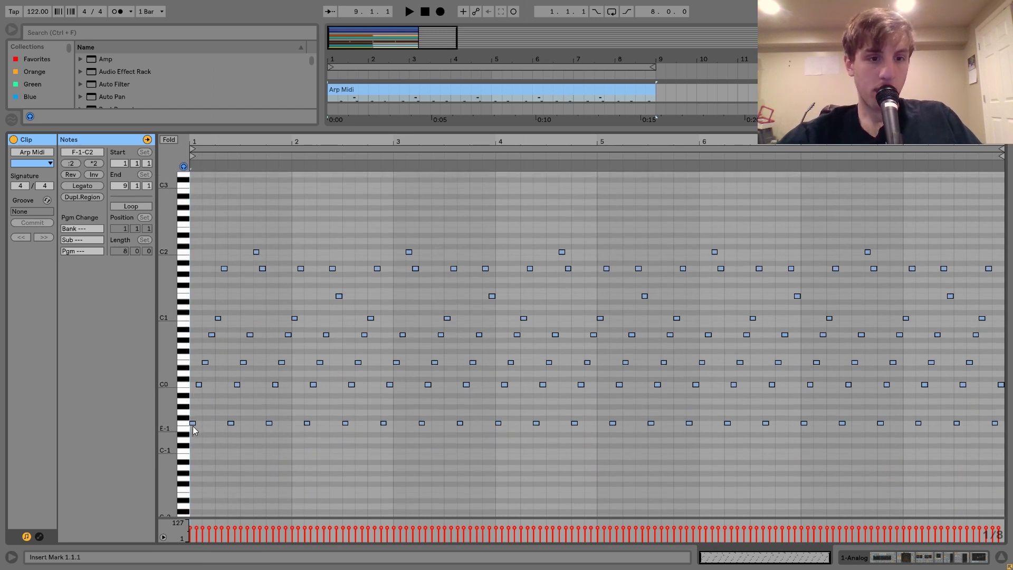
left_click_drag(192, 436, 233, 249)
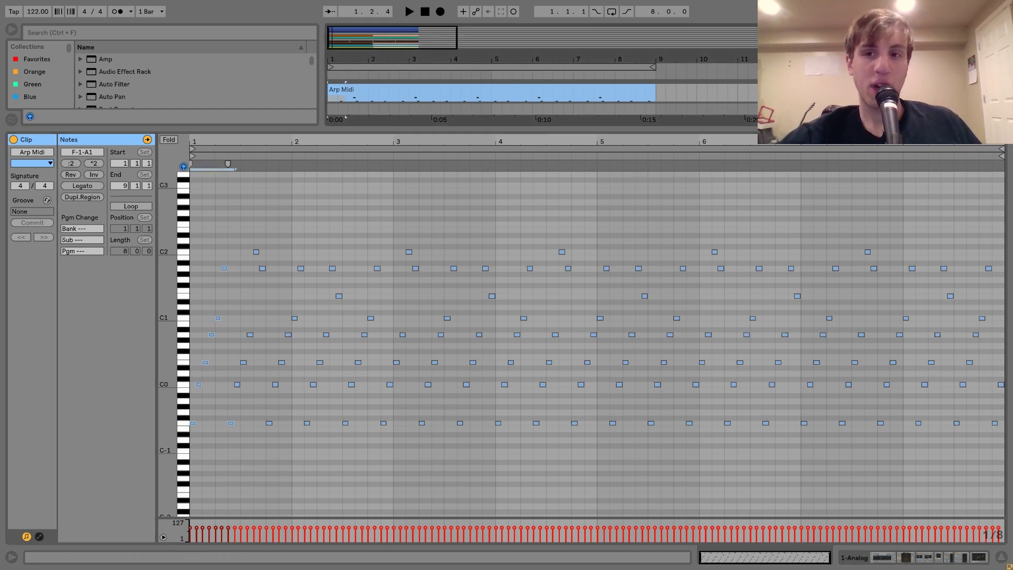
Step: Look over the notes of the Chords Midi clip and return to the track devices
key("shift+Tab")
double_click(525, 156)
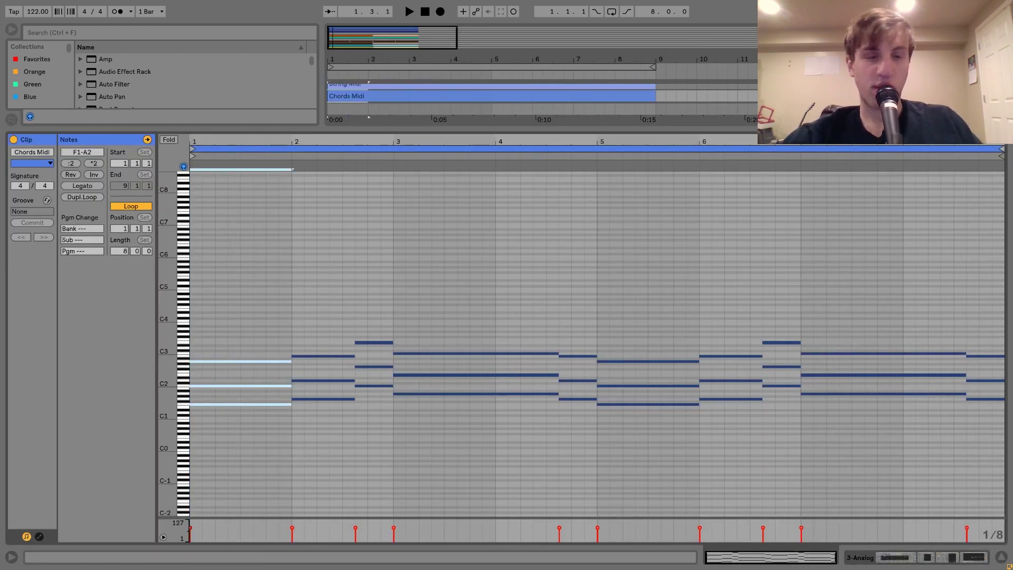
key("shift+Tab")
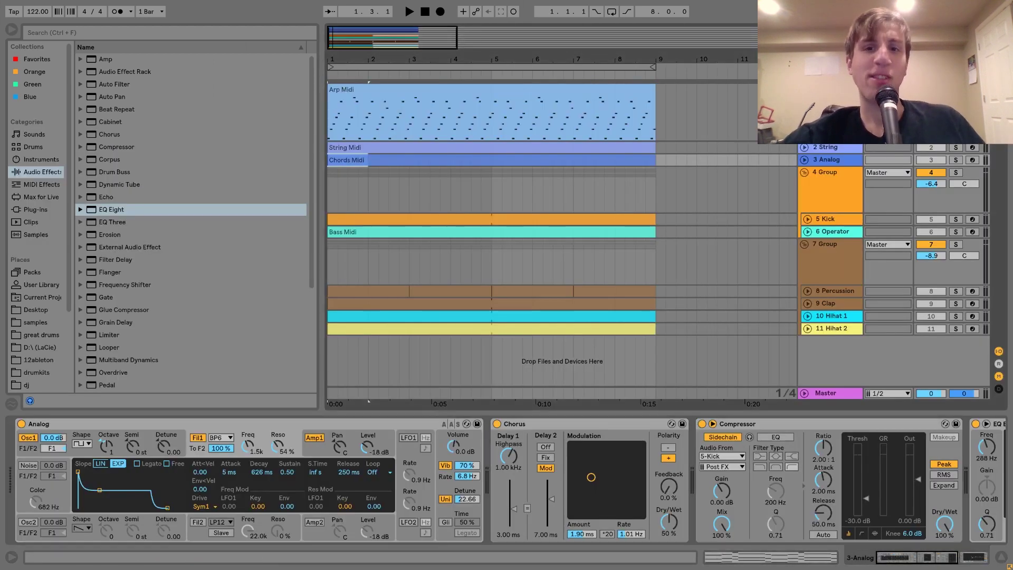
Step: Reopen the Arp Midi clip and play its pattern from the start
double_click(623, 89)
left_click(210, 412)
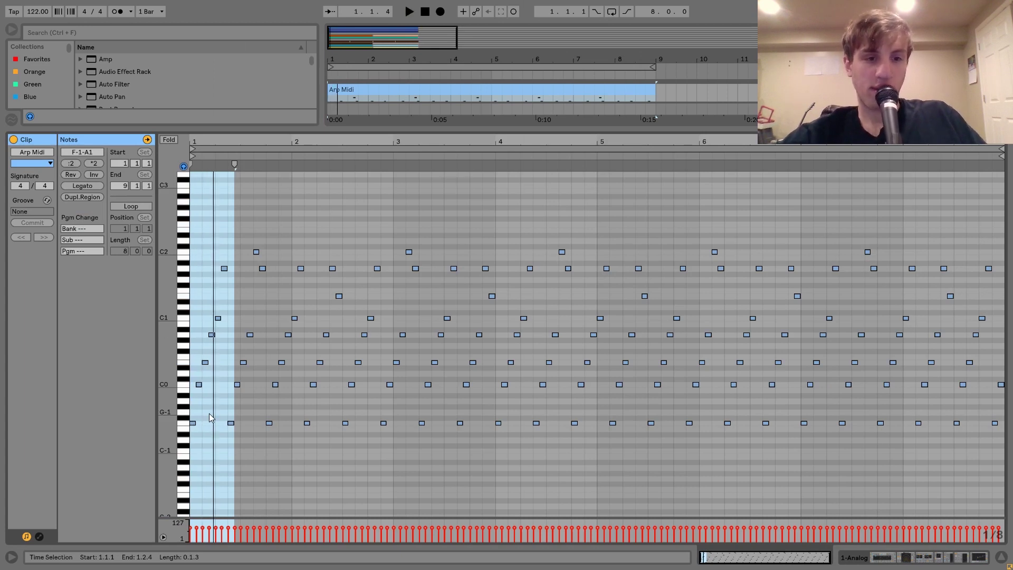
key("space")
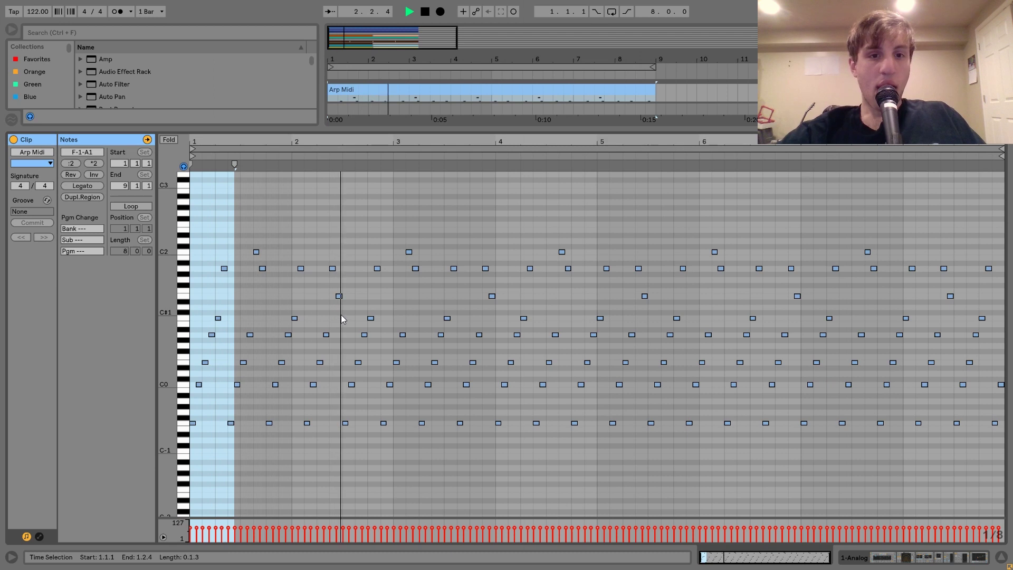
key("space")
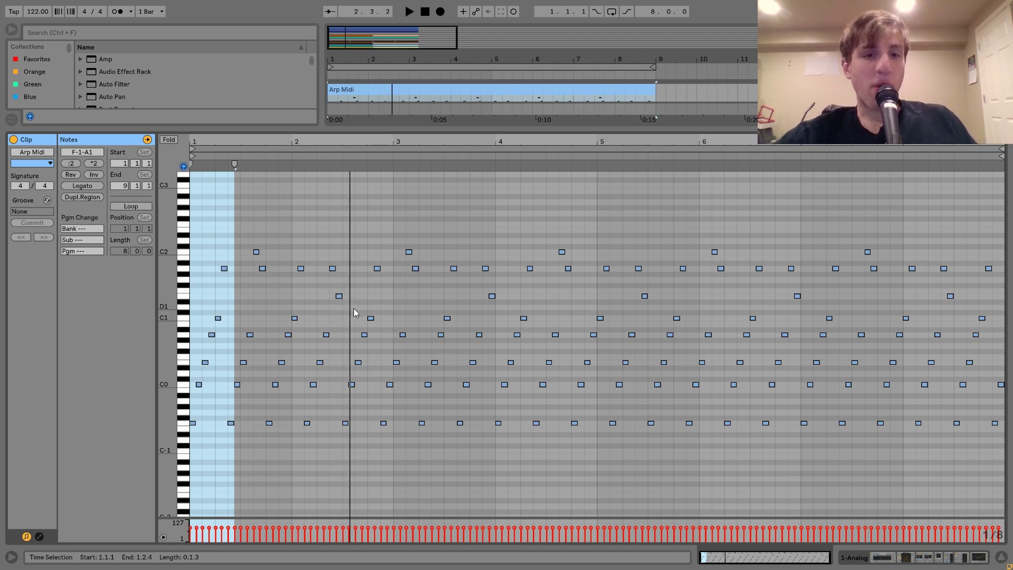
Step: Deactivate all arp notes from 2.3.1 to the end of the clip and play back the result
left_click(345, 463)
key("shift+End")
key("0")
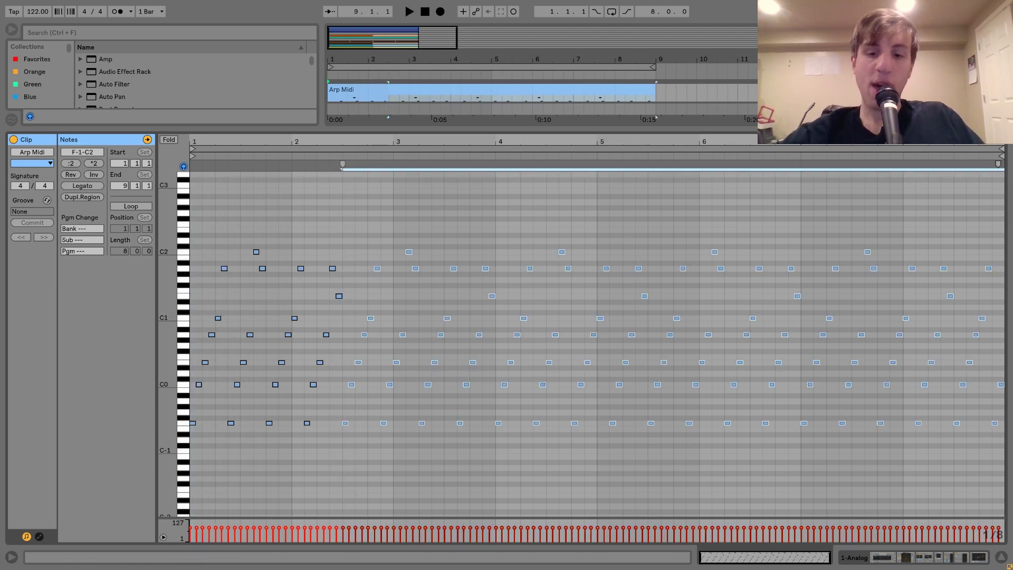
key("space")
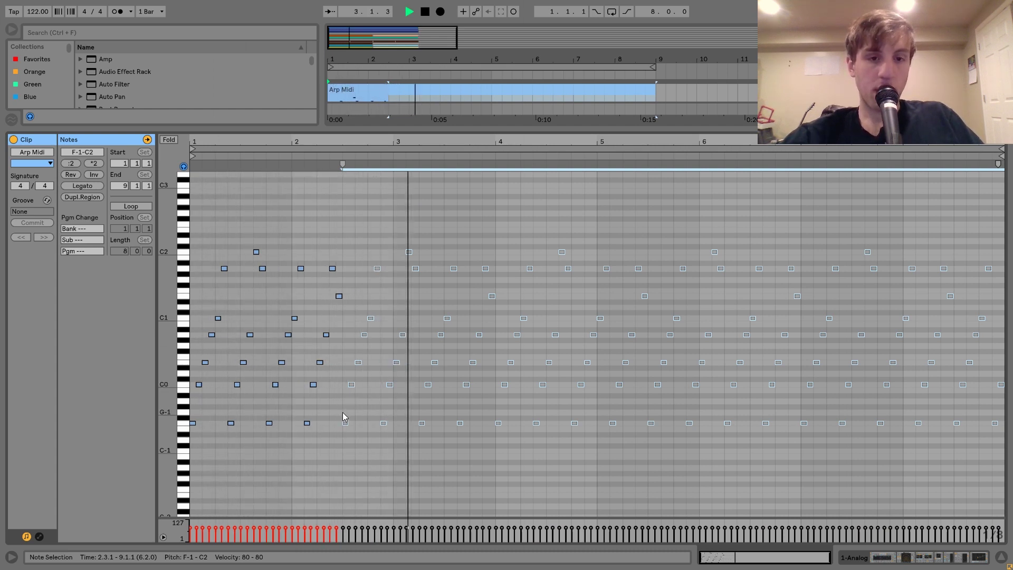
key("space")
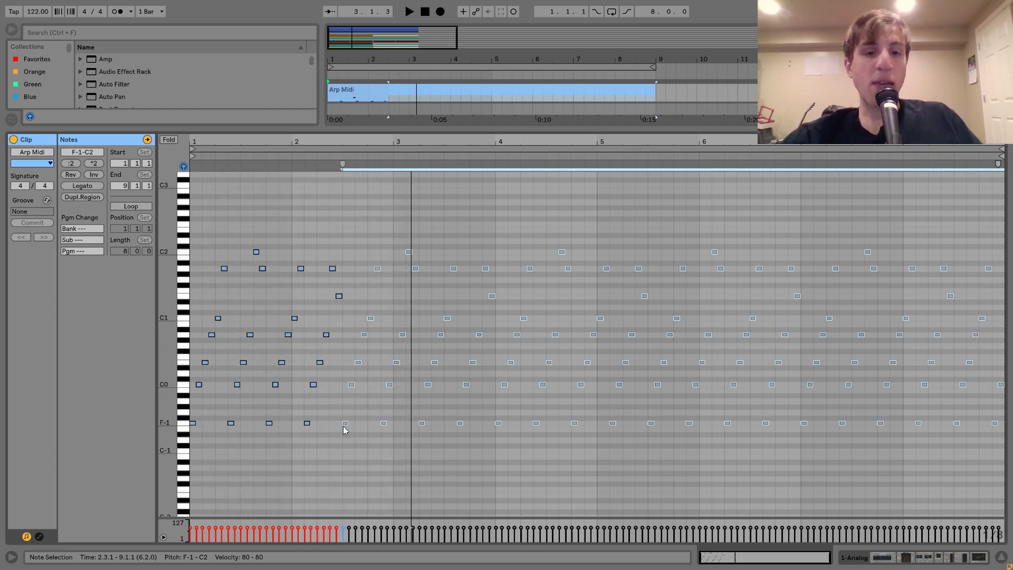
Step: Delete all arp notes after 2.3.1, keeping only the opening one-and-a-half-bar pattern
left_click(341, 309)
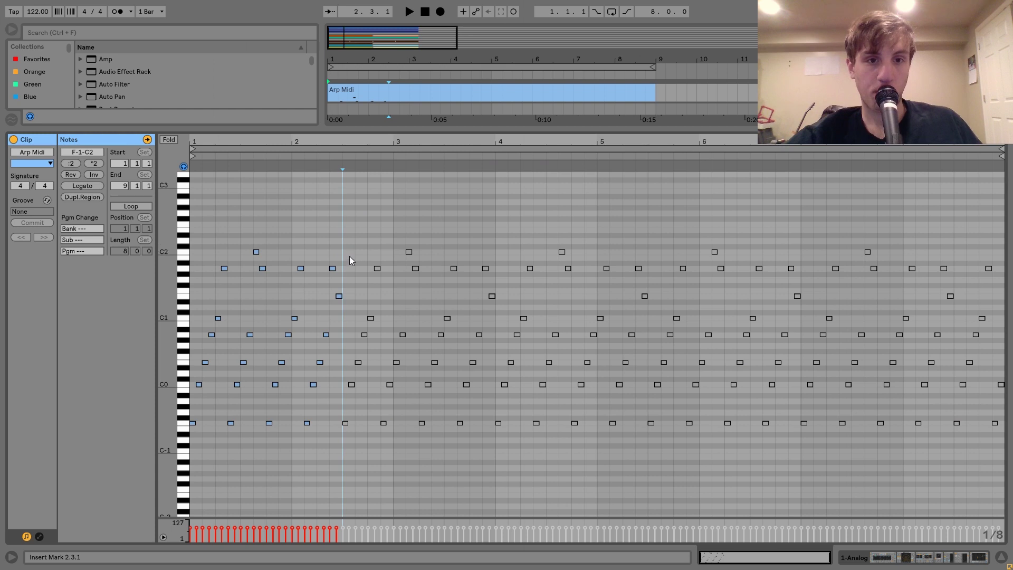
mouse_move(347, 249)
left_mouse_down()
mouse_move(463, 262)
mouse_move(997, 433)
left_mouse_up()
key("Delete")
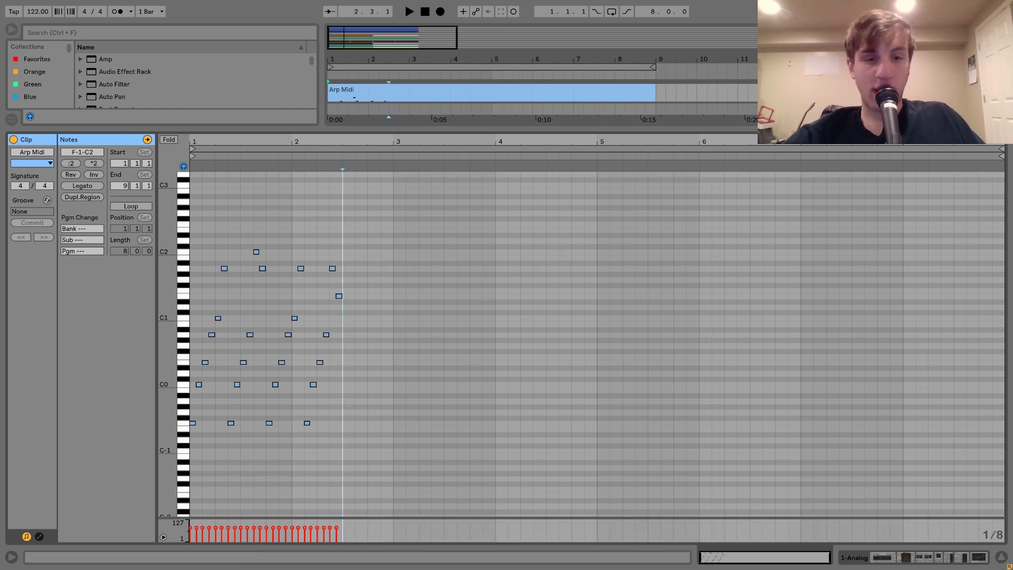
Step: Duplicate the one-and-a-half-bar arp pattern five times to fill the eight-bar clip and listen to it
key("ctrl+a")
key("ctrl+d")
key("ctrl+d")
key("ctrl+d")
key("ctrl+d")
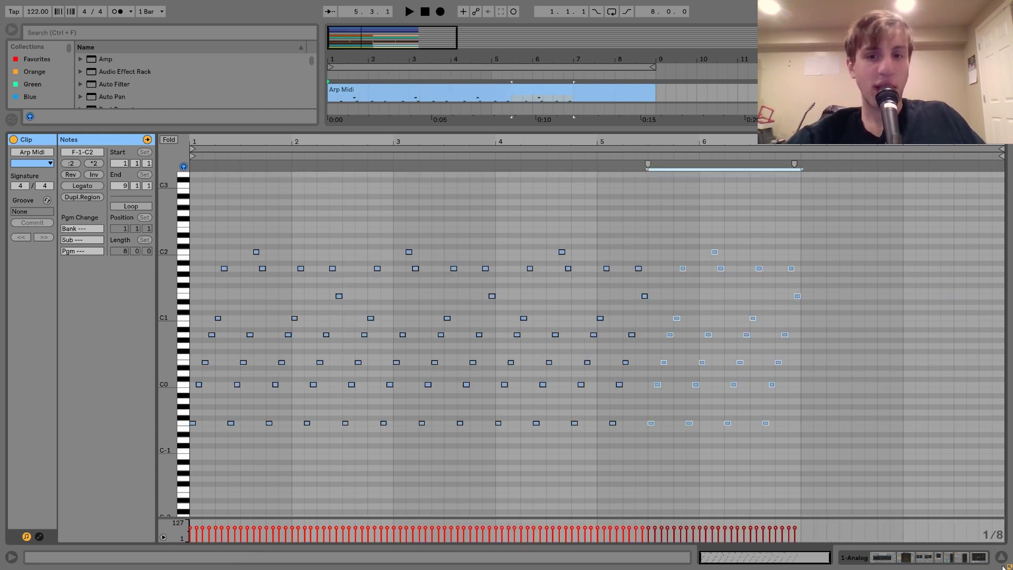
key("ctrl+d")
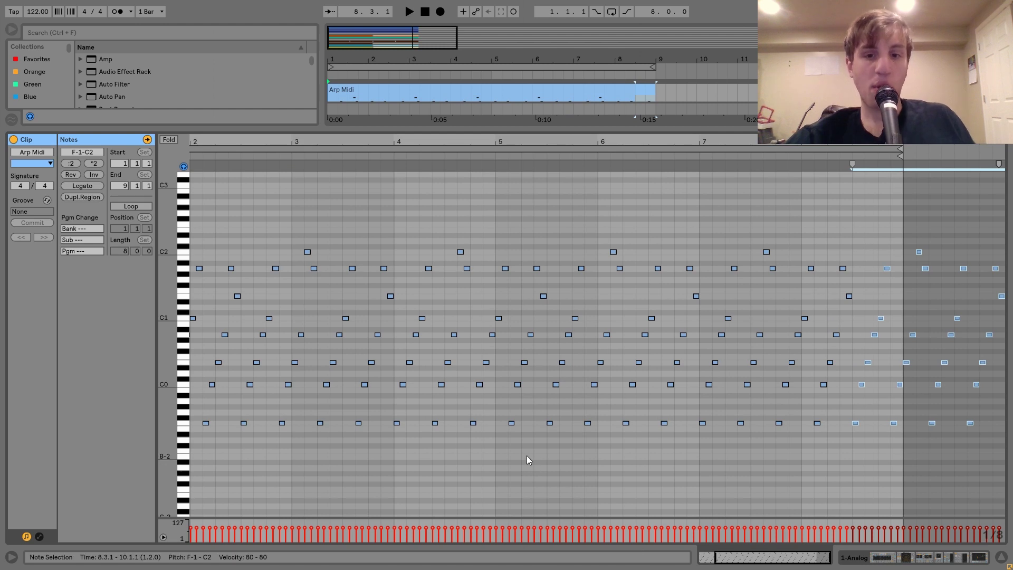
key("space")
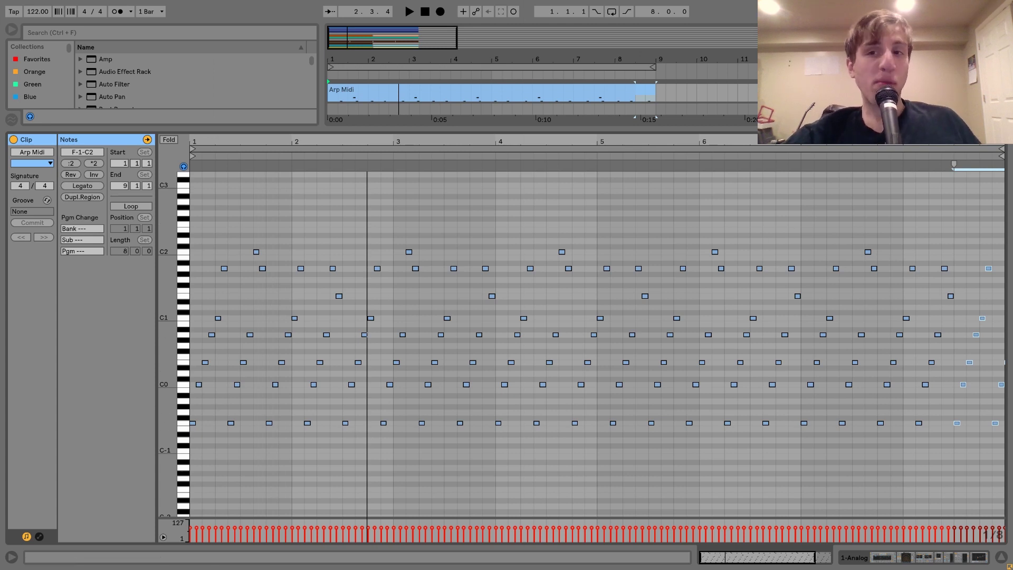
Step: Solo the Analog chords and Operator bass tracks, play them with the arp, and unfold the chords track
key("shift+Tab")
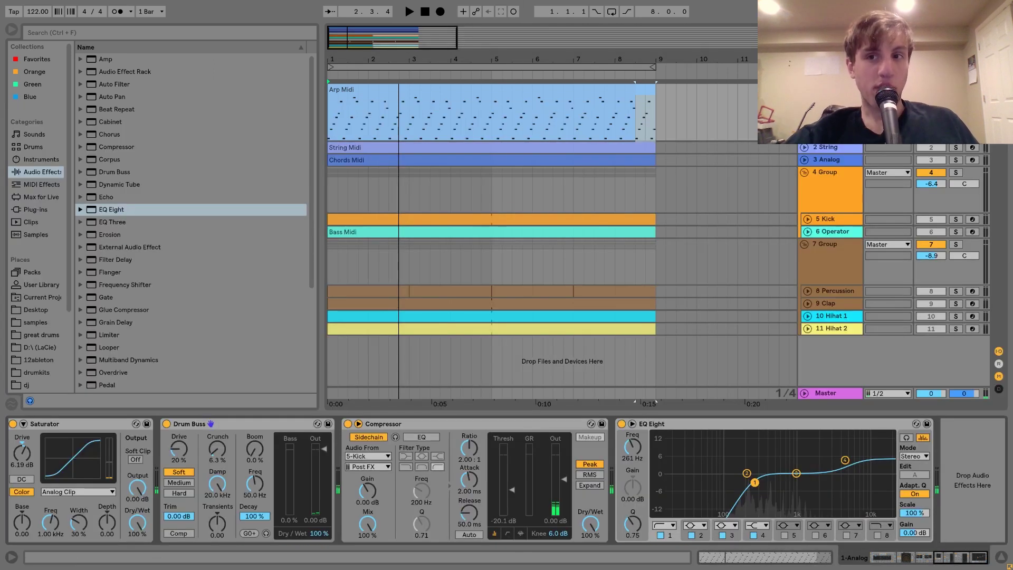
left_click(956, 160)
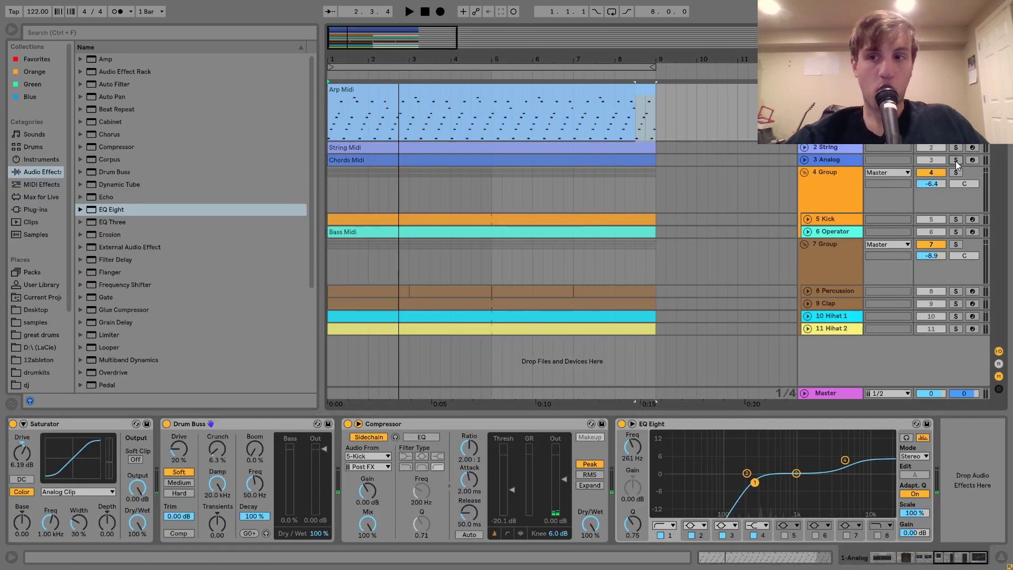
left_click(956, 231)
key("space")
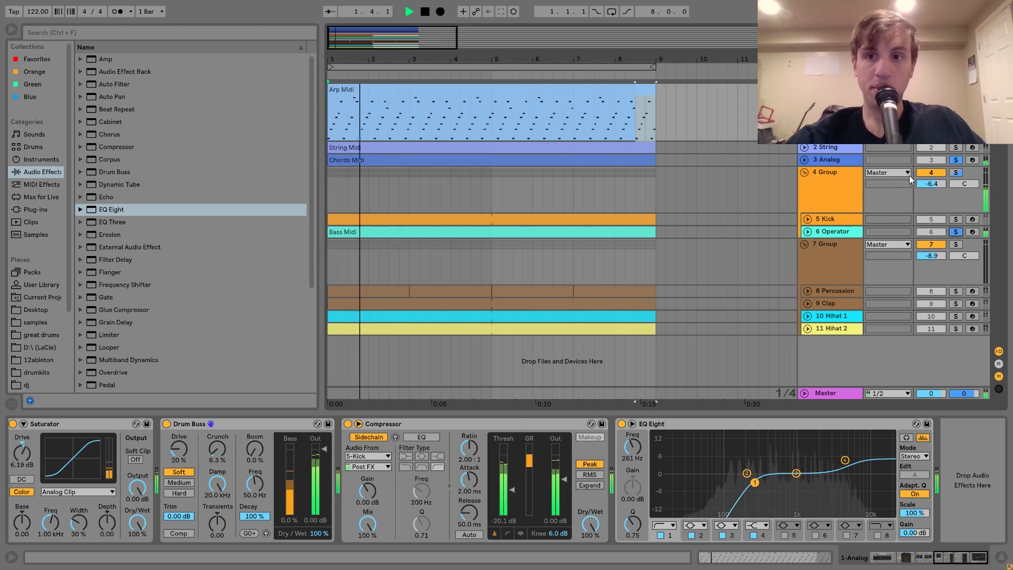
left_click(806, 159)
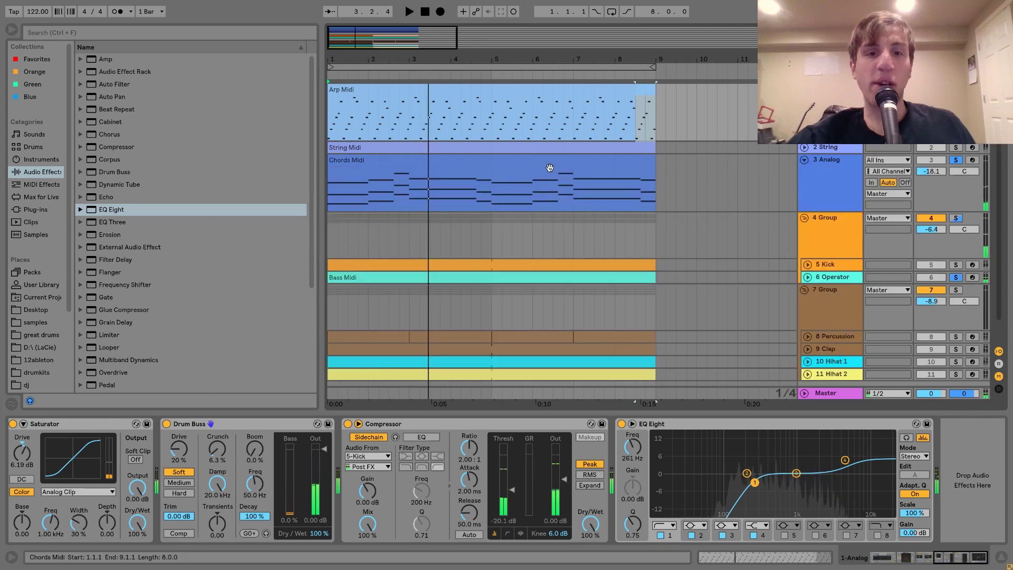
key("space")
Step: Open the Chords Midi clip and play it to follow its chord changes
double_click(546, 167)
key("space")
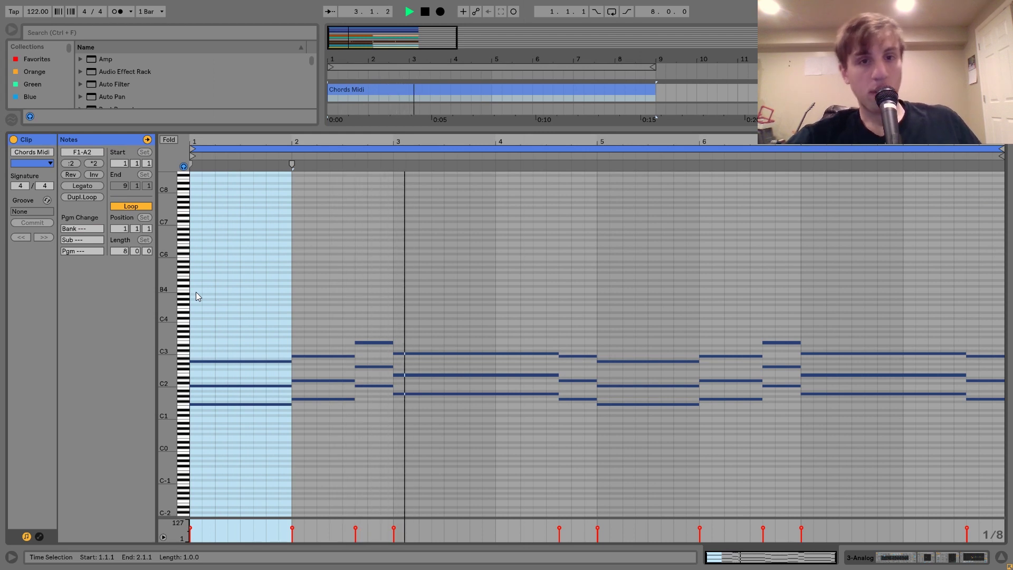
key("space")
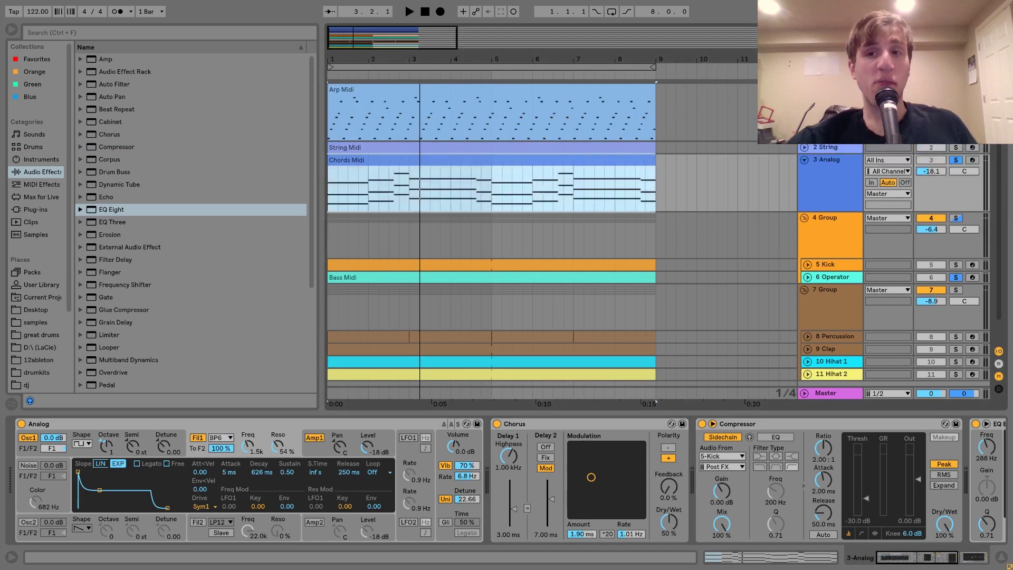
Step: Review the Arp Midi clip's notes, placing the insert marker at 2.3.1 and at 2.1.1
double_click(500, 102)
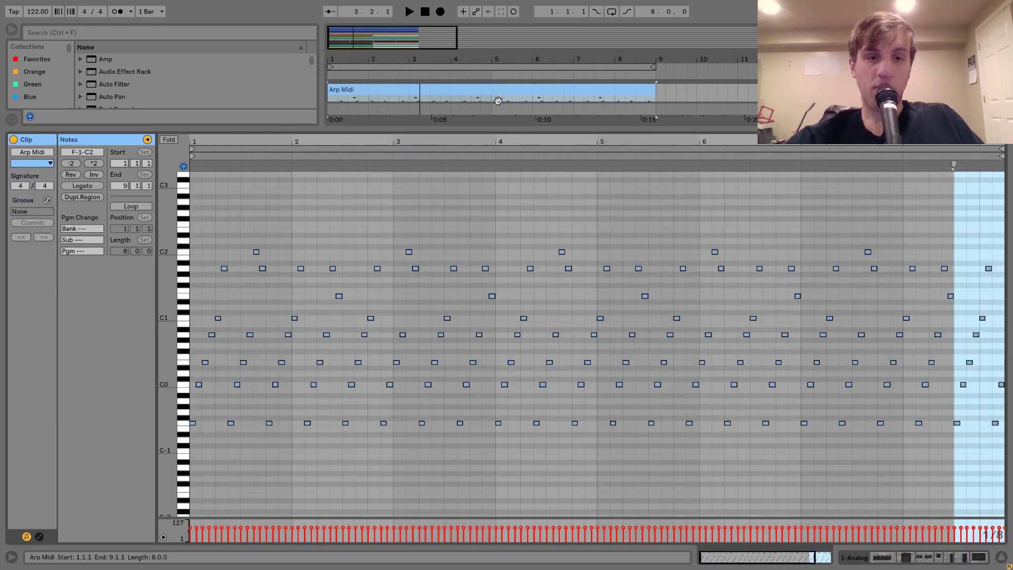
left_click(344, 250)
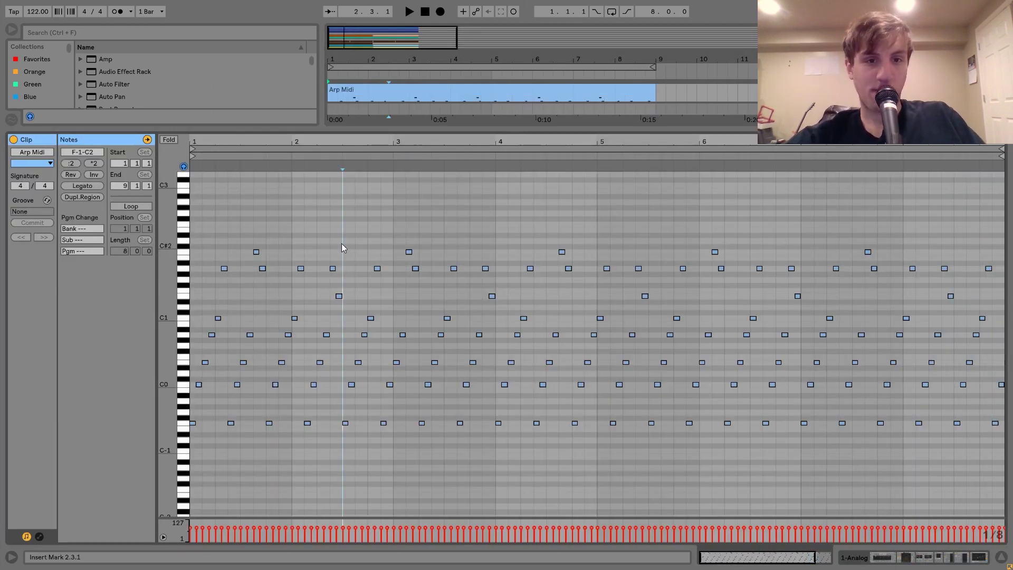
left_click(280, 196)
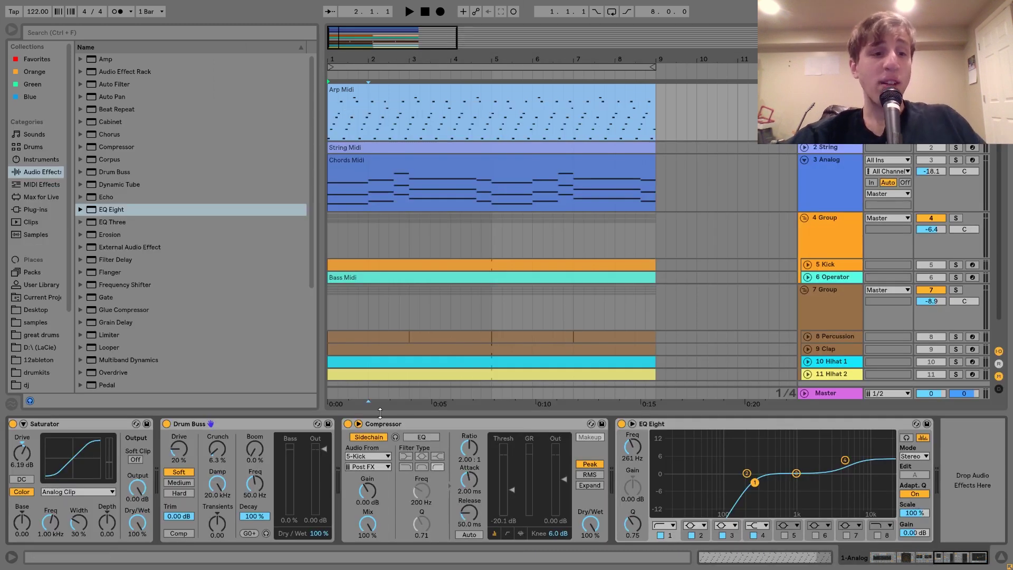
Step: Examine the oscillator 1, oscillator 2 and filter 1 settings of the arp track's Analog synth and play the arp
scroll(373, 423, "left", 6)
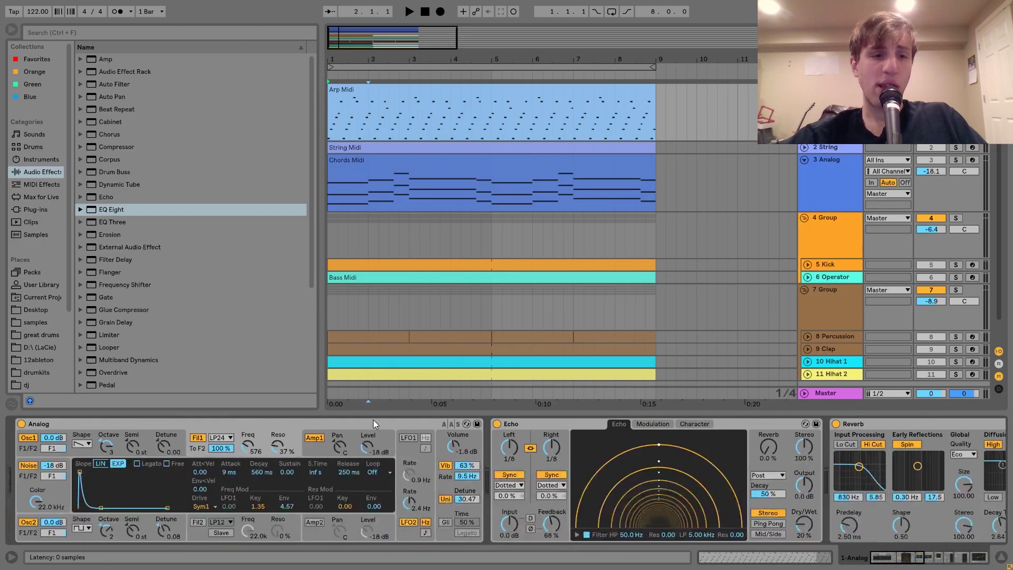
left_click(71, 450)
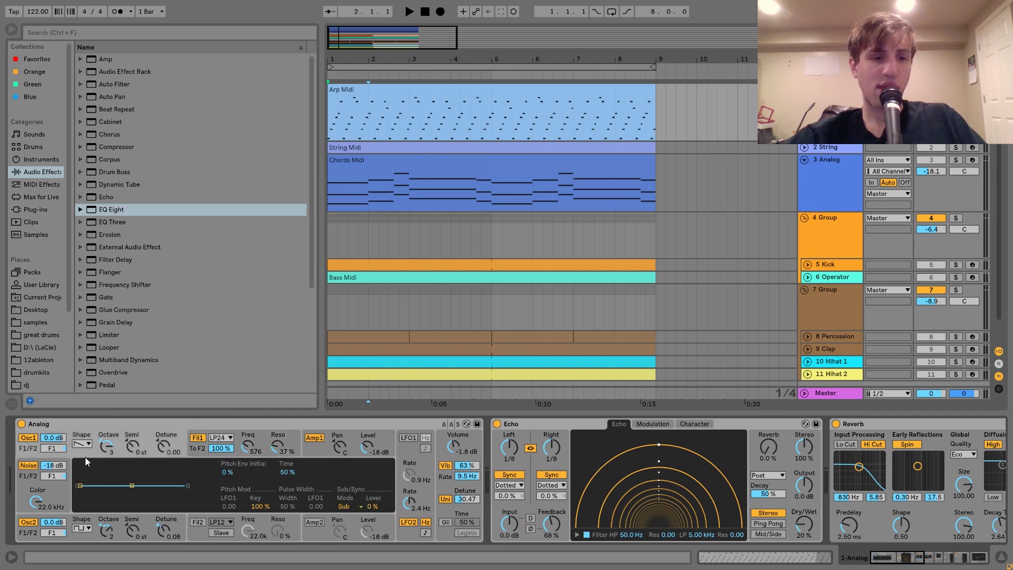
left_click(101, 526)
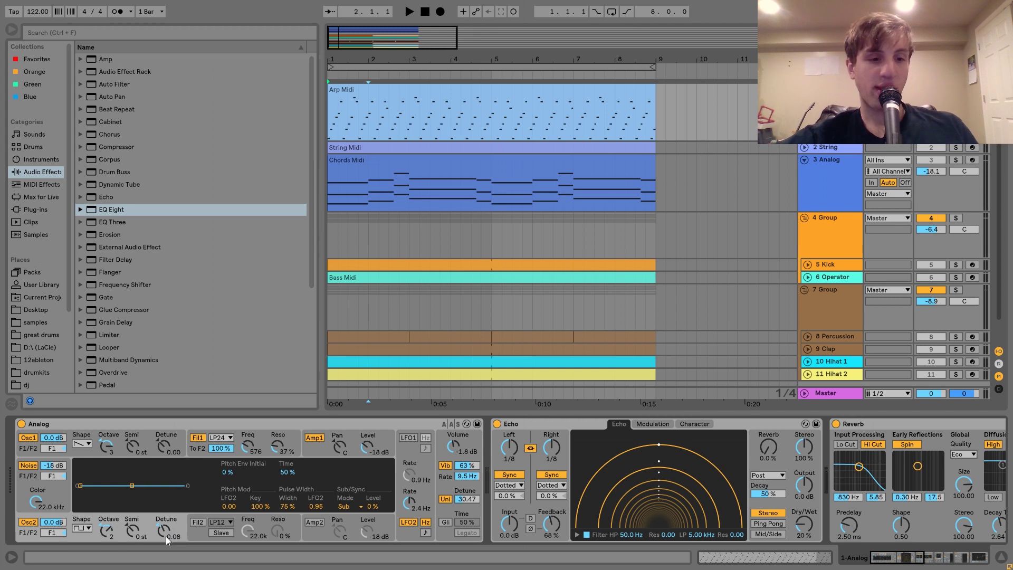
left_click(198, 451)
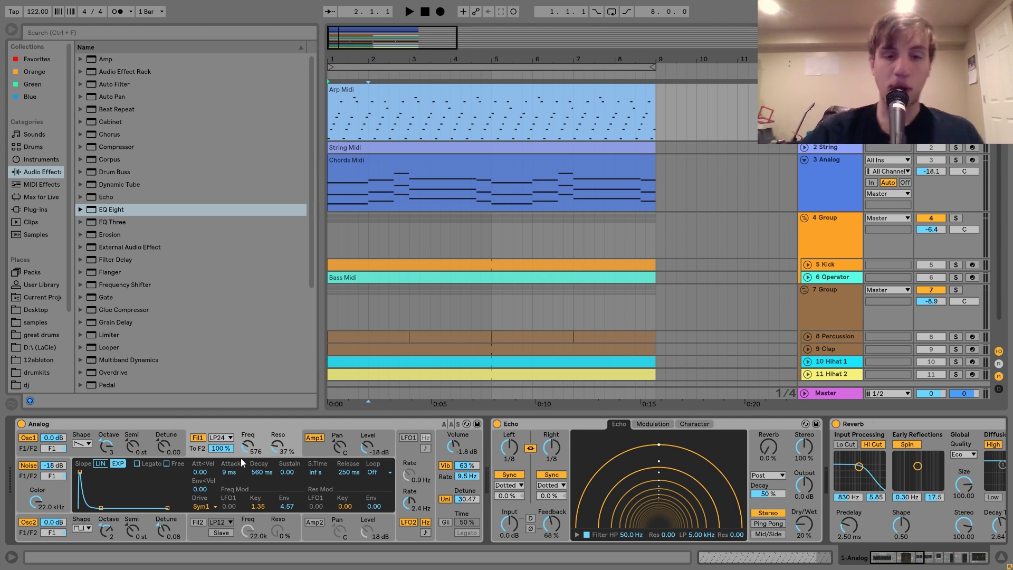
key("space")
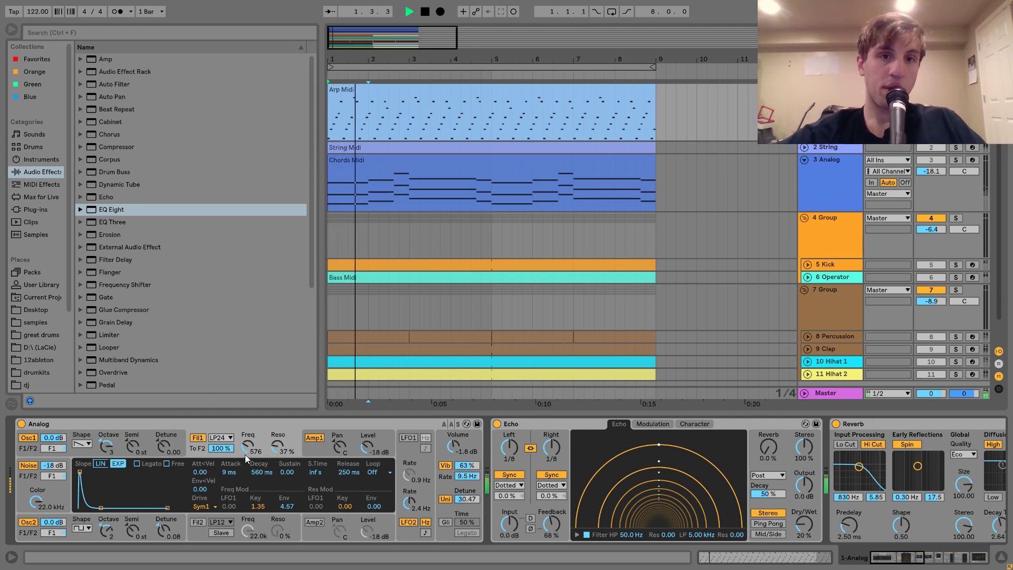
key("space")
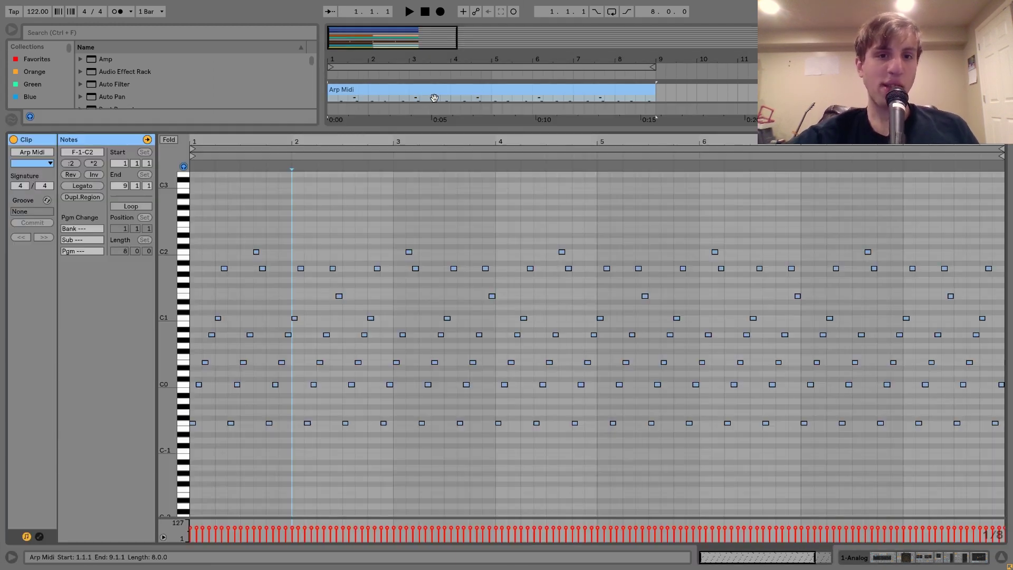
Step: Point out the Arp Midi clip's first F-1 and first C2 notes, and return to the arp track's devices
double_click(337, 113)
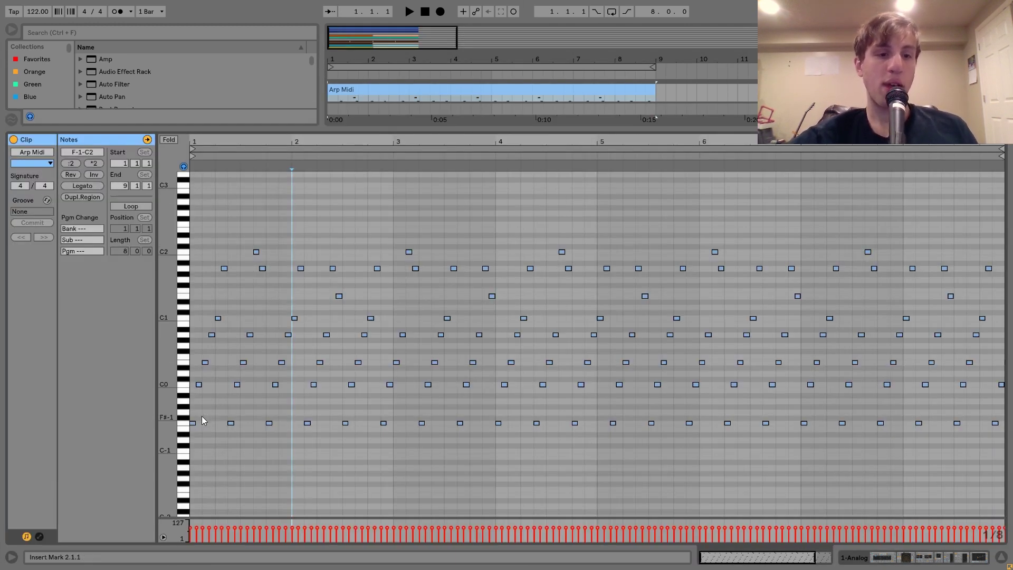
left_click_drag(210, 412, 197, 439)
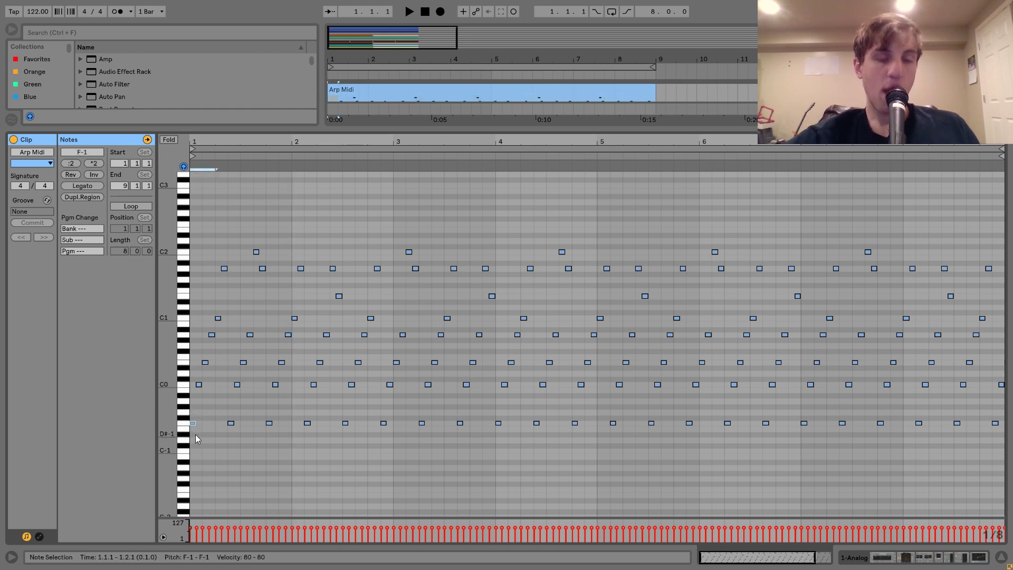
mouse_move(245, 258)
left_mouse_down()
mouse_move(186, 393)
mouse_move(199, 473)
left_mouse_up()
left_click(256, 252)
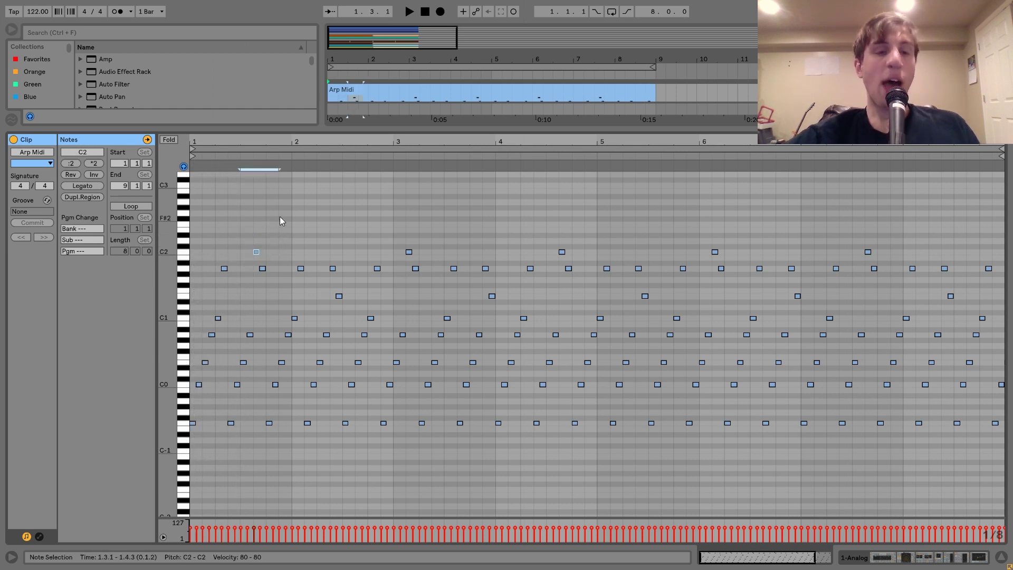
key("shift+Tab")
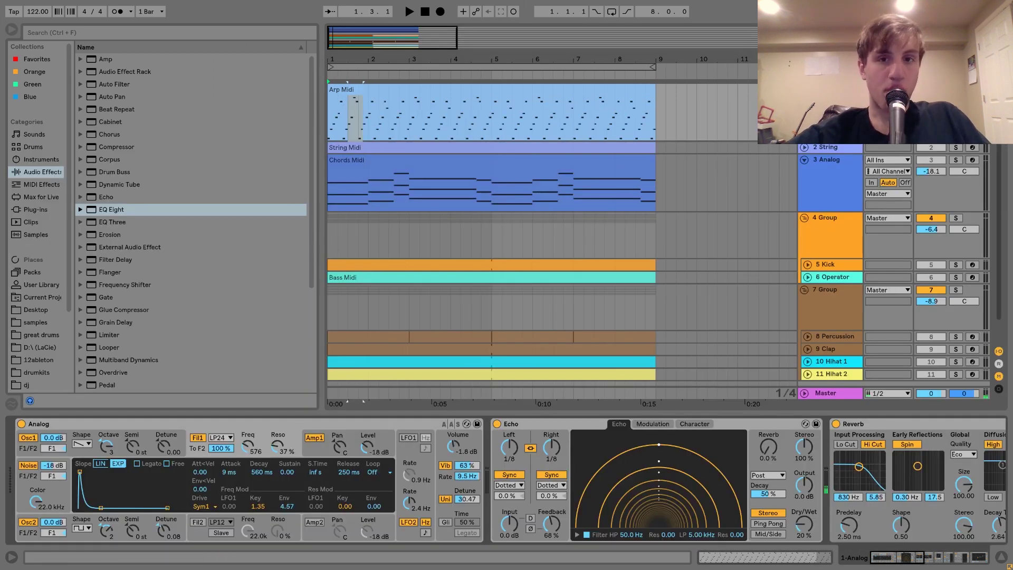
Step: Play the Arp Midi clip on its own and together with the other tracks
left_click(482, 96)
key("space")
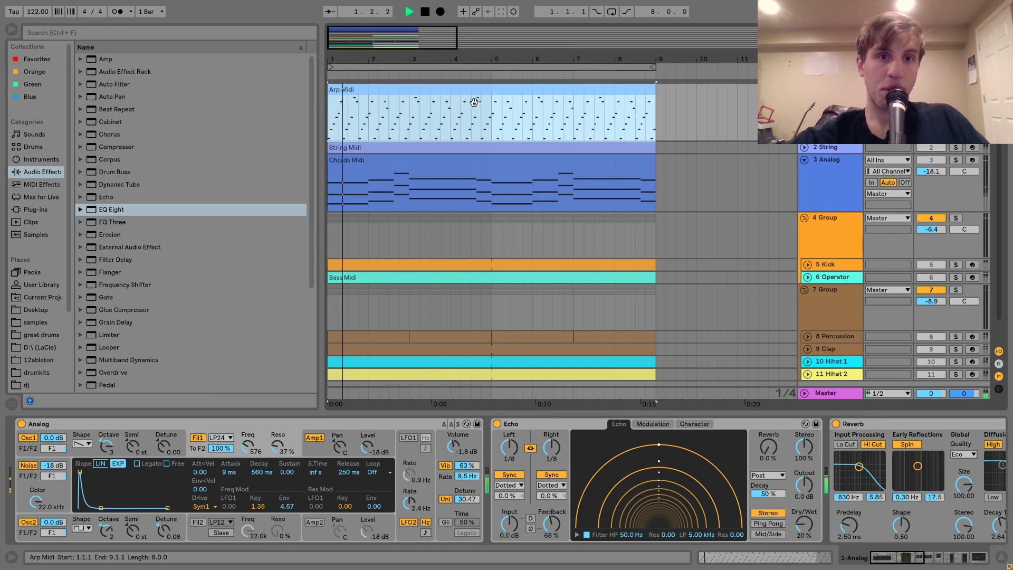
left_click(353, 445)
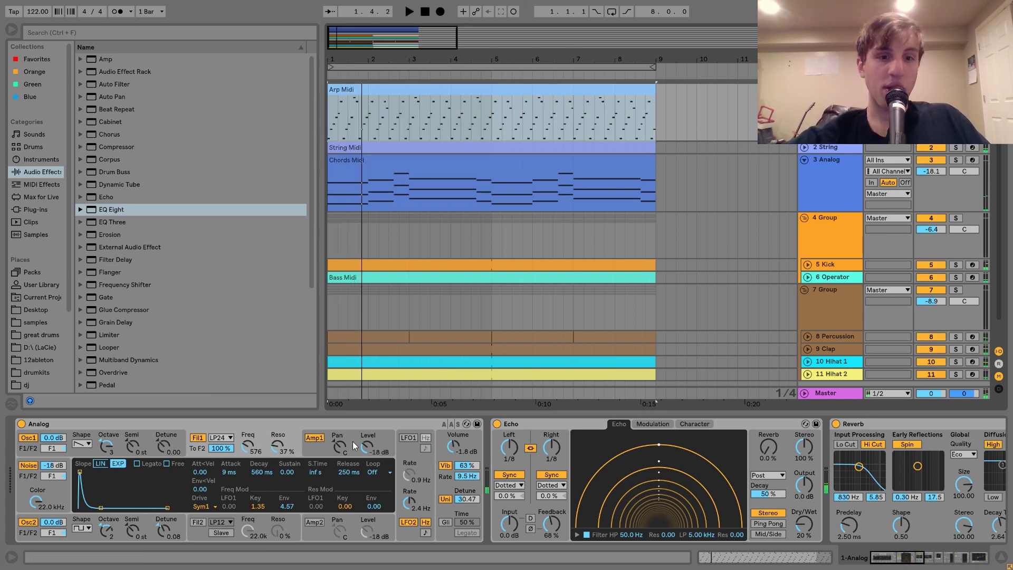
key("space")
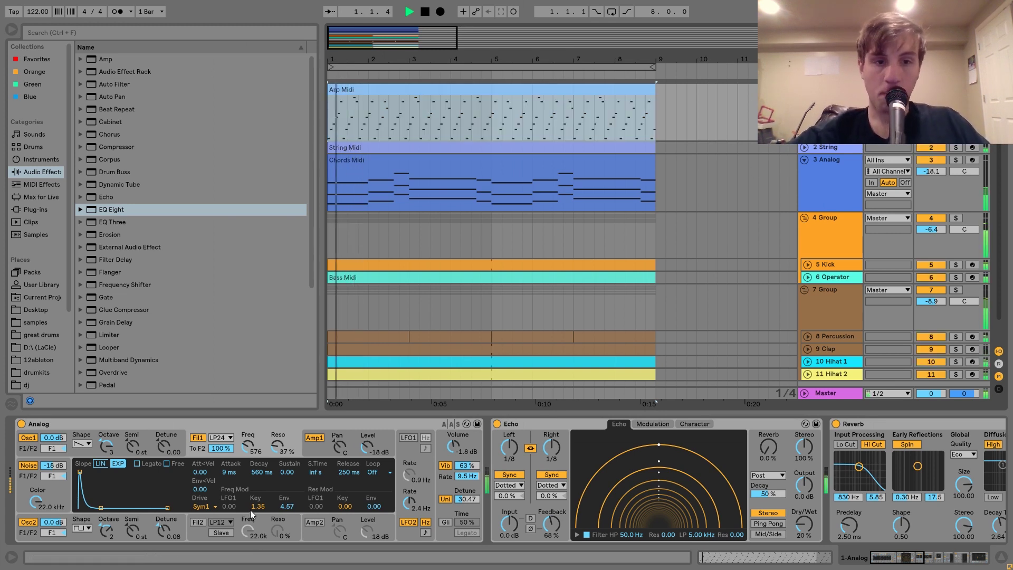
key("space")
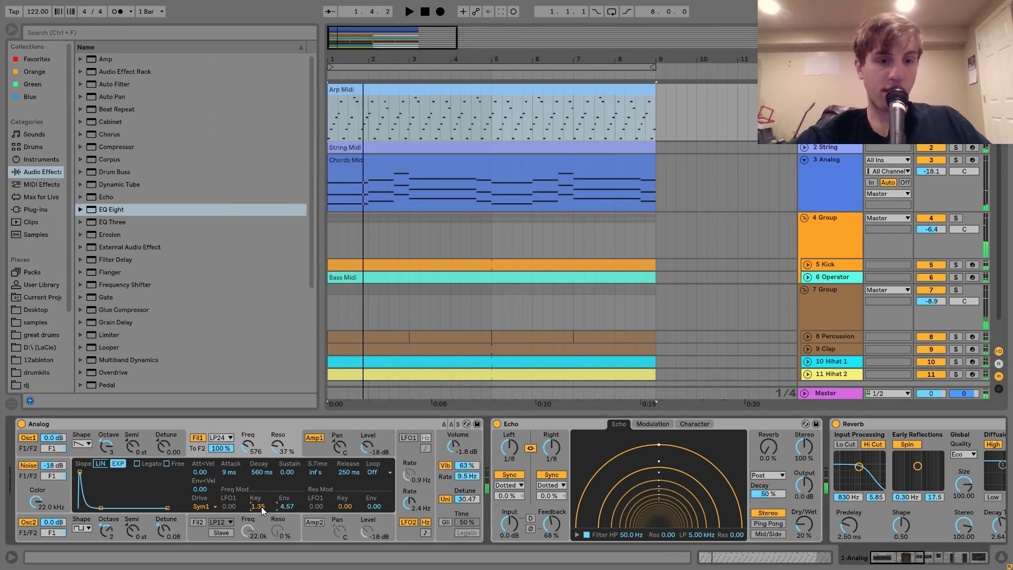
Step: Play the arp with filter 1's key frequency modulation at 0.00, and restore it to 1.35
key("space")
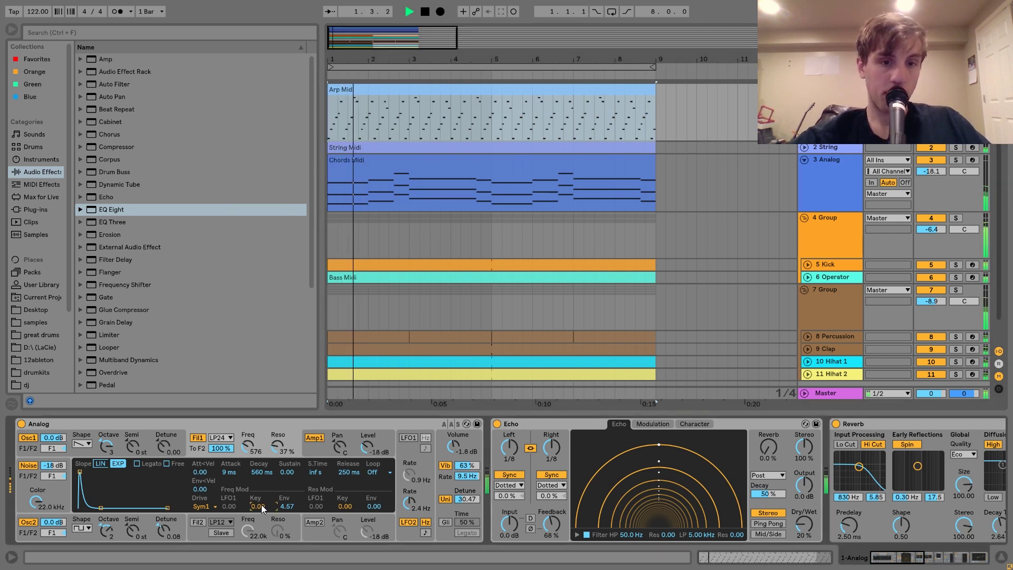
left_click_drag(263, 507, 262, 507)
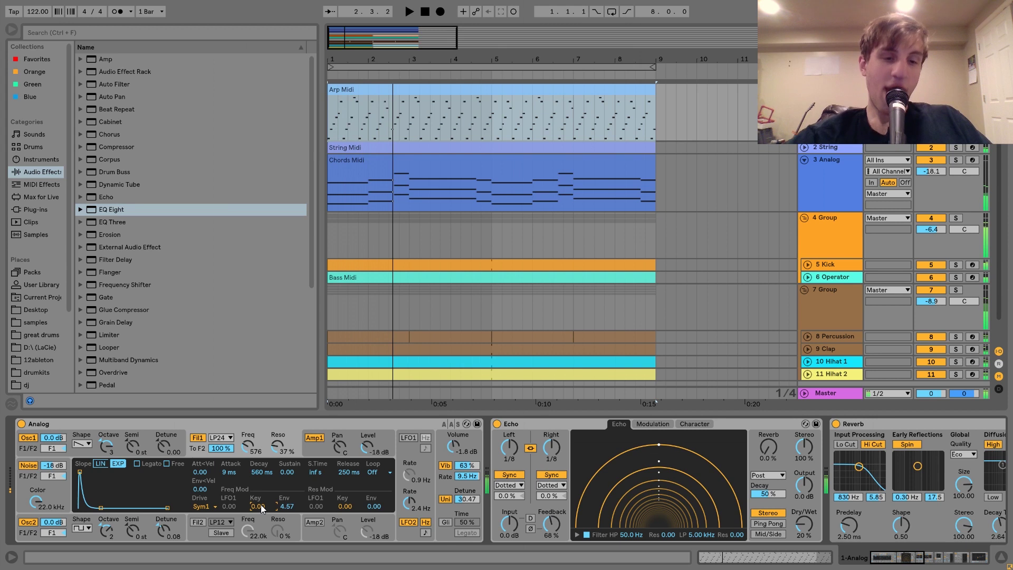
key("space")
key("space")
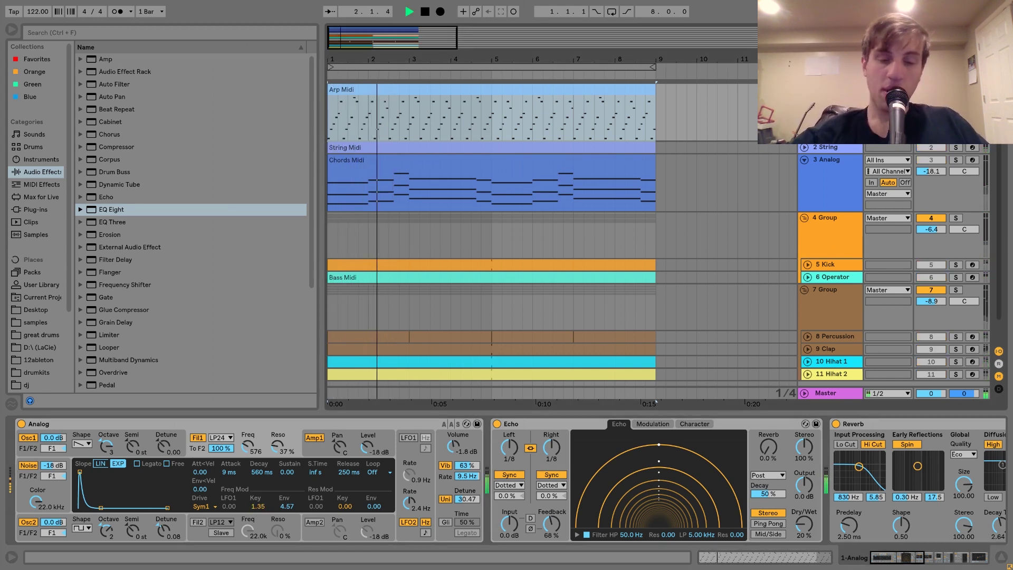
key("space")
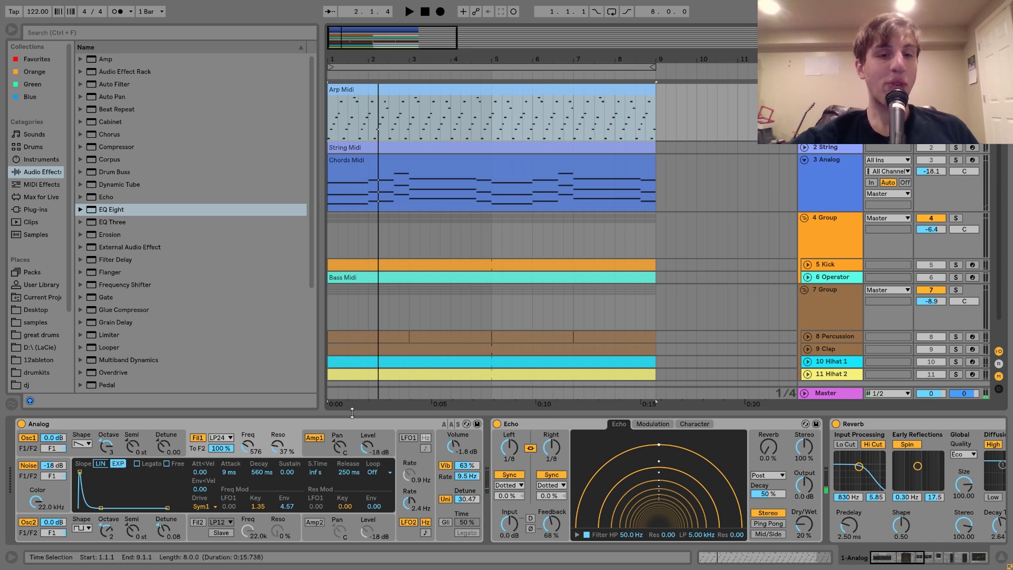
Step: Examine the amplifier 1 envelope and the global vibrato and unison settings of the arp's Analog synth
left_click(311, 449)
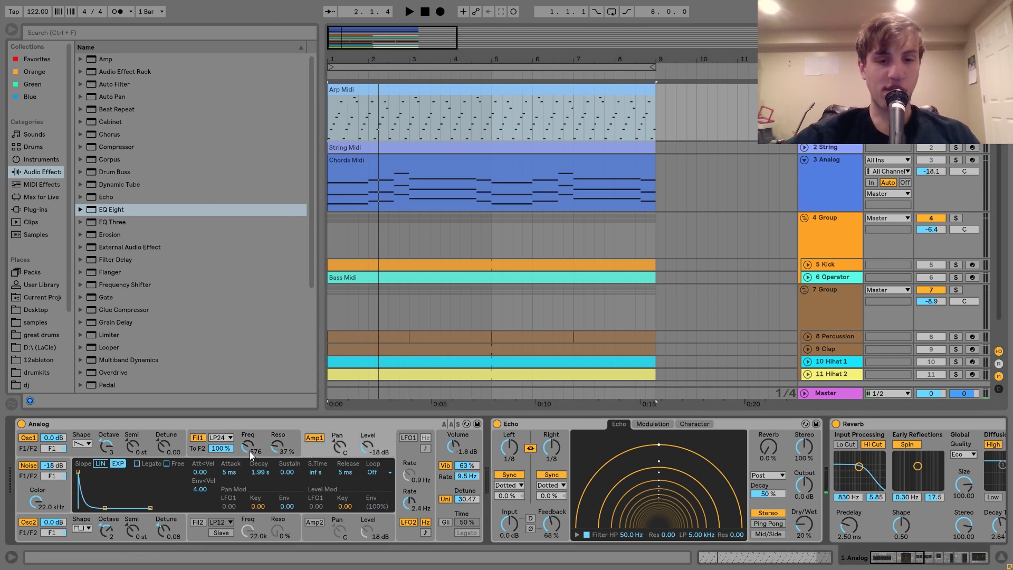
left_click(439, 480)
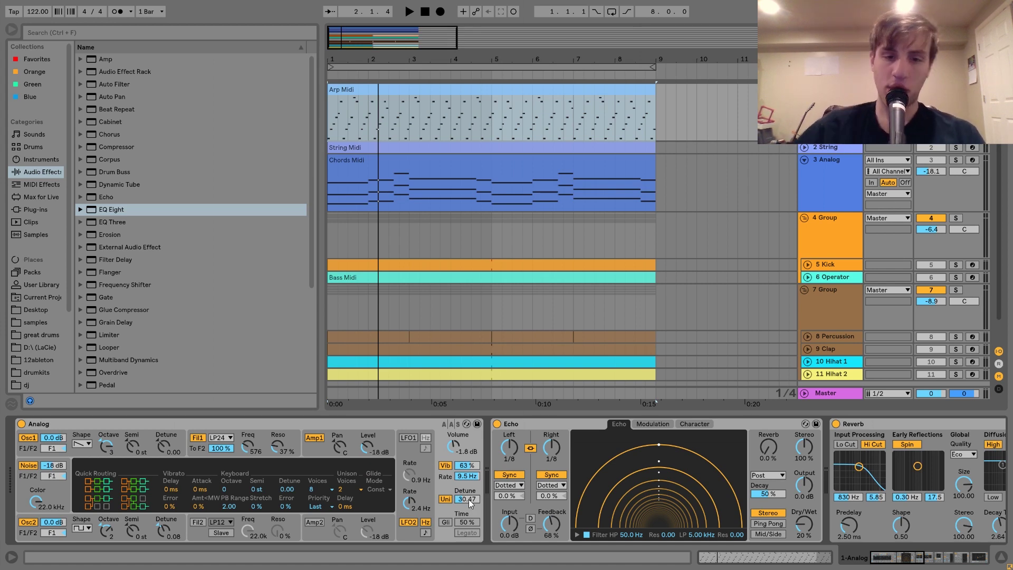
Step: Set the Echo's dry/wet to 27 % while playing the arp
scroll(468, 496, "right", 5)
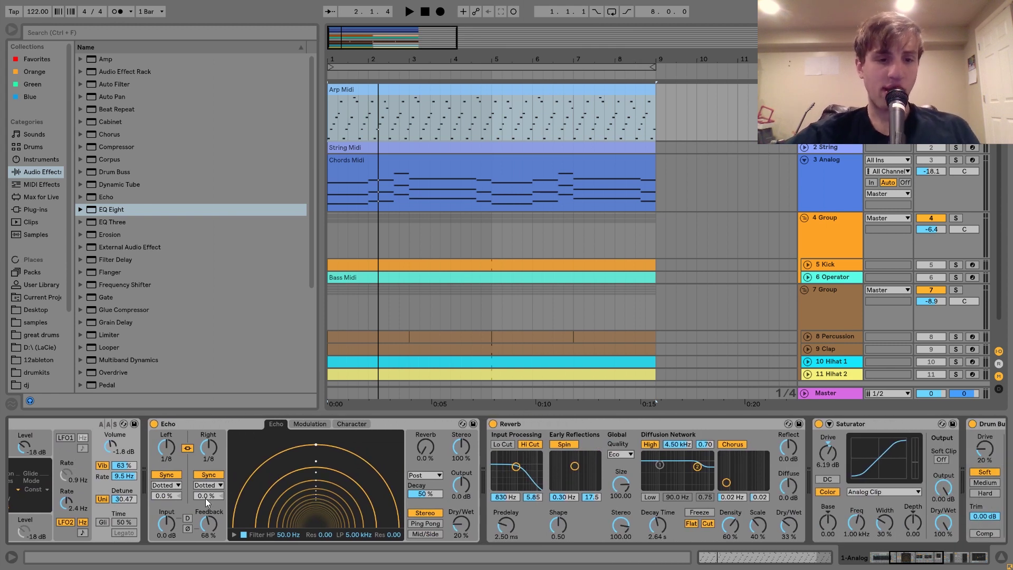
key("space")
mouse_move(465, 520)
left_mouse_down()
mouse_move(465, 510)
mouse_move(461, 525)
left_mouse_up()
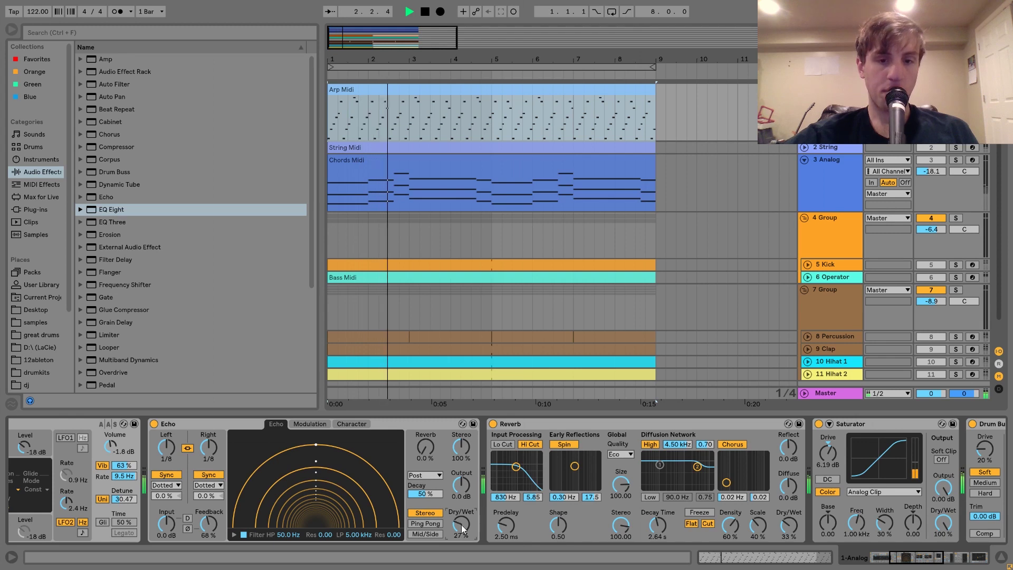
key("space")
Step: Bypass the arp track's Saturator and Drum Buss, play the arp without them, and switch both back on
scroll(462, 525, "right", 3)
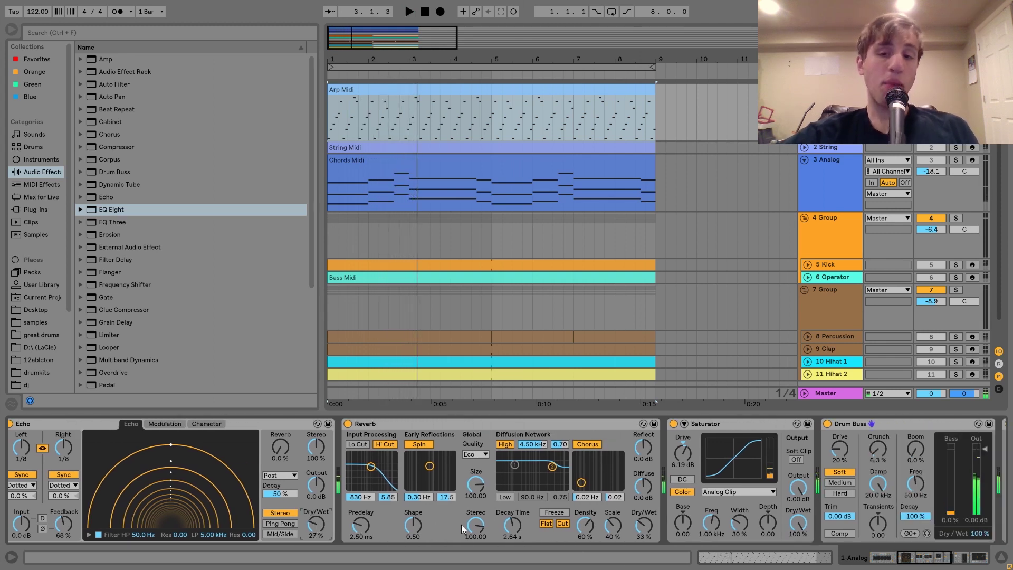
scroll(464, 471, "left", 3)
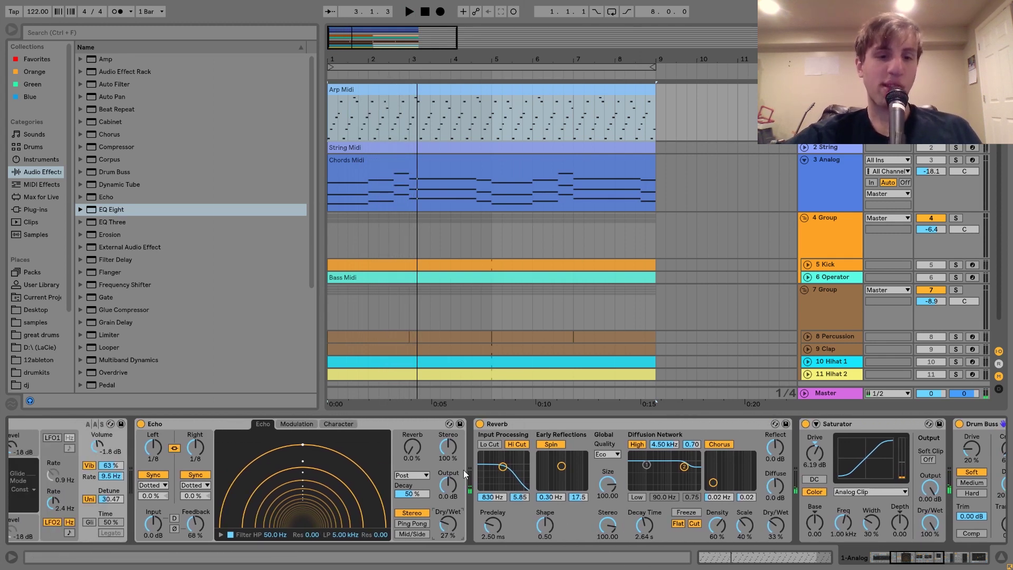
scroll(575, 491, "right", 5)
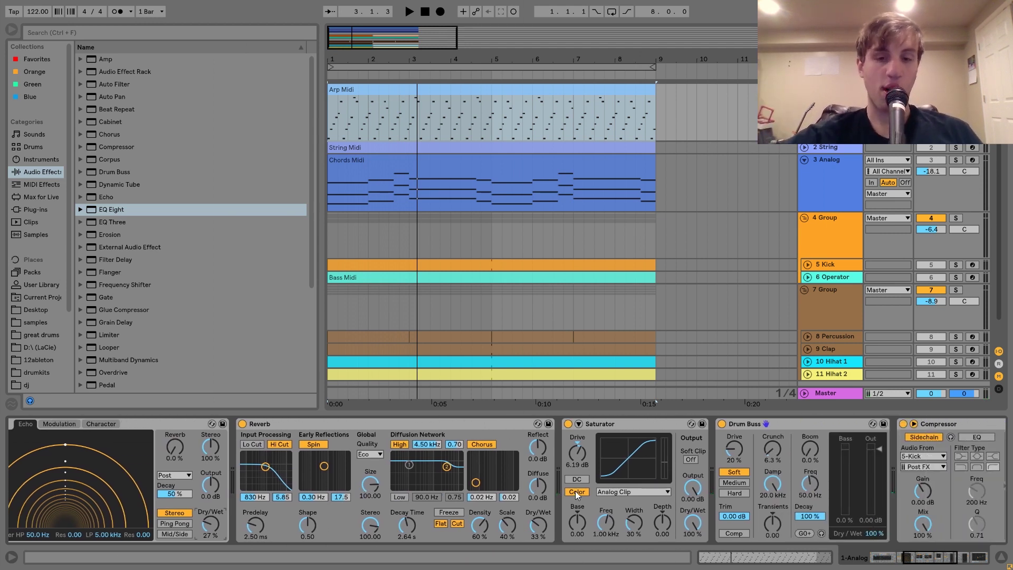
scroll(576, 491, "right", 2)
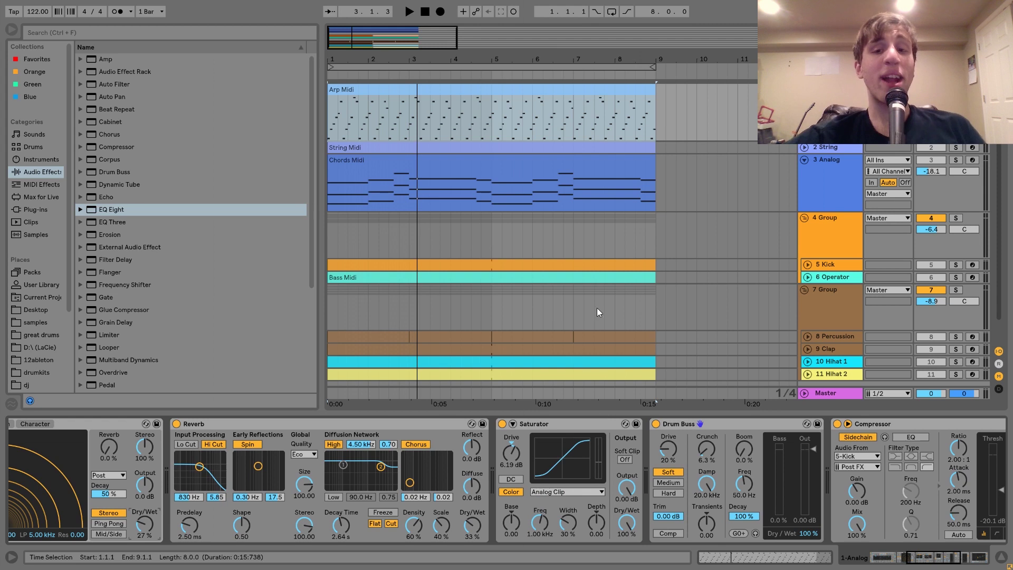
scroll(696, 426, "right", 2)
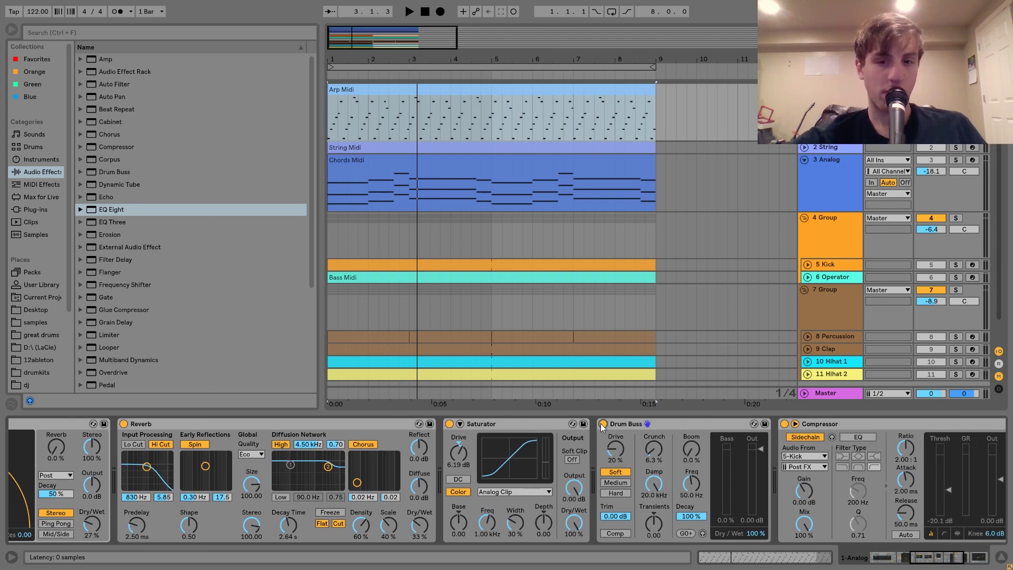
left_click(603, 424)
left_click(450, 425)
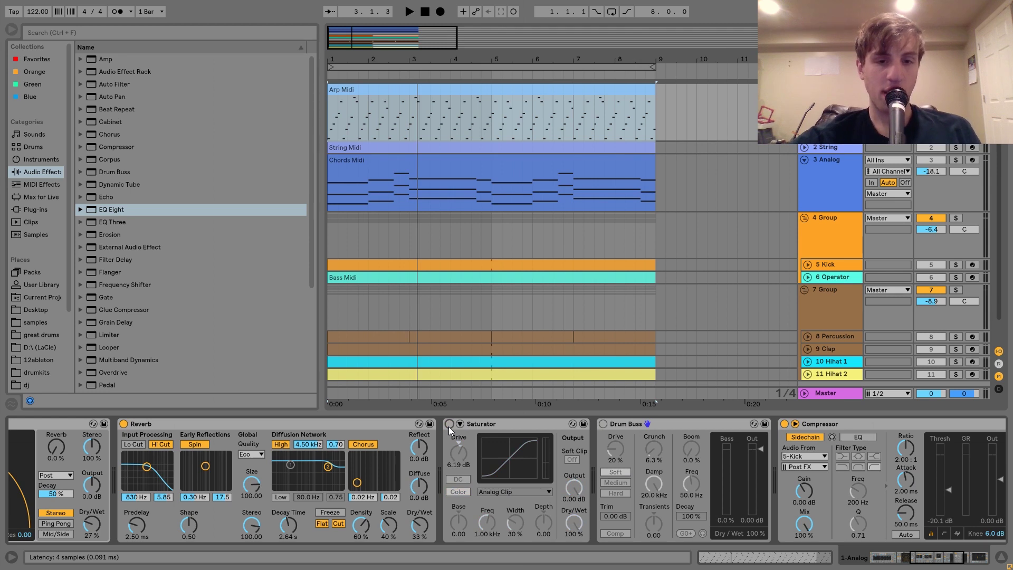
key("space")
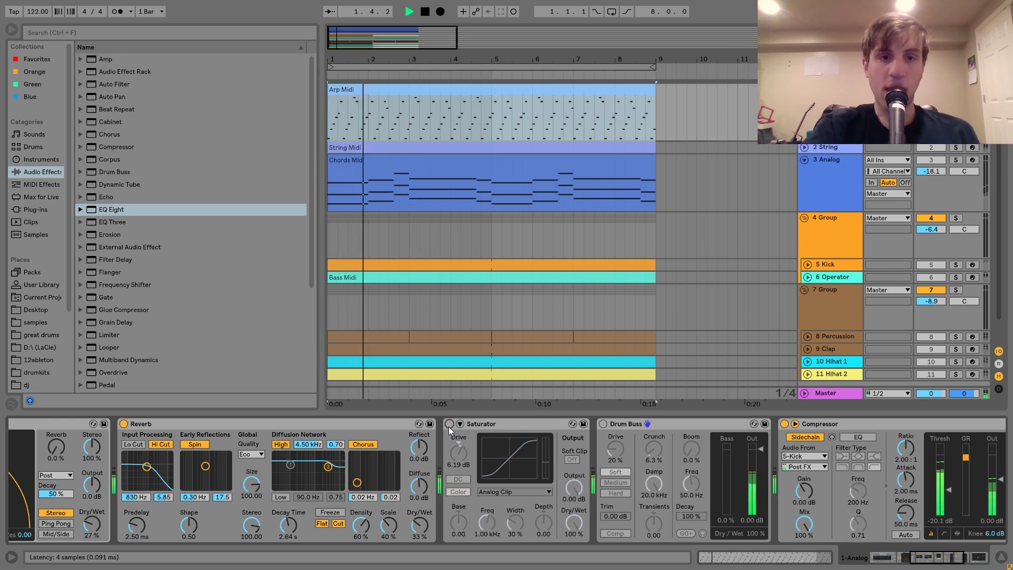
left_click(450, 424)
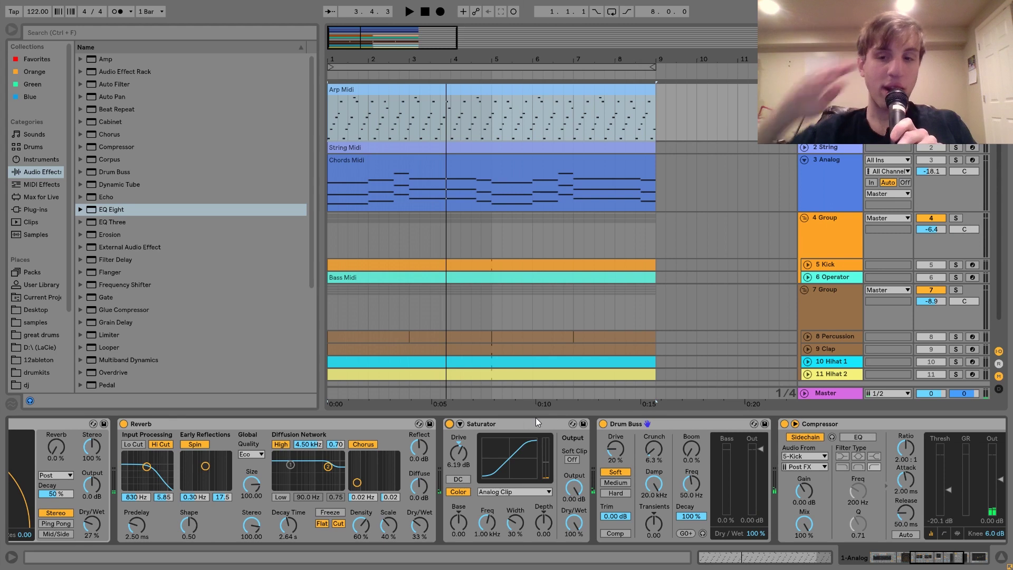
Step: Examine the sidechained Compressor and the EQ Eight curve at the end of the arp's effect chain
scroll(536, 417, "down", 5)
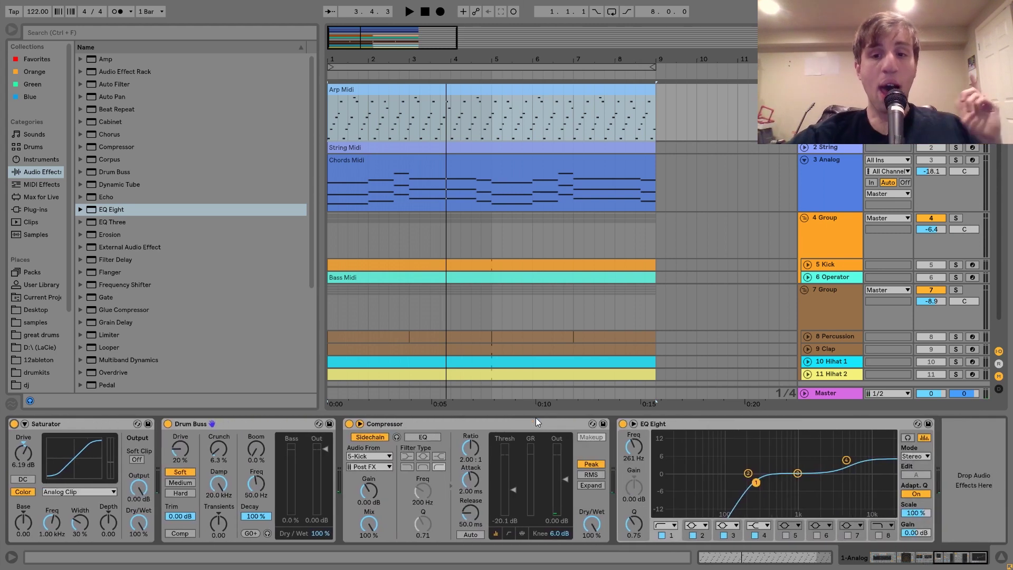
left_click(450, 426)
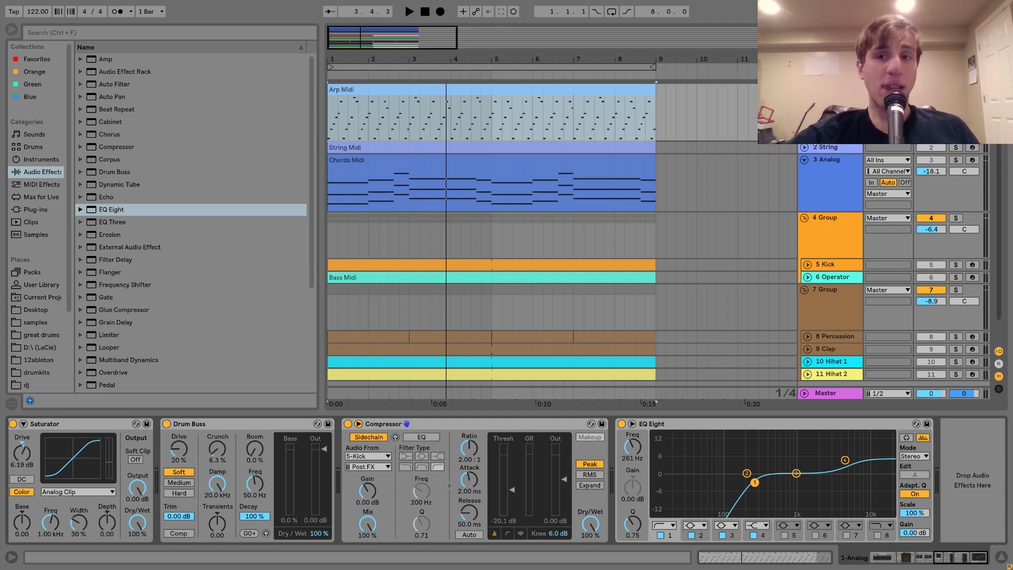
Step: Unfold and solo the String track and play it to hear its sampler sound
left_click(826, 148)
left_click(804, 148)
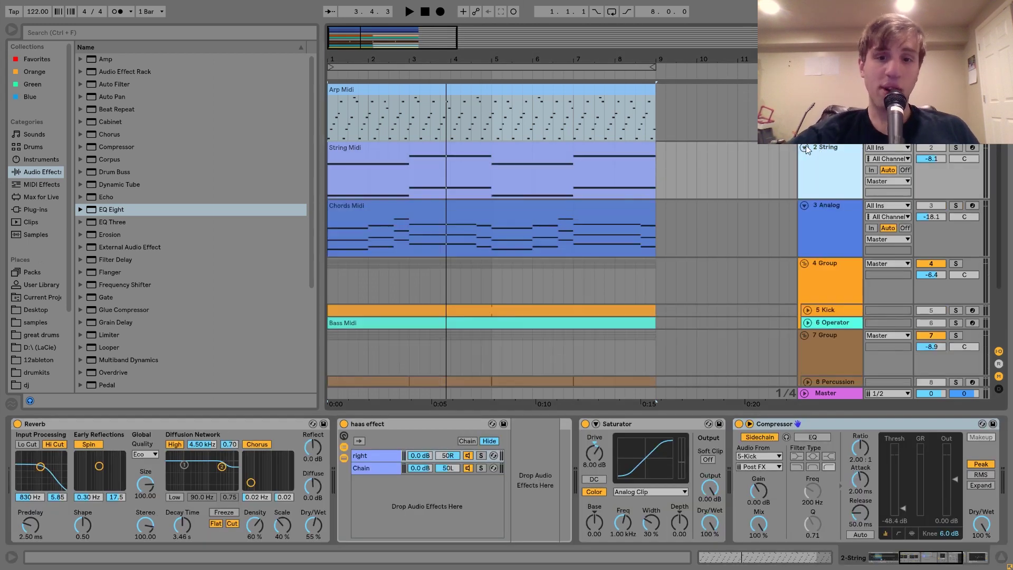
left_click(957, 147)
key("space")
scroll(528, 482, "left", 5)
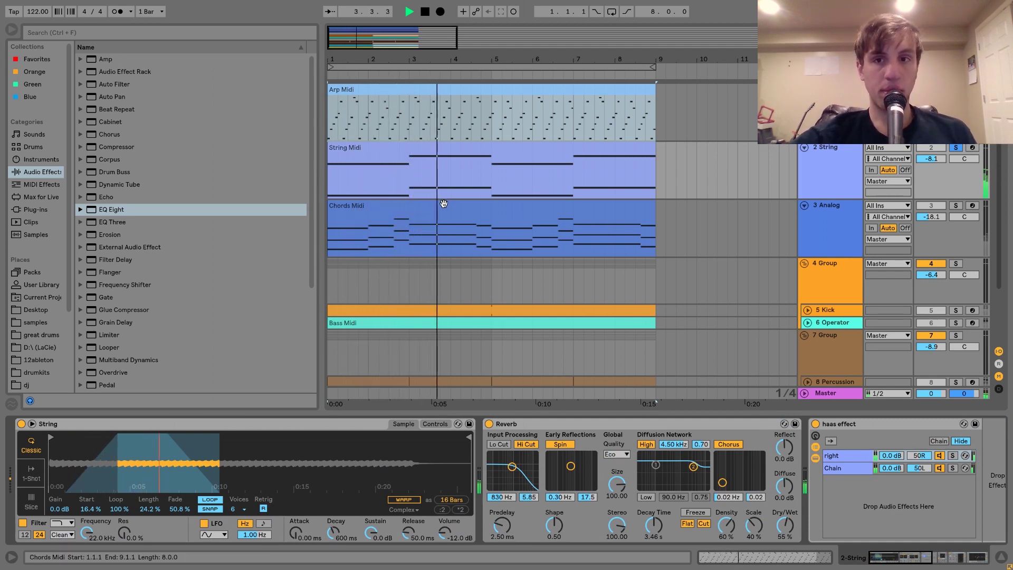
key("space")
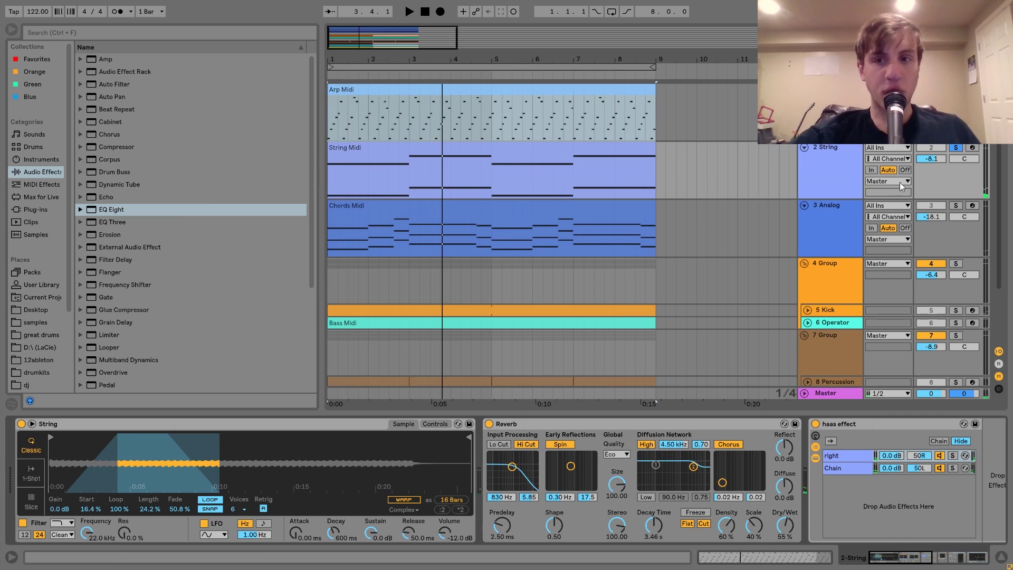
Step: Solo the Operator bass track, play it with the strings, and open the String Midi clip to follow its notes
left_click(956, 323)
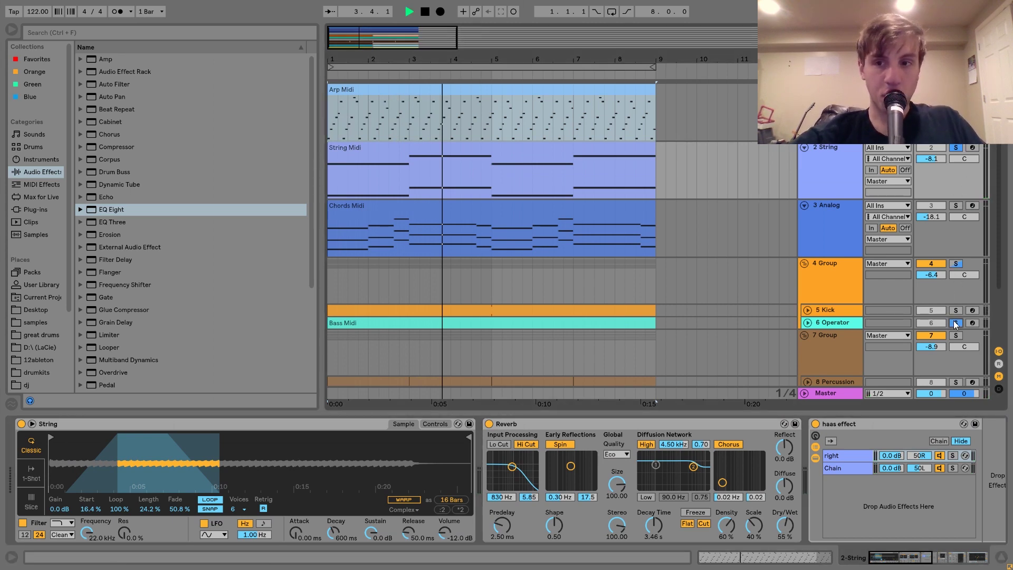
key("space")
double_click(473, 150)
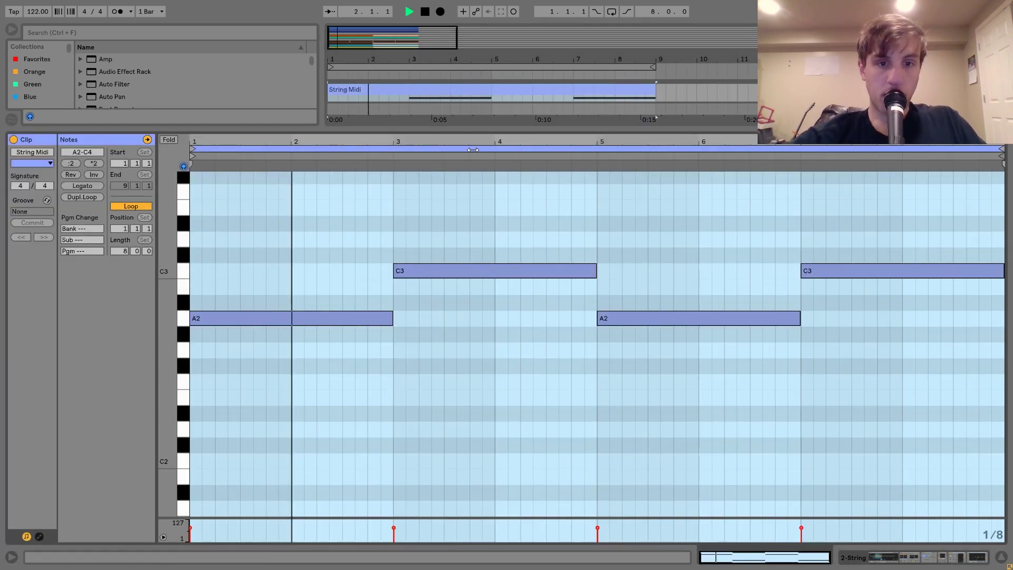
scroll(368, 345, "down", 3)
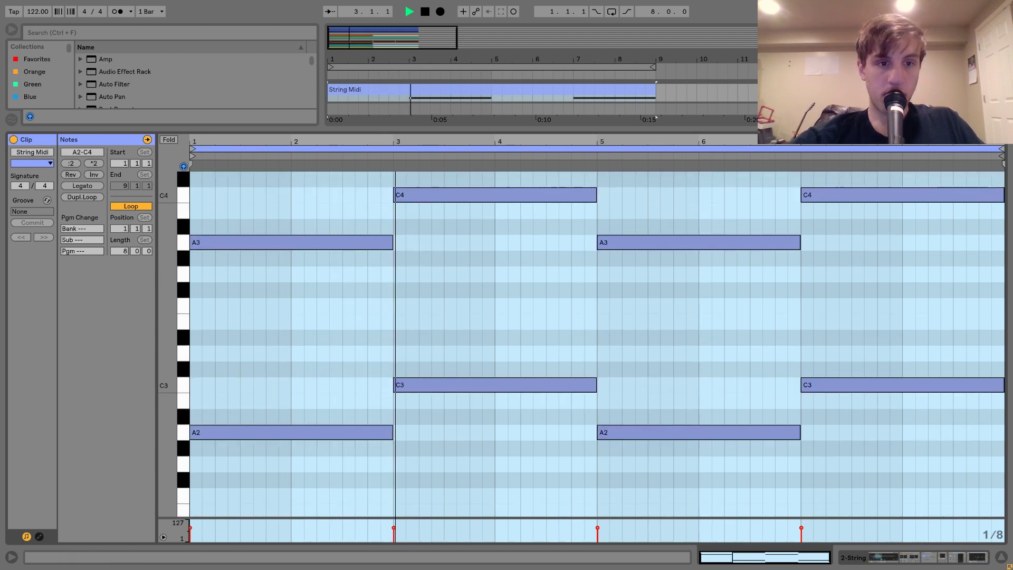
scroll(295, 296, "down", 3)
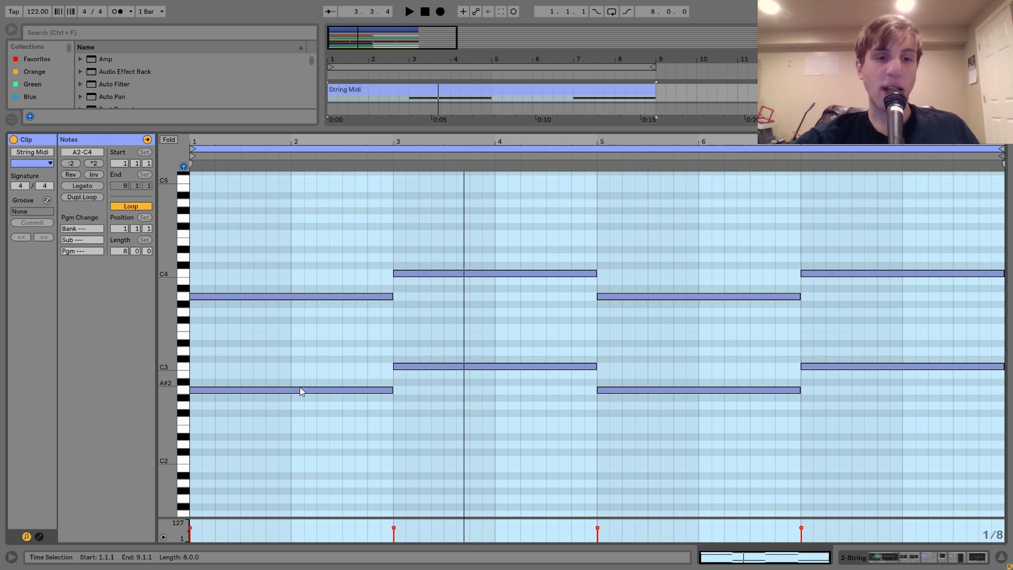
Step: Try deleting the upper-octave A3 and C4 notes in the first four bars of the String Midi clip, and undo the deletion
left_click_drag(333, 335, 463, 218)
key("Delete")
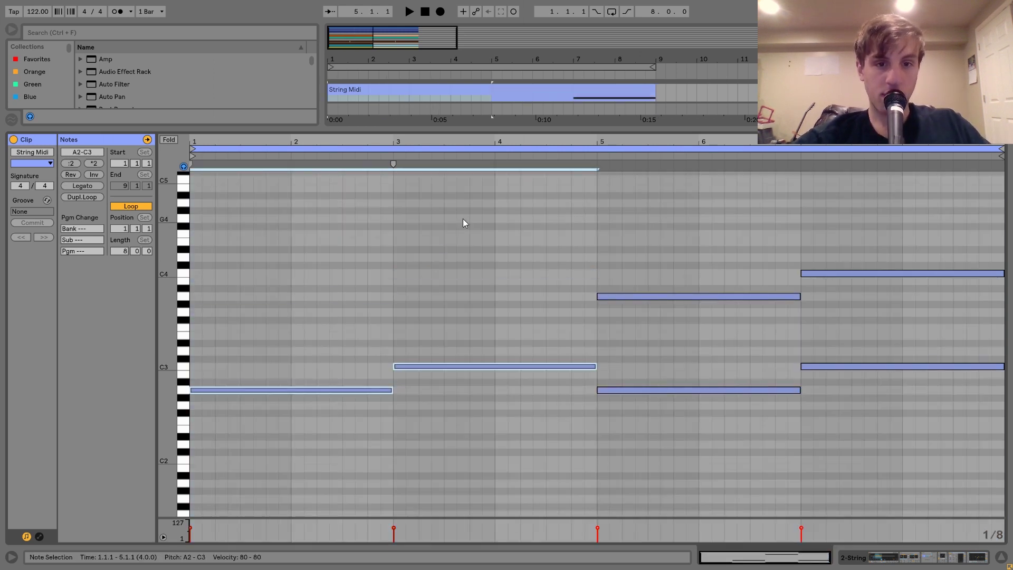
key("ctrl+z")
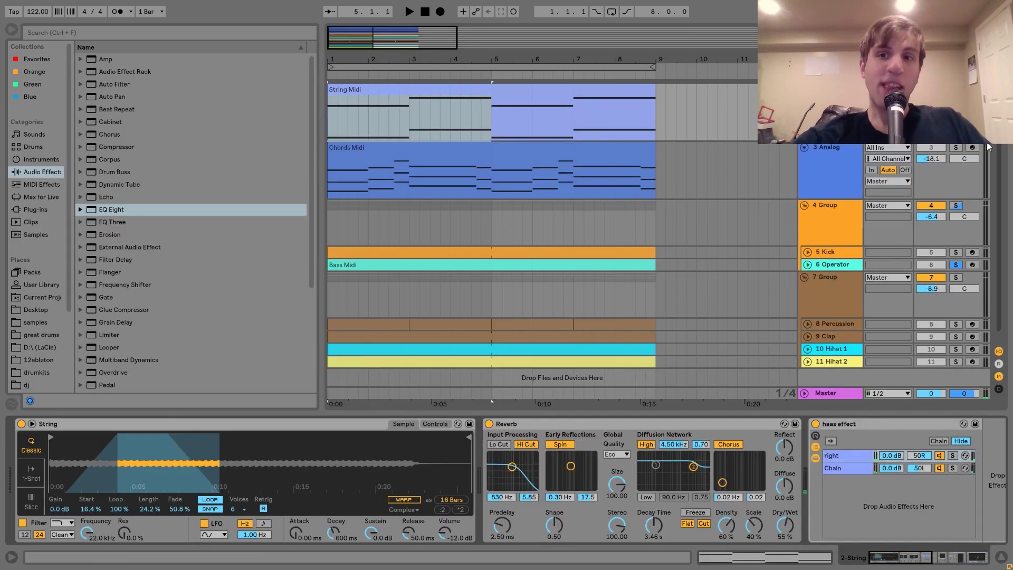
Step: Unsolo the String track and play the full mix with the strings active and muted to compare
scroll(900, 202, "up", 3)
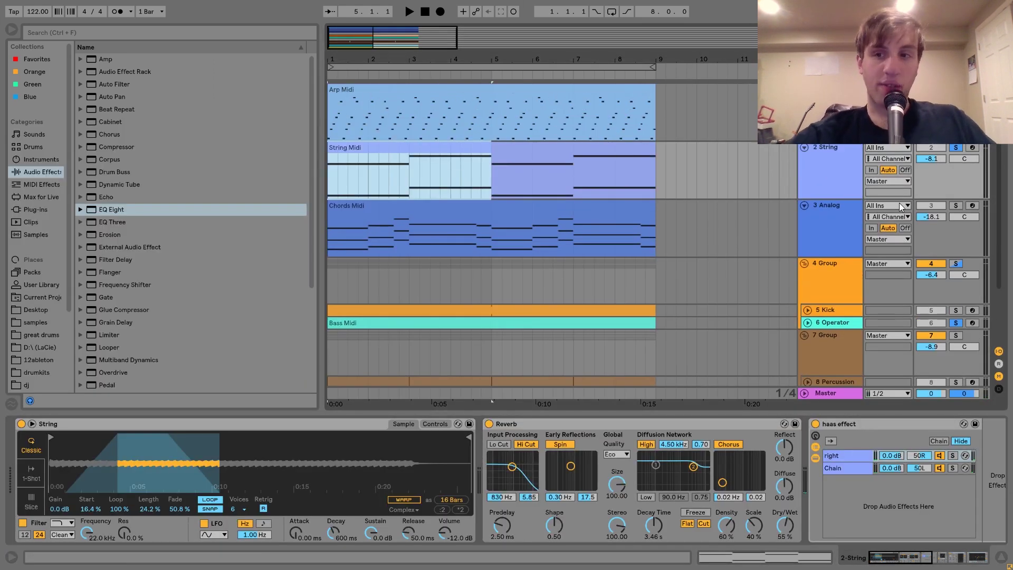
left_click(955, 147)
left_click(844, 154)
key("space")
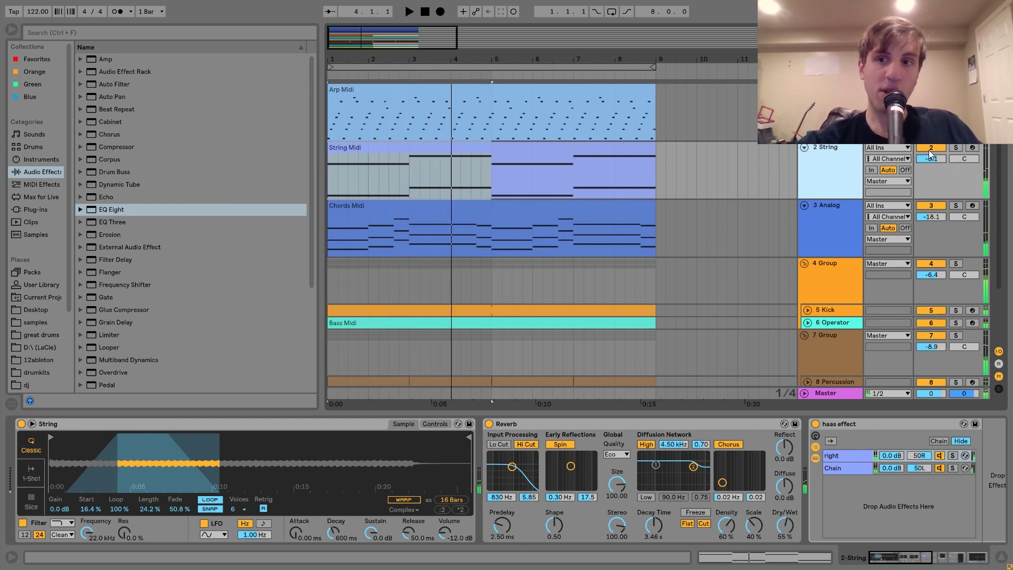
left_click(836, 157)
key("space")
key("space")
left_click(835, 157)
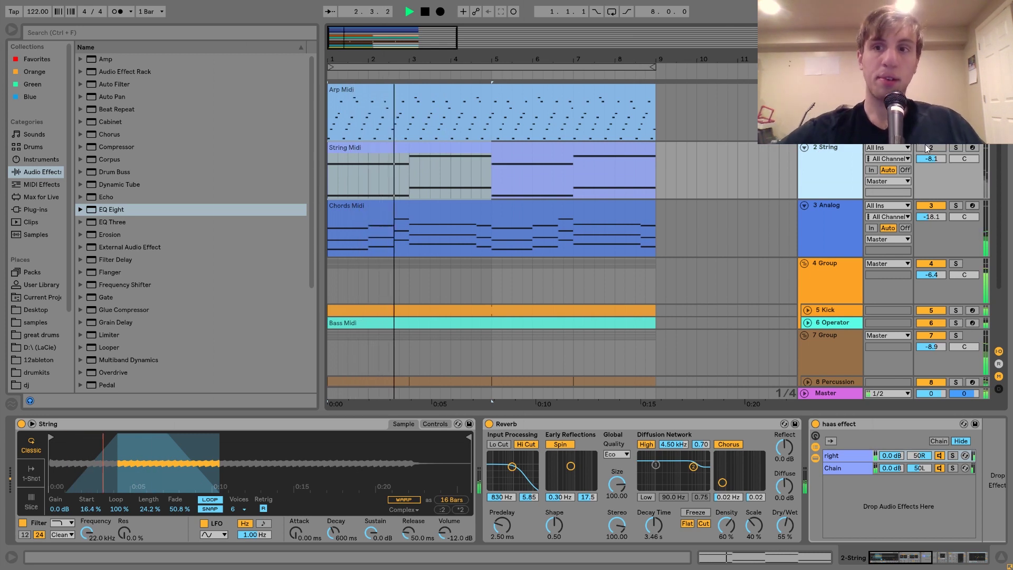
key("space")
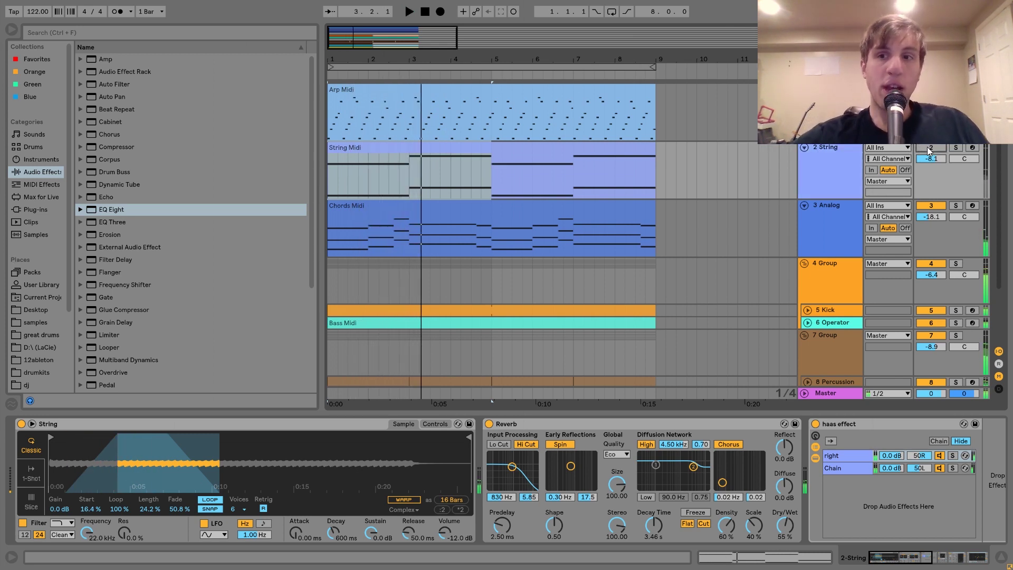
Step: Solo the String track and reveal its sampler's source sample in the browser
left_click(955, 147)
left_click(586, 156)
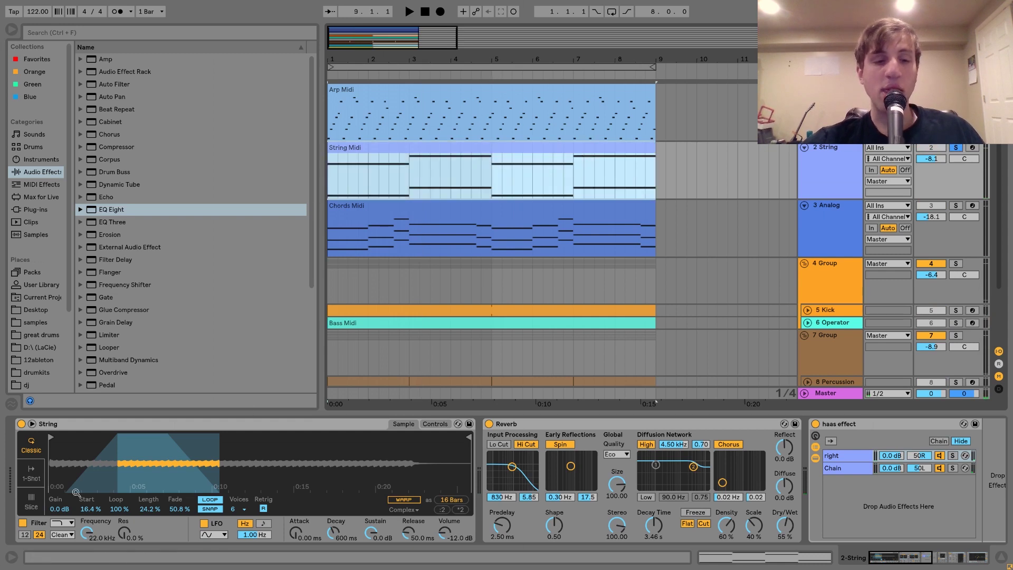
right_click(198, 448)
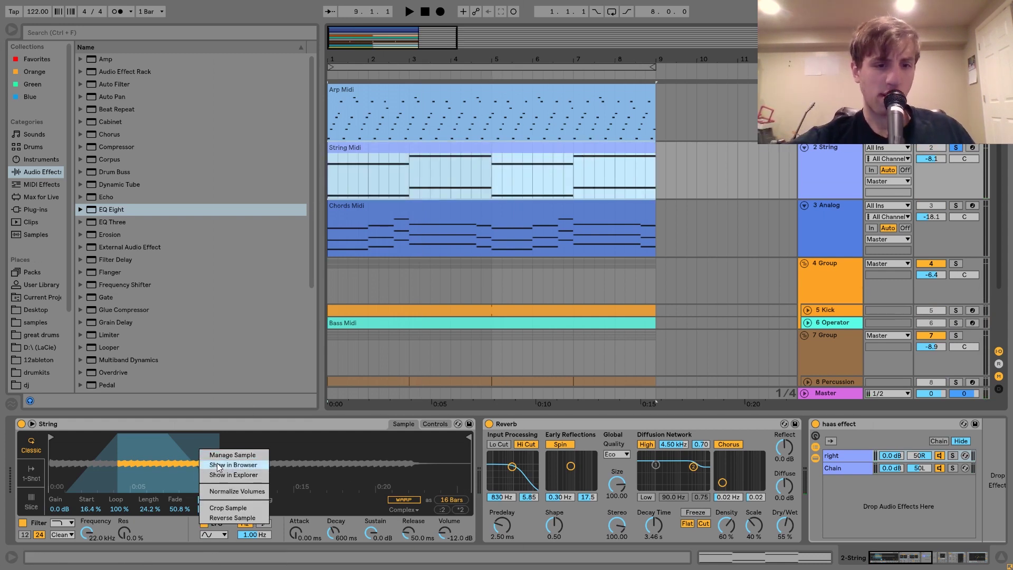
left_click(182, 464)
right_click(181, 464)
left_click(207, 481)
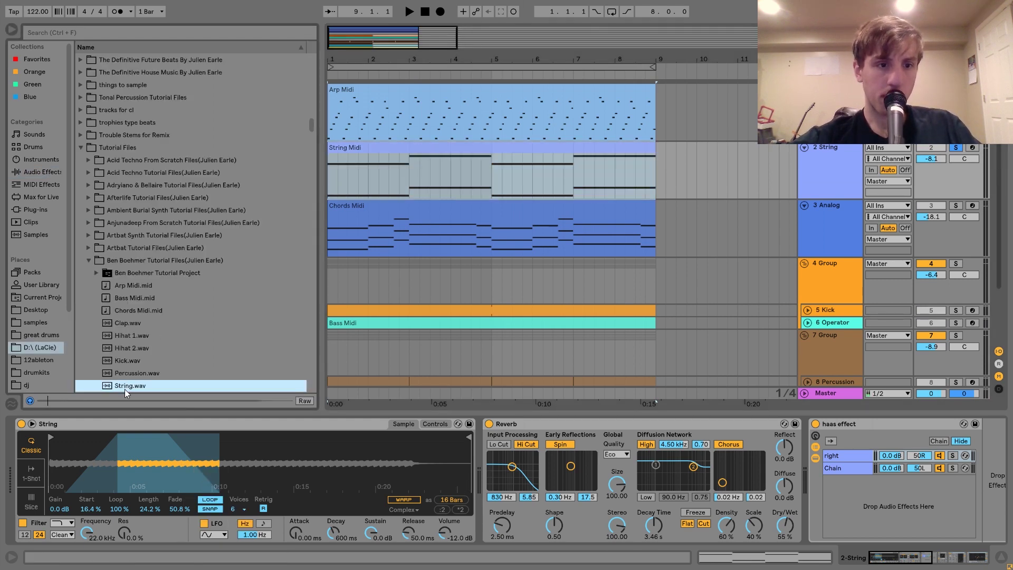
scroll(124, 388, "down", 2)
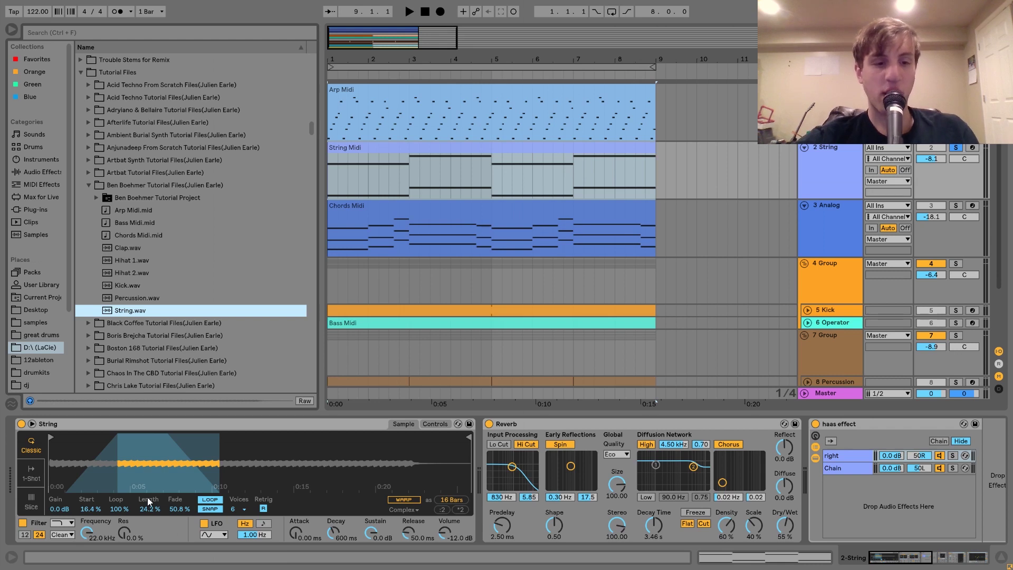
Step: Set the String sampler's Start to 0%, Length to 54.7% and Fade to 50.8%
left_click_drag(150, 502, 149, 464)
left_click_drag(86, 509, 84, 525)
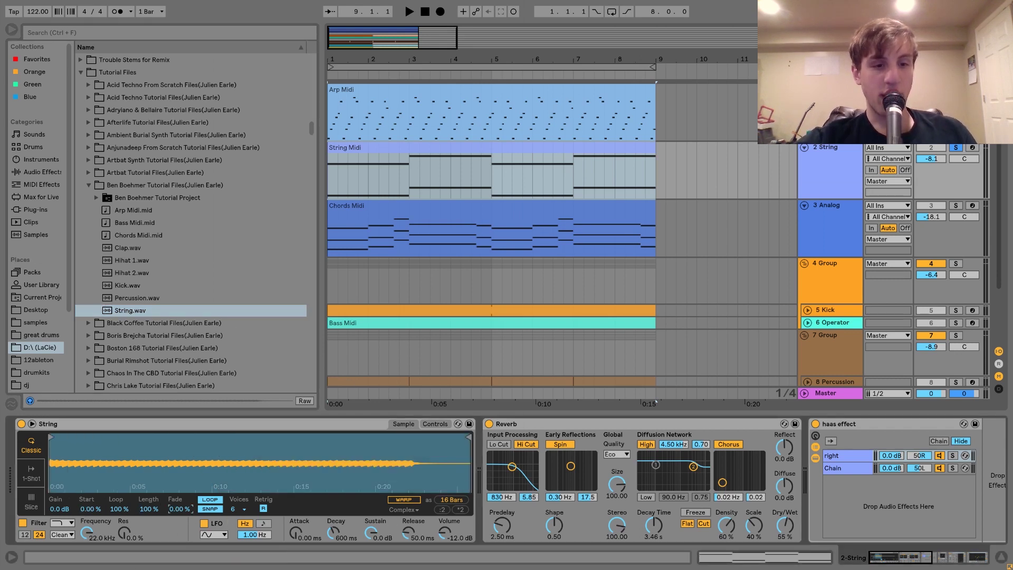
left_click_drag(172, 508, 144, 532)
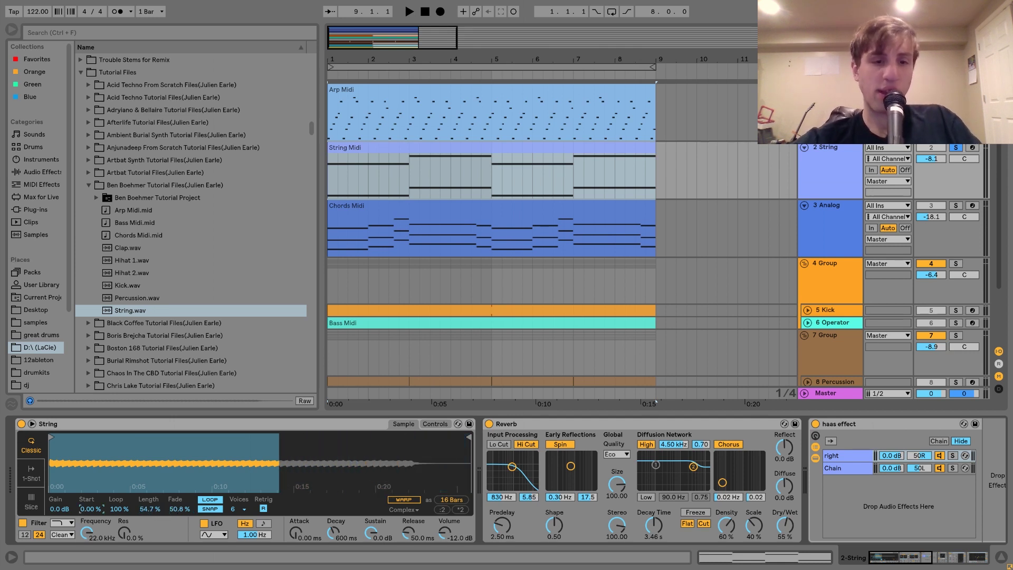
Step: Try raising the String sample's Start to 21.9%, and undo the change
left_click_drag(89, 509, 90, 494)
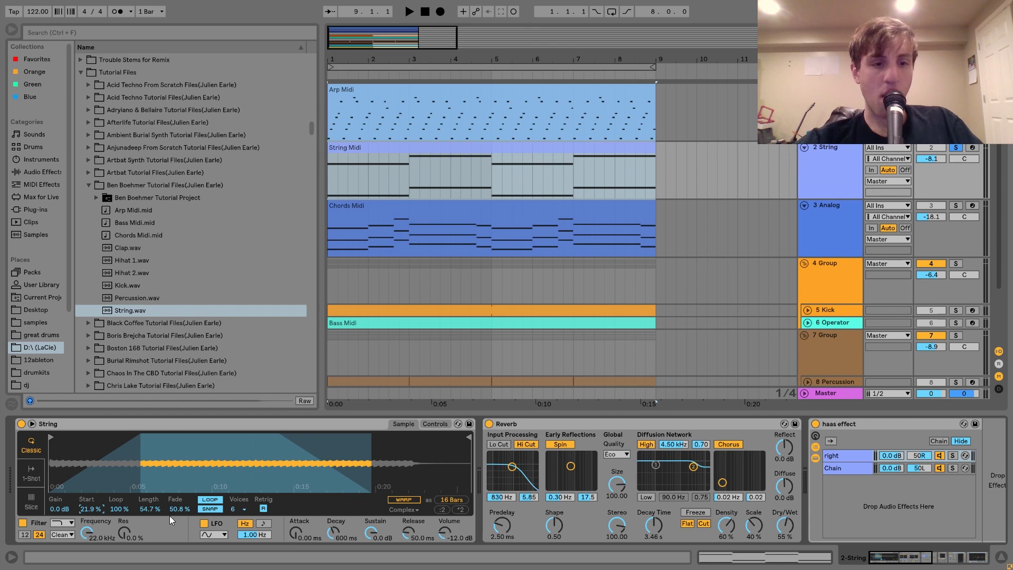
mouse_move(175, 508)
left_mouse_down()
mouse_move(174, 520)
mouse_move(175, 508)
left_mouse_up()
key("ctrl+z")
Step: Audition the strings from the clip and with the track armed for the computer keyboard, and set the sample's Start to 25.0%
key("space")
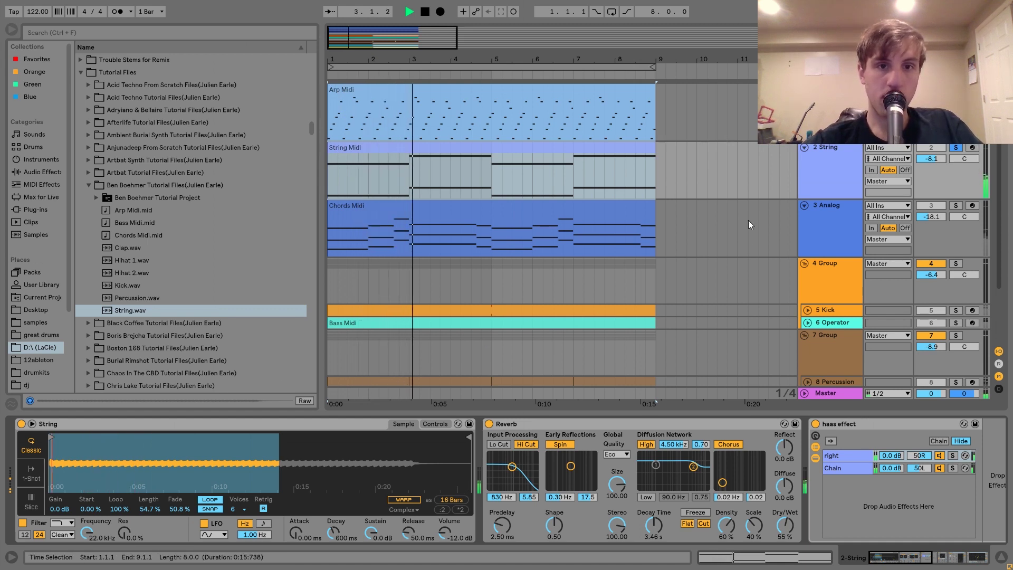
key("space")
left_click(973, 147)
key("a")
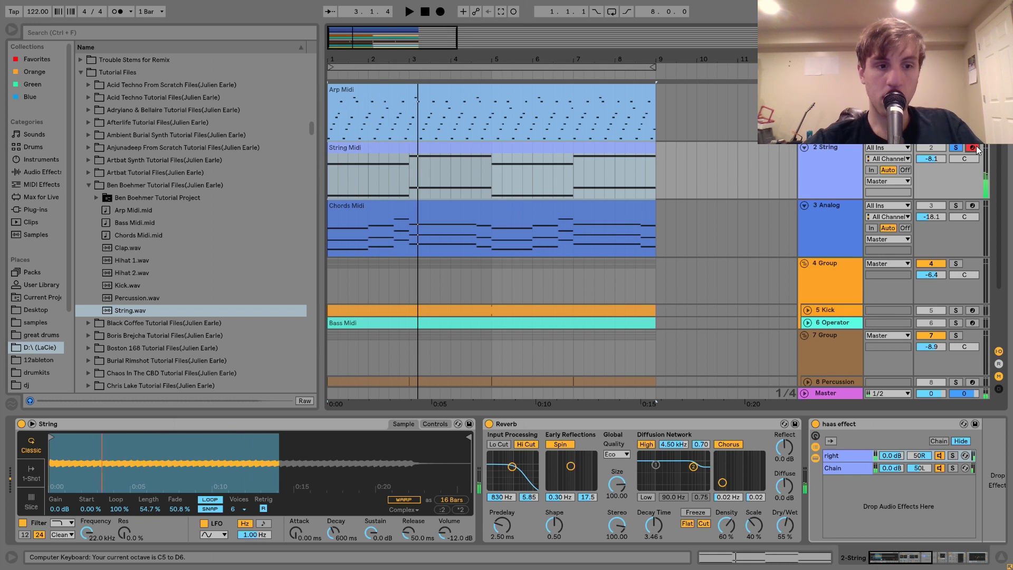
key("z")
key("a")
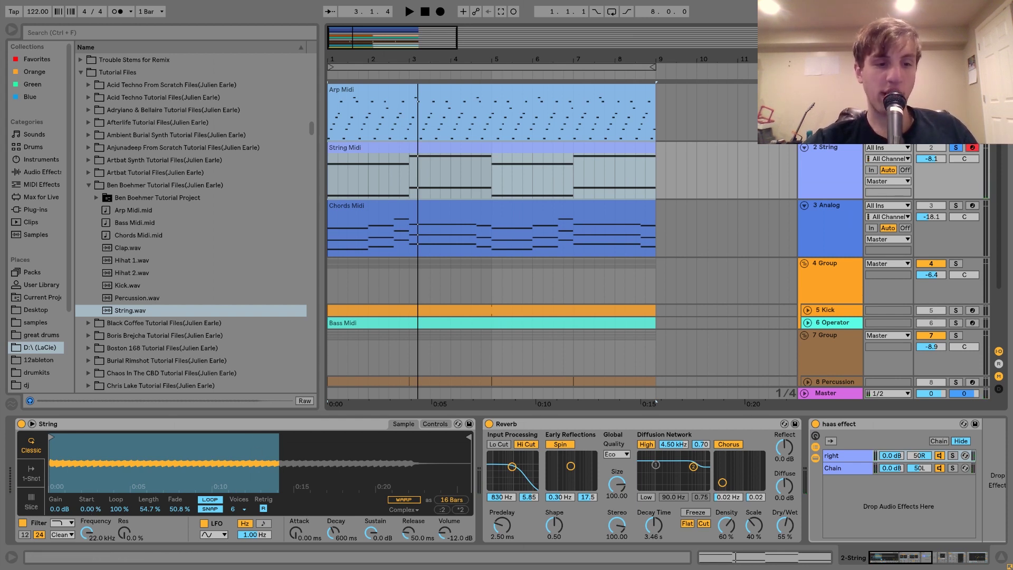
left_click_drag(90, 497, 93, 512)
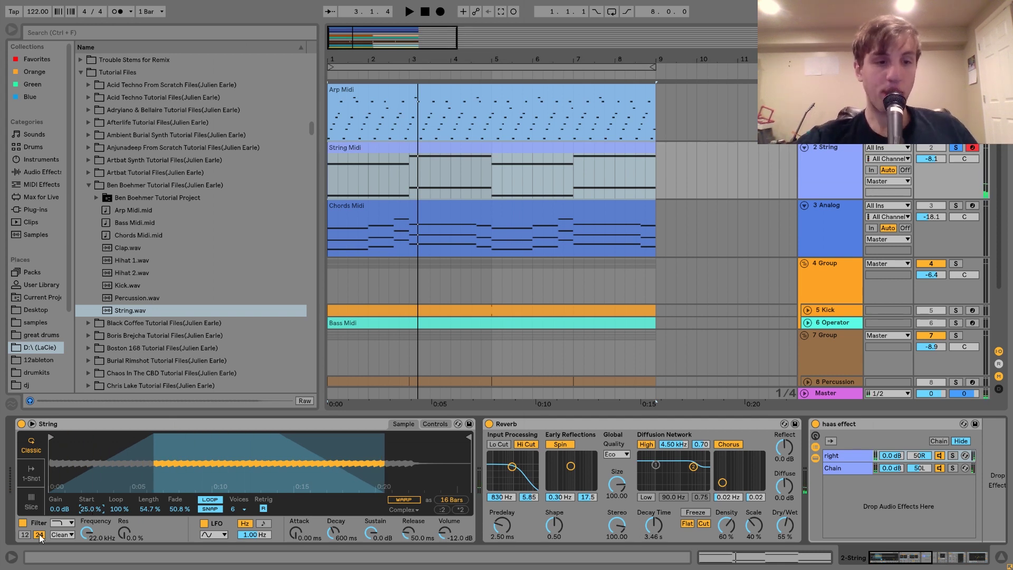
Step: Play the strings with the haas effect rack bypassed and re-enabled to compare the stereo width
scroll(601, 480, "down", 6)
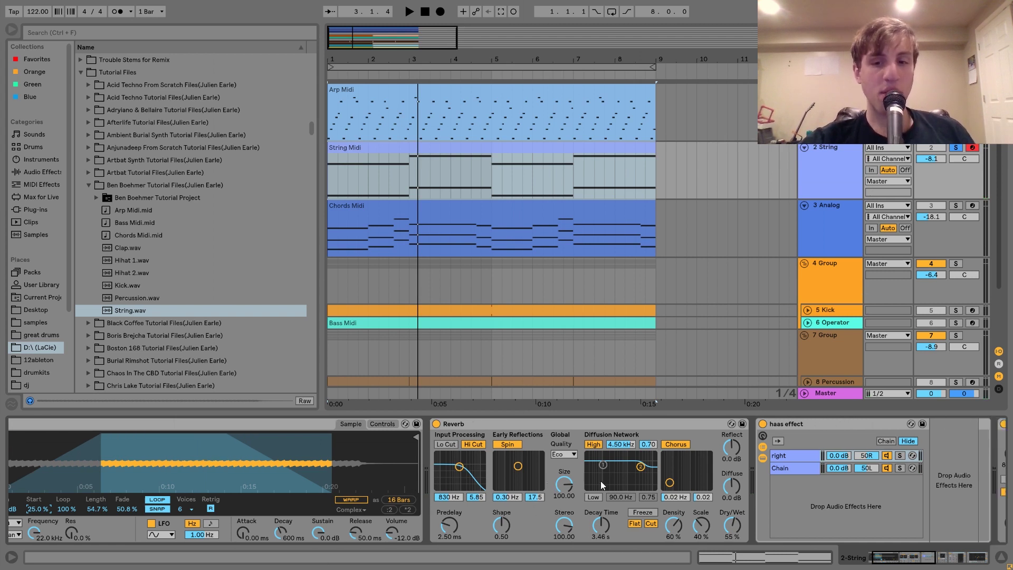
scroll(601, 480, "down", 2)
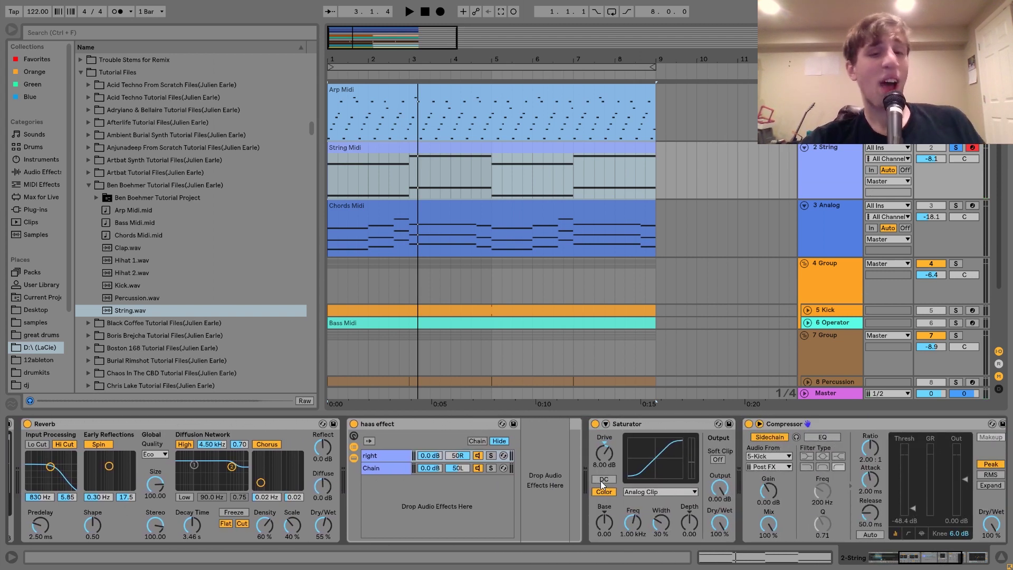
left_click(434, 423)
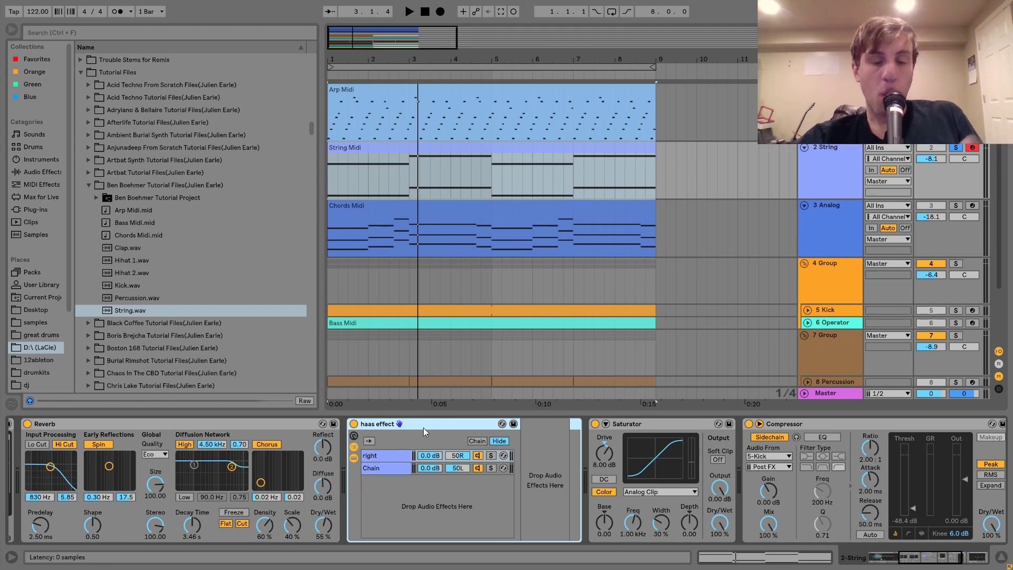
left_click(354, 424)
key("space")
left_click(354, 424)
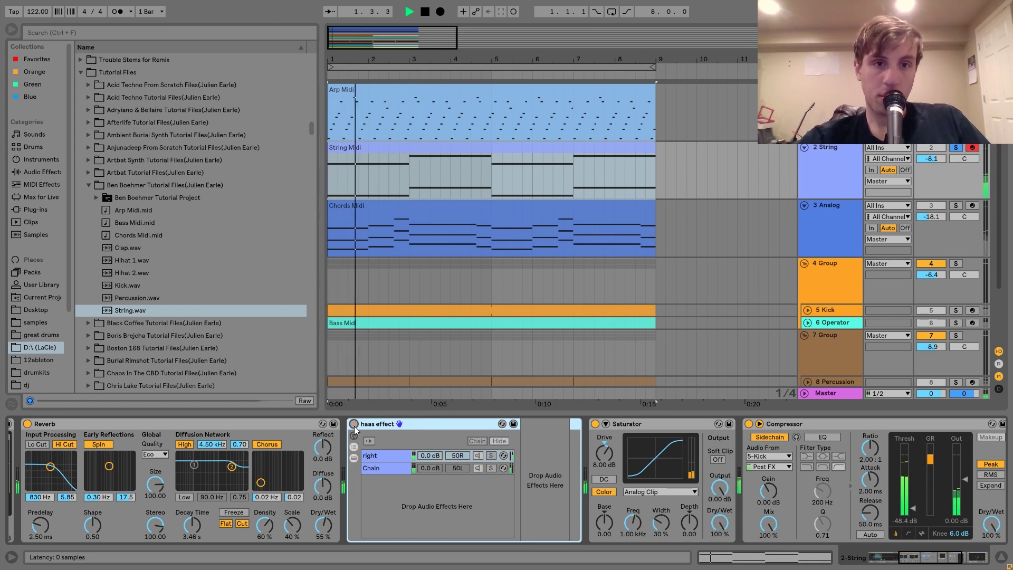
key("space")
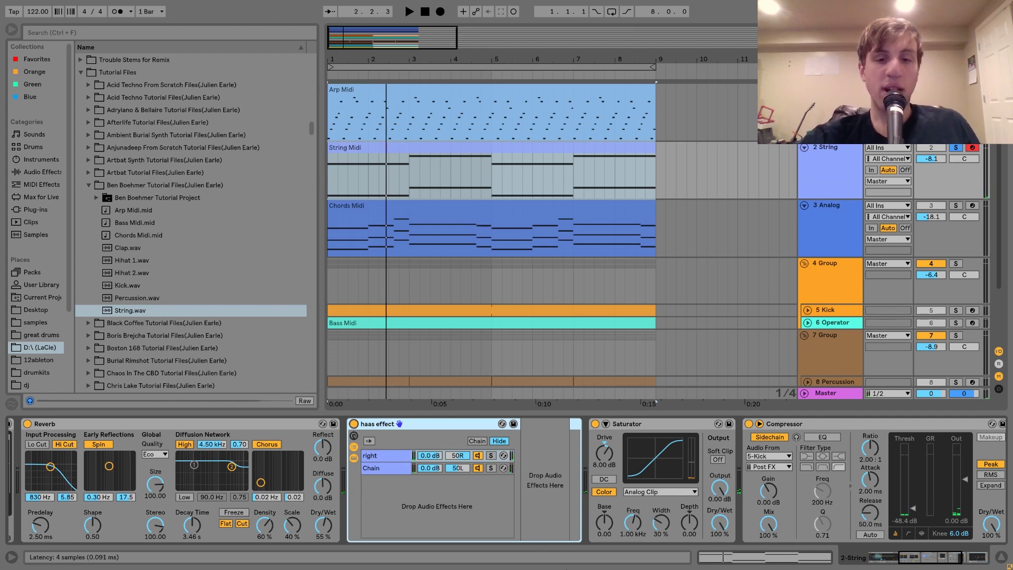
Step: Examine the haas effect rack's two panned chains and the Simple Delay settings on the 50L chain
left_click(390, 468)
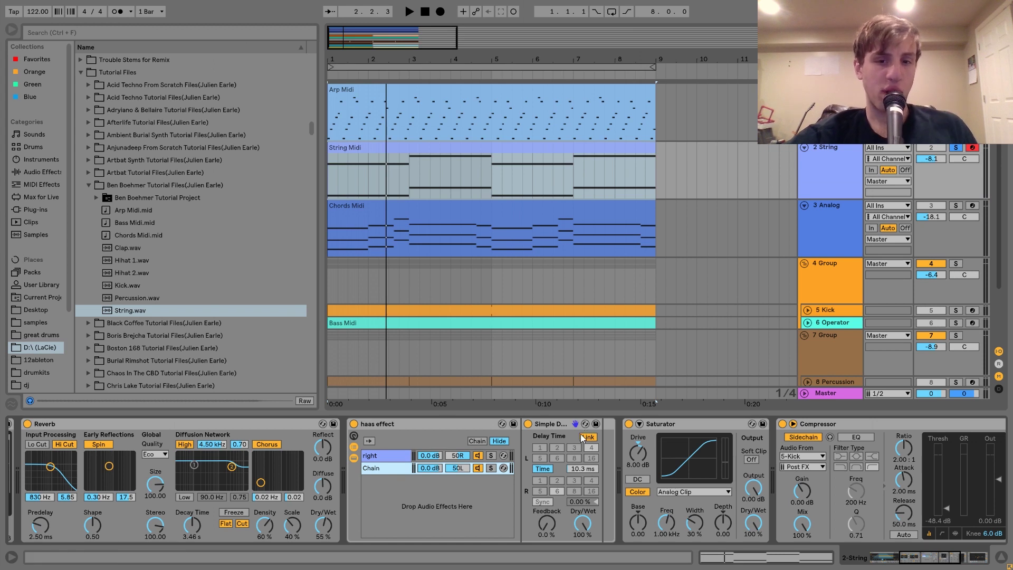
left_click(544, 427)
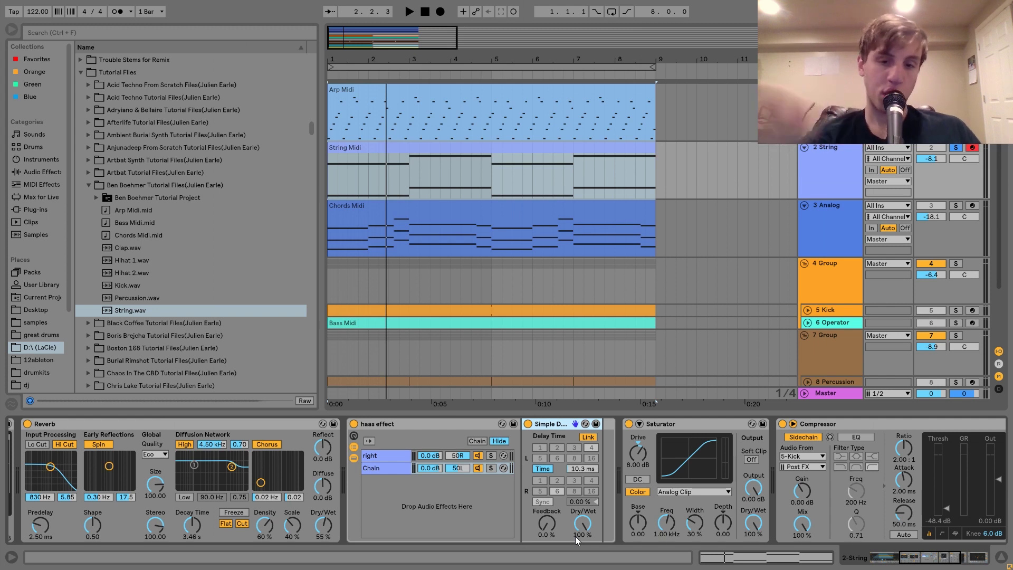
left_click(390, 464)
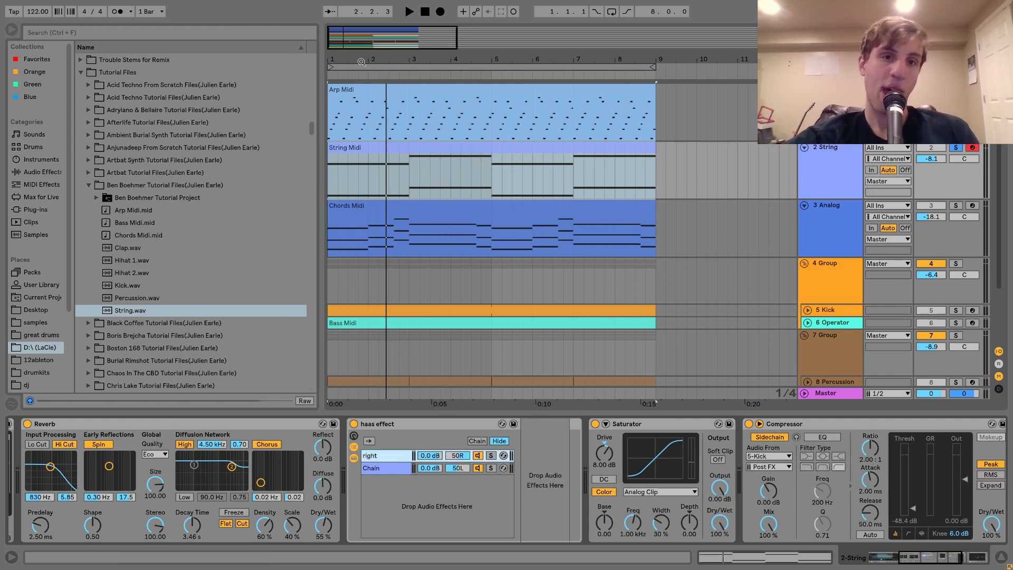
left_click(372, 468)
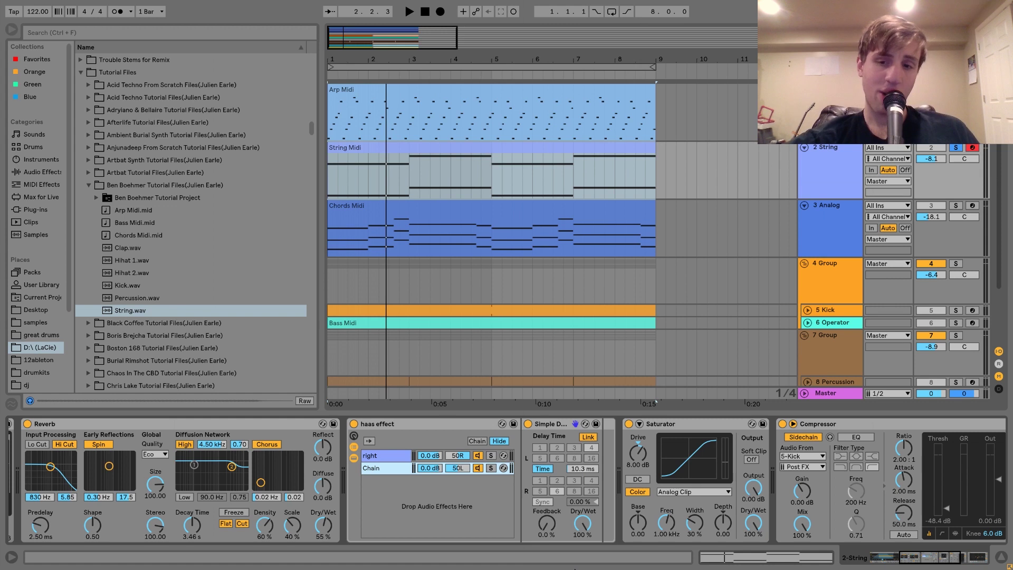
Step: Examine the Saturator, sidechained Compressor and EQ Eight at the end of the String effect chain
scroll(669, 498, "down", 5)
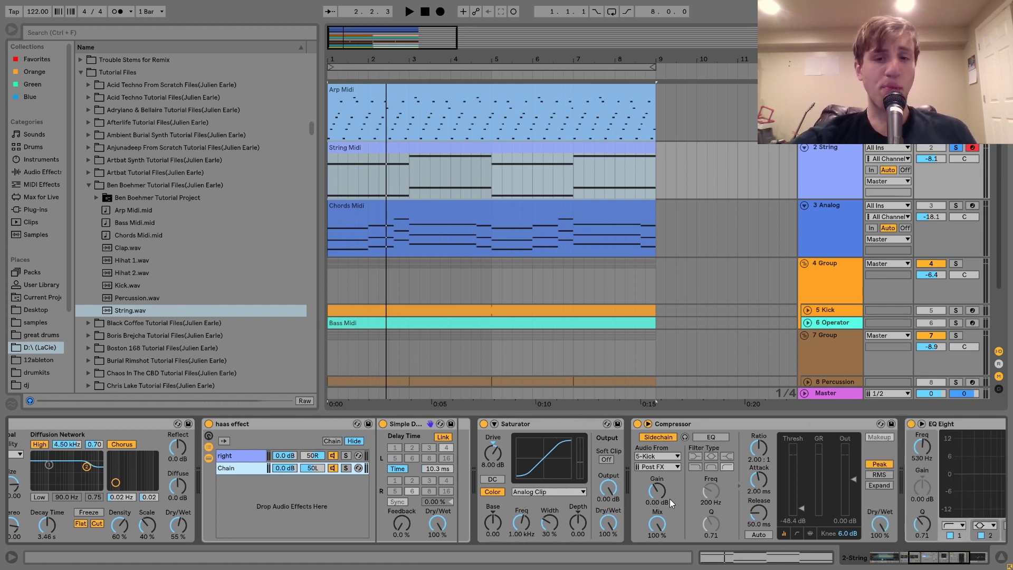
scroll(494, 445, "down", 5)
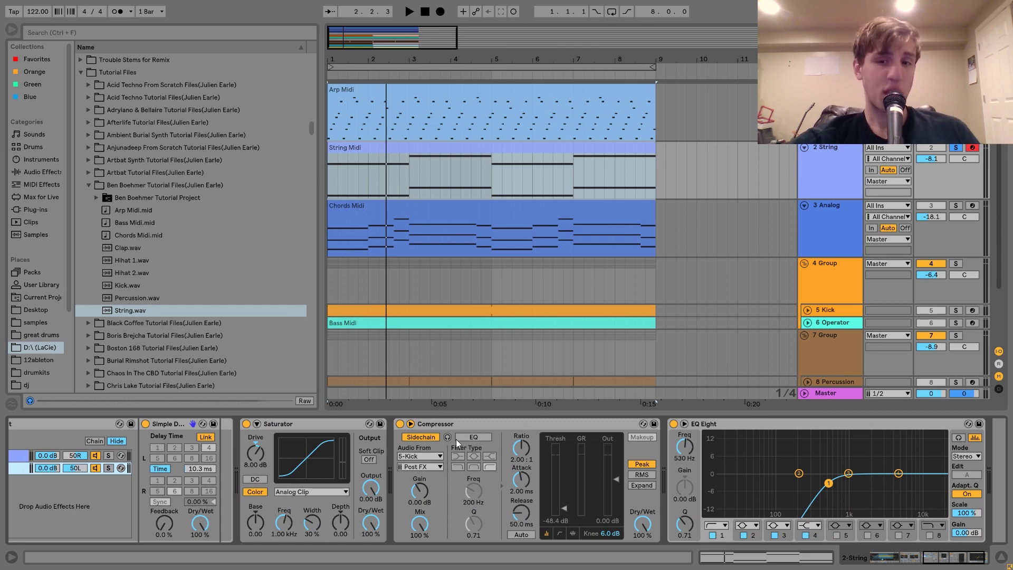
scroll(455, 439, "down", 2)
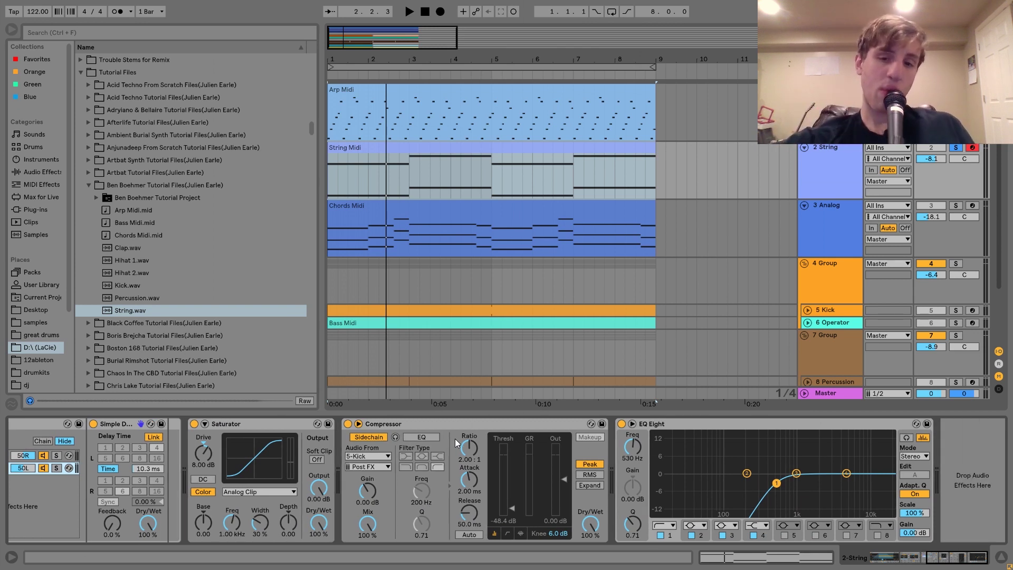
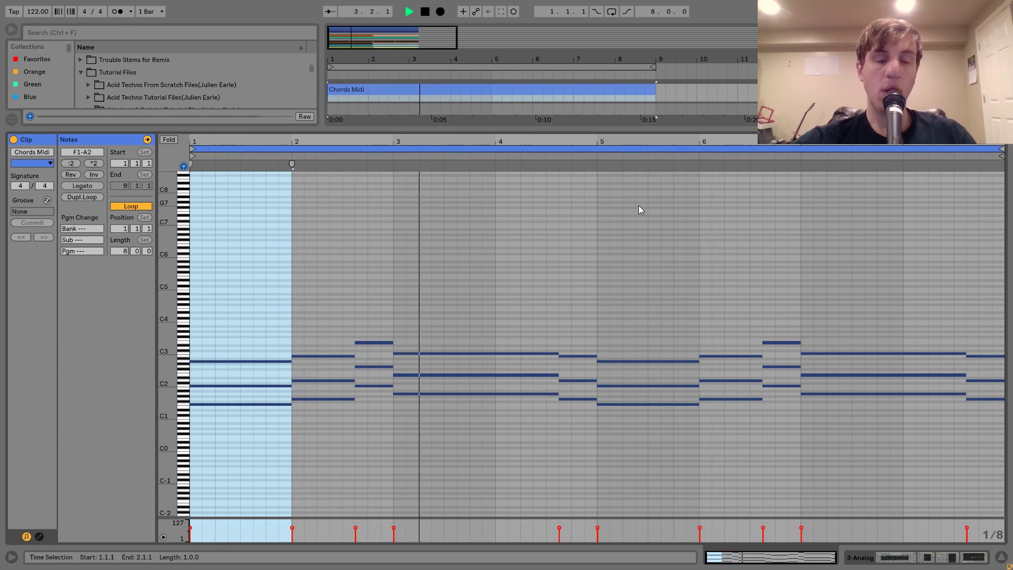
Step: Stop playback and step through the chords in the first four bars of the Chords Midi clip by selecting their notes
key("space")
left_click_drag(239, 426, 249, 303)
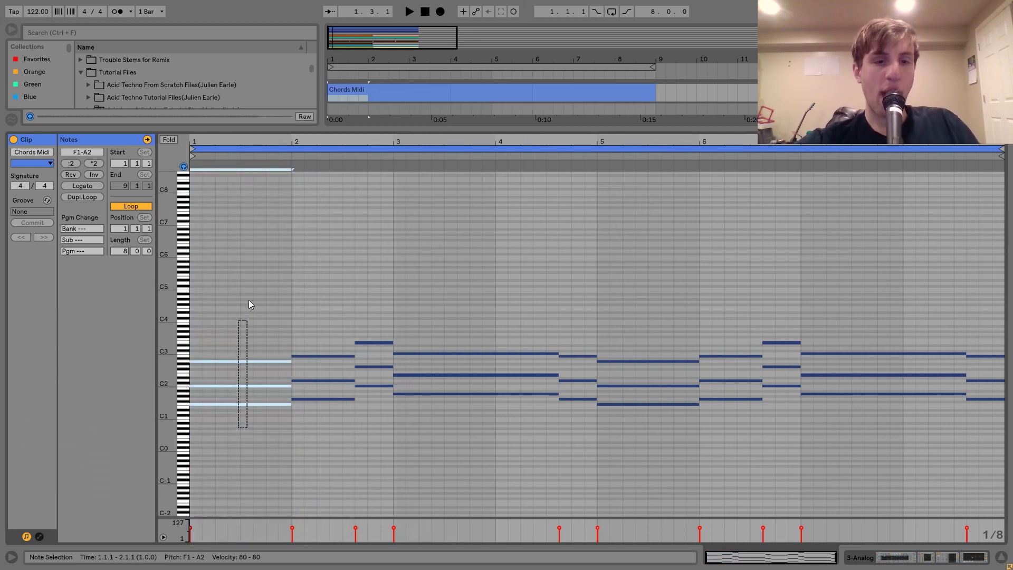
left_click_drag(308, 312, 344, 443)
left_click(367, 446)
left_click(377, 341)
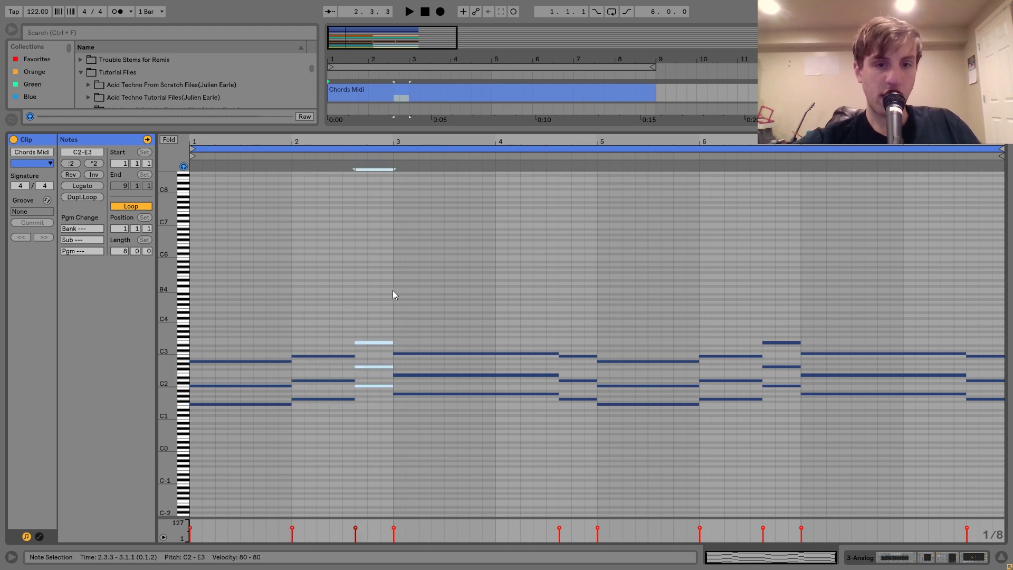
left_click_drag(394, 294, 442, 528)
left_click_drag(587, 296, 588, 429)
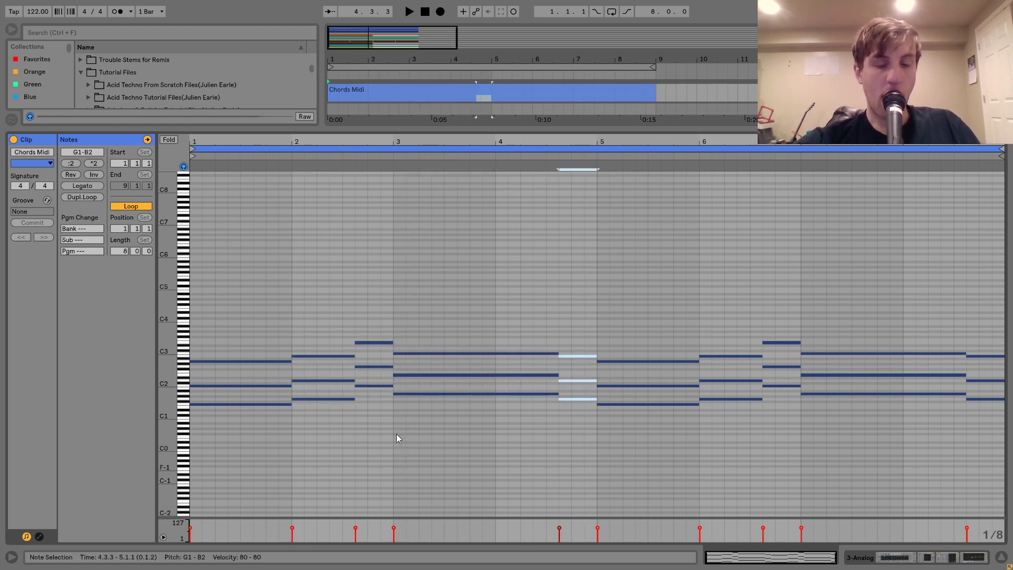
Step: Try lowering the top notes of the first two chords by an octave, play them, and move them back up
left_click_drag(260, 375, 326, 345)
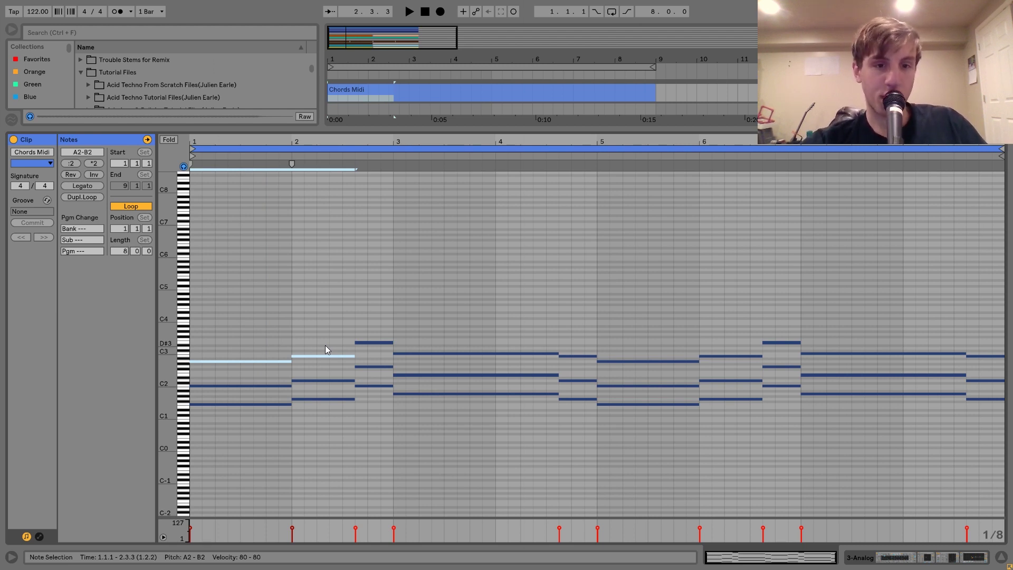
key("shift+Down")
key("space")
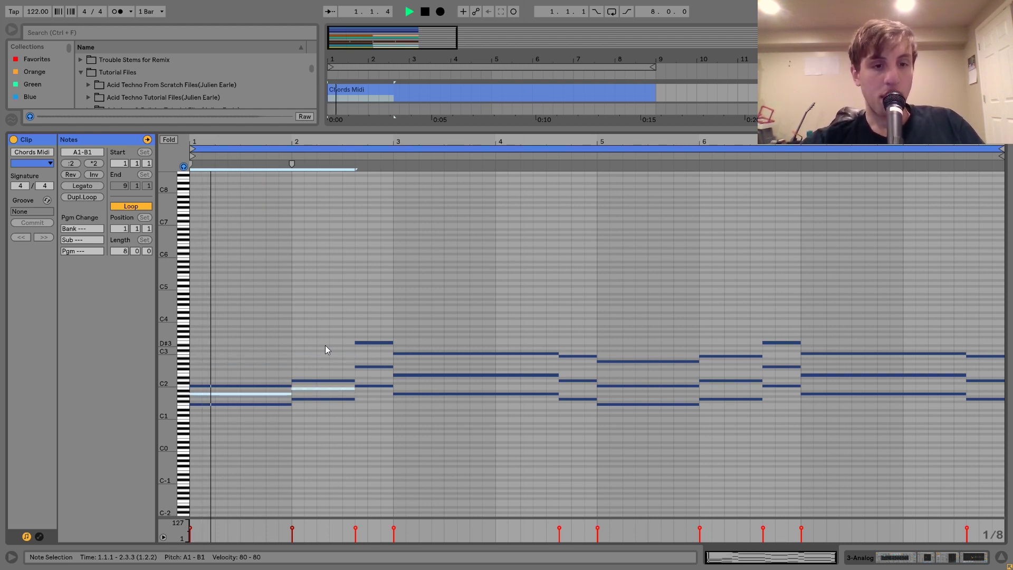
key("space")
key("shift+Up")
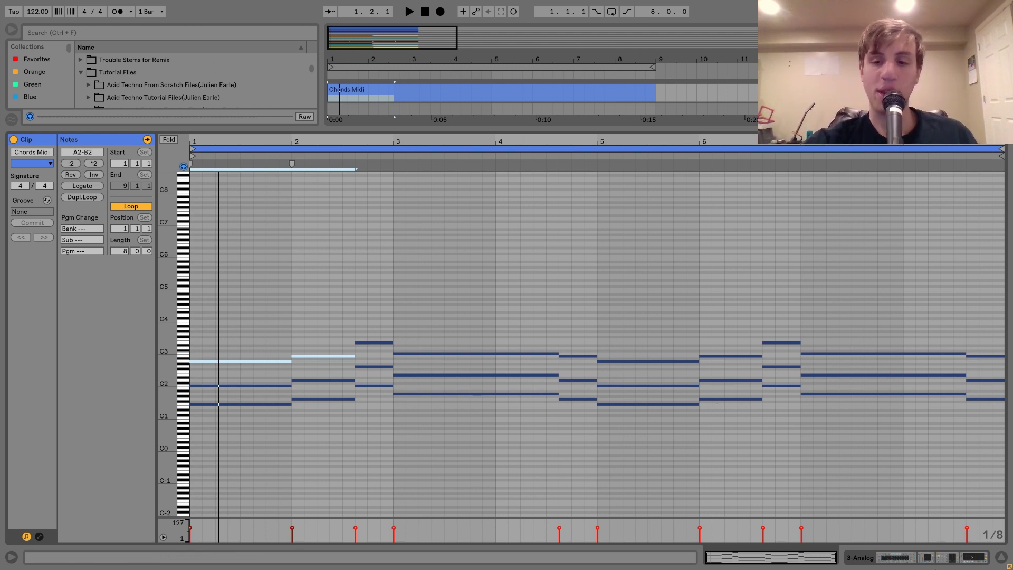
Step: Show the device chain of the Analog chord track
left_click(931, 561)
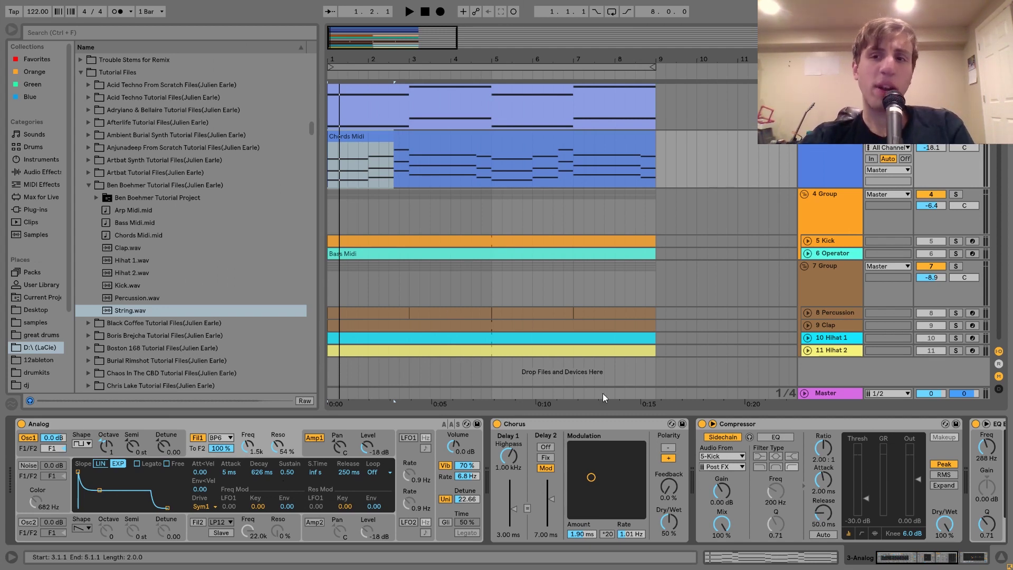
Step: Play the Analog chord part on its own and again together with the whole track
key("space")
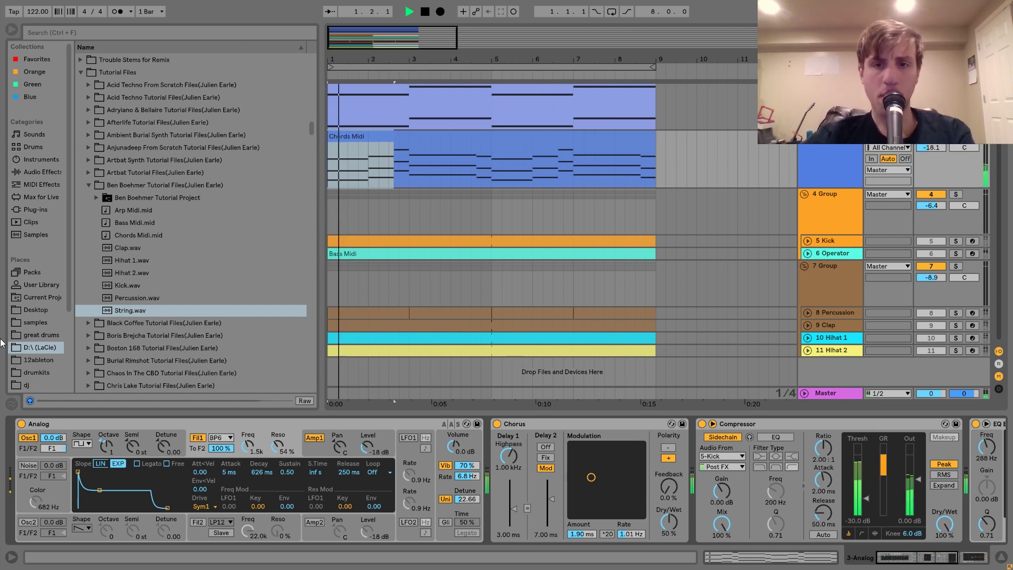
key("space")
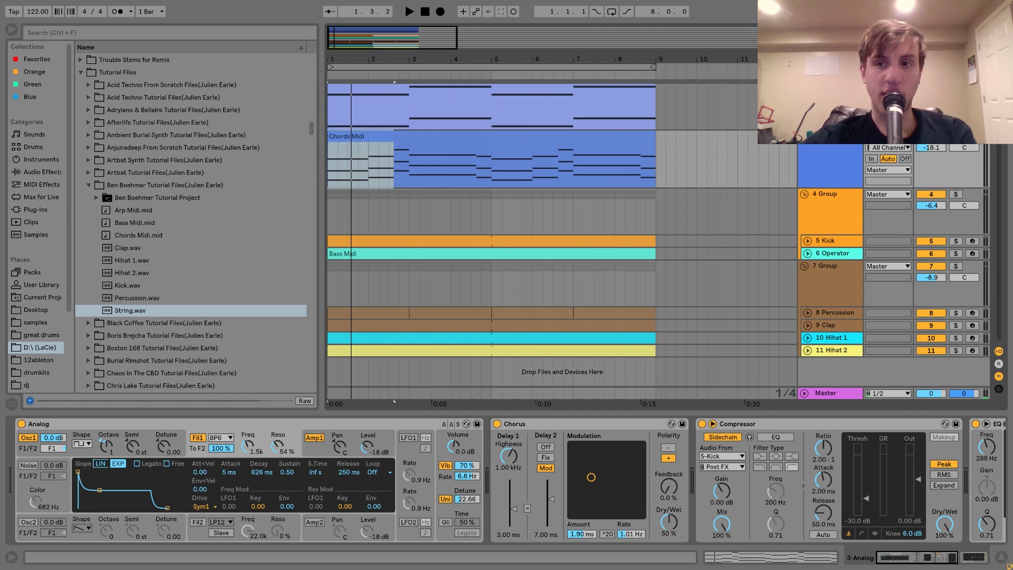
key("space")
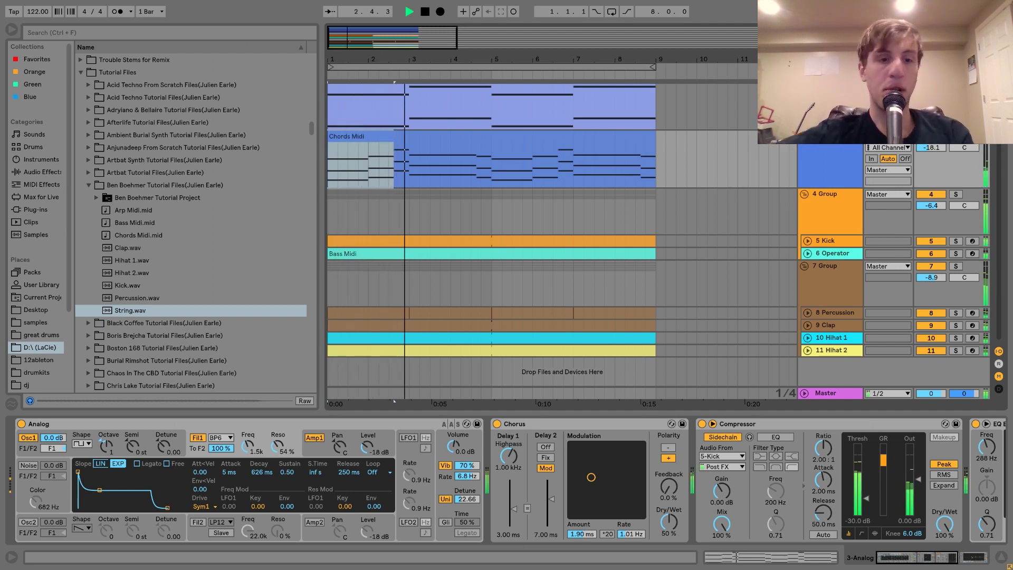
key("space")
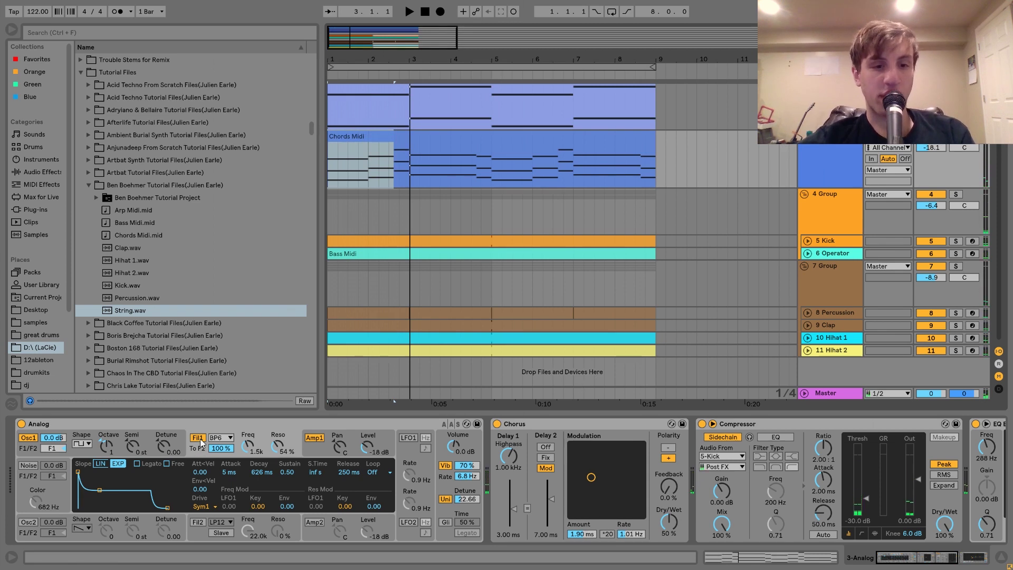
Step: Try the chord track at a volume of -6.0 dB during playback and set it back to -18.1 dB
key("space")
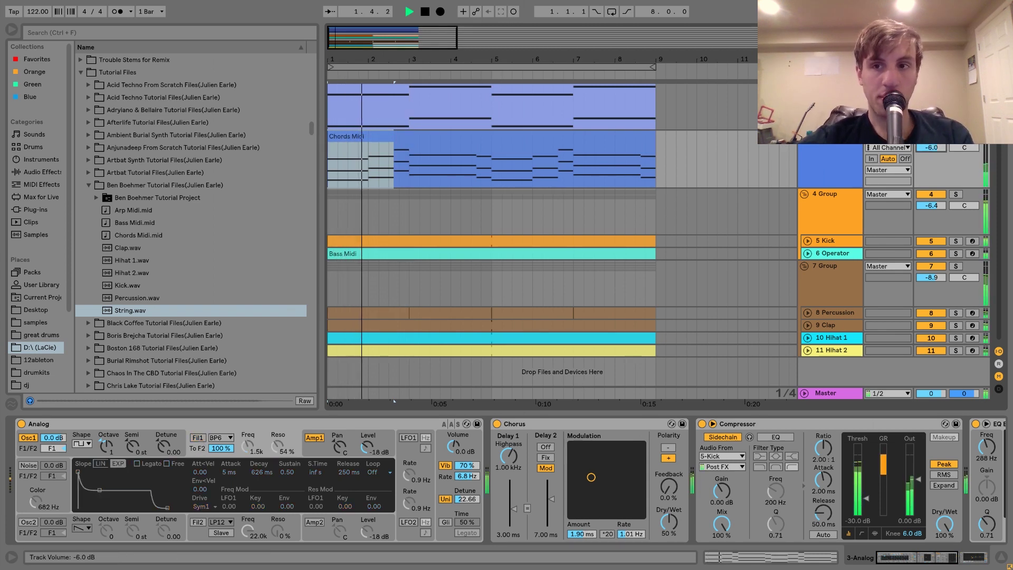
left_click_drag(934, 147, 934, 174)
key("space")
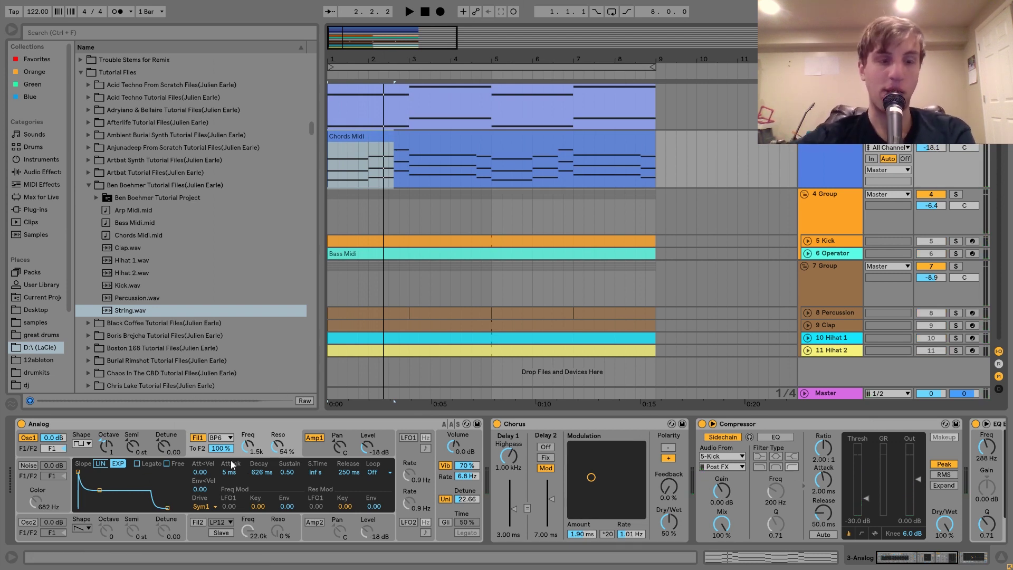
Step: Examine Analog's oscillator 1 settings, filter 1 envelope, and the global vibrato and unison settings
left_click(80, 446)
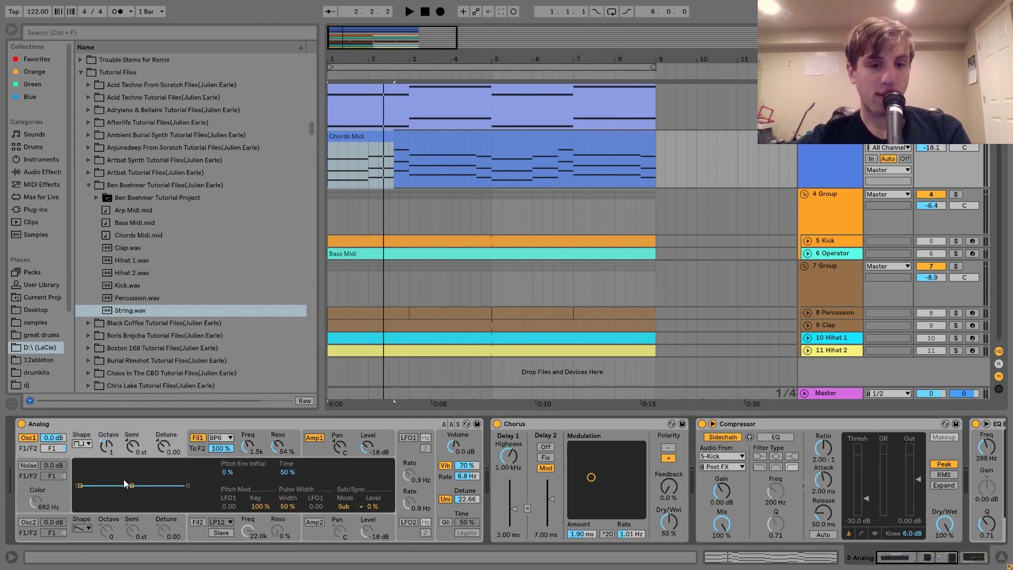
left_click(197, 453)
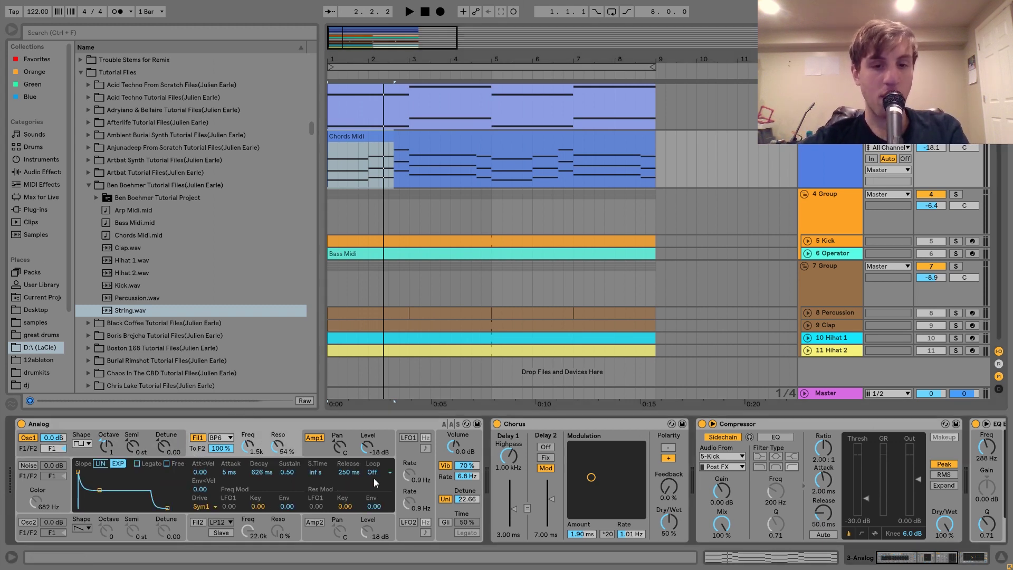
left_click(442, 485)
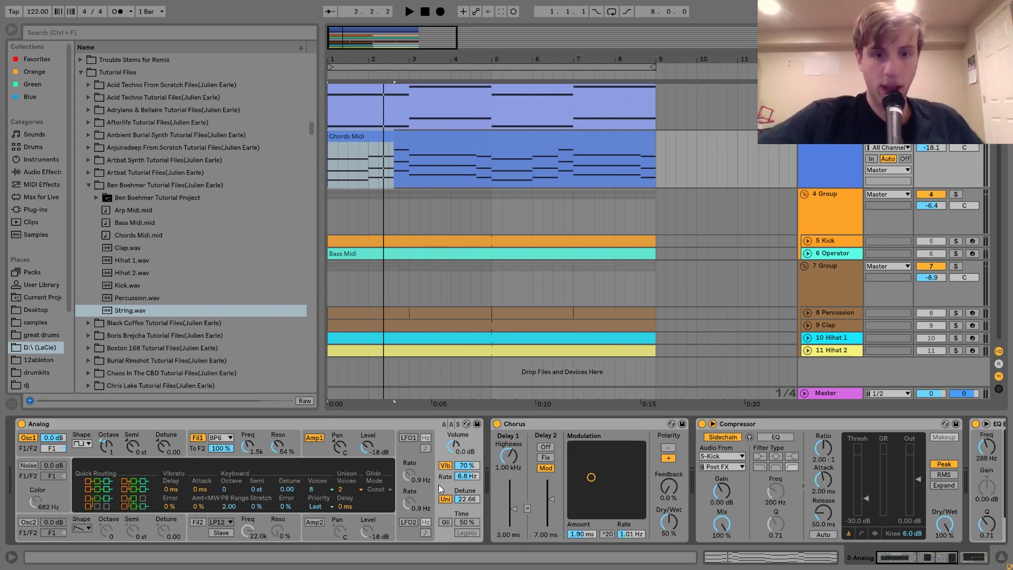
Step: Play the chords to hear the Chorus effect, and examine the sidechained Compressor and EQ Eight after it
scroll(452, 493, "right", 5)
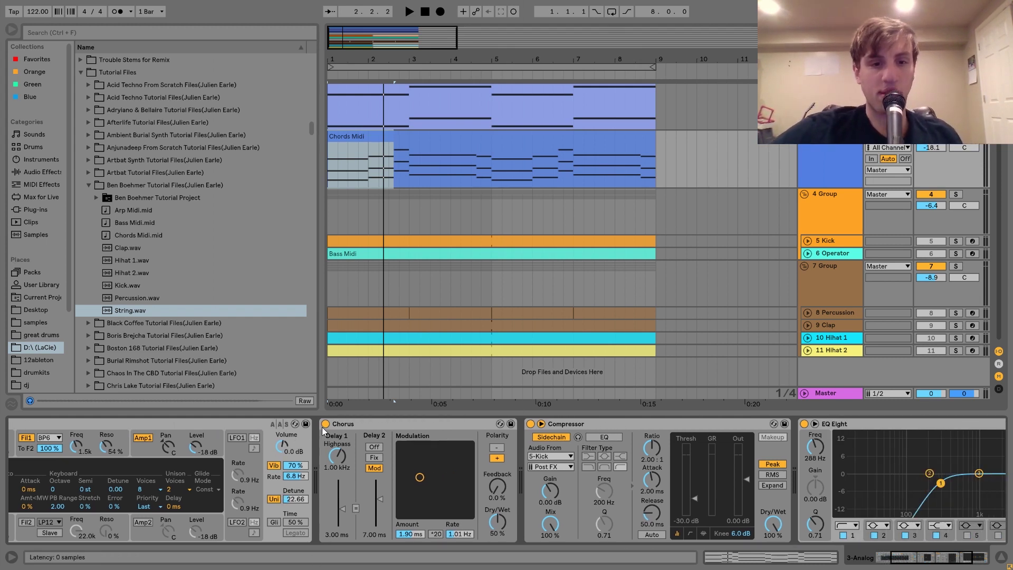
key("space")
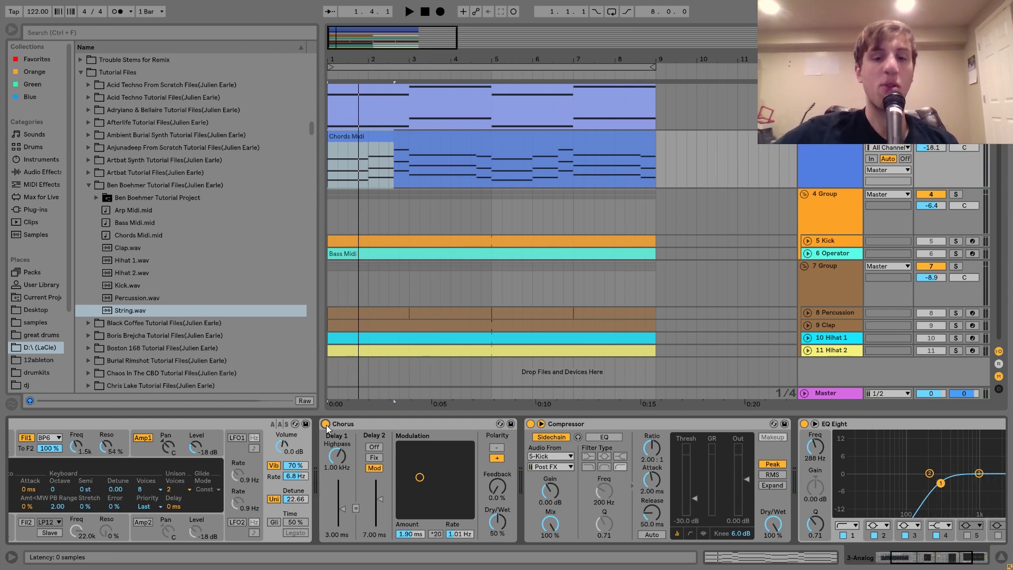
scroll(326, 426, "right", 5)
left_click(451, 424)
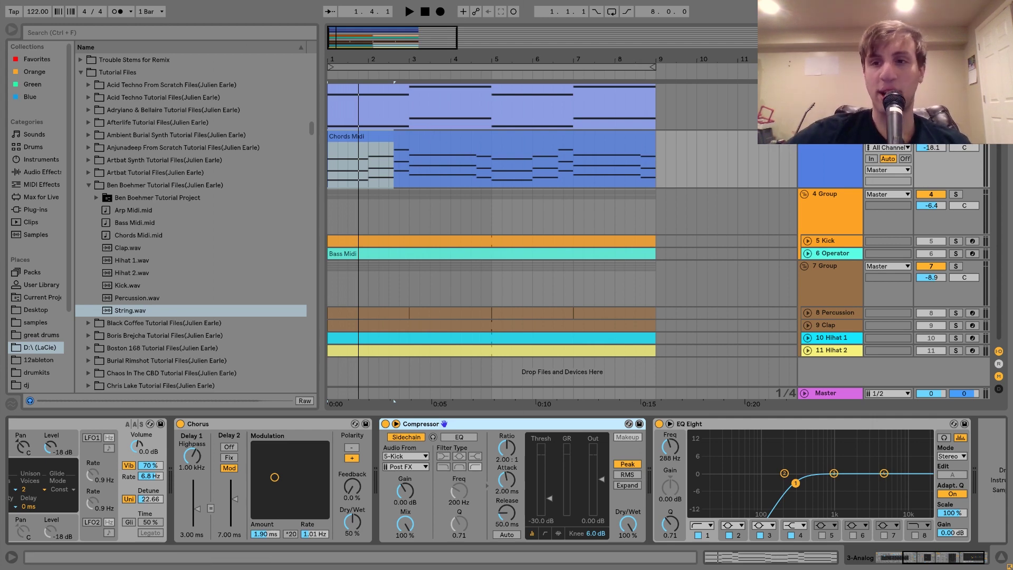
Step: Solo the Kick track, play it and examine the waveform of its sample
left_click(841, 244)
left_click(955, 241)
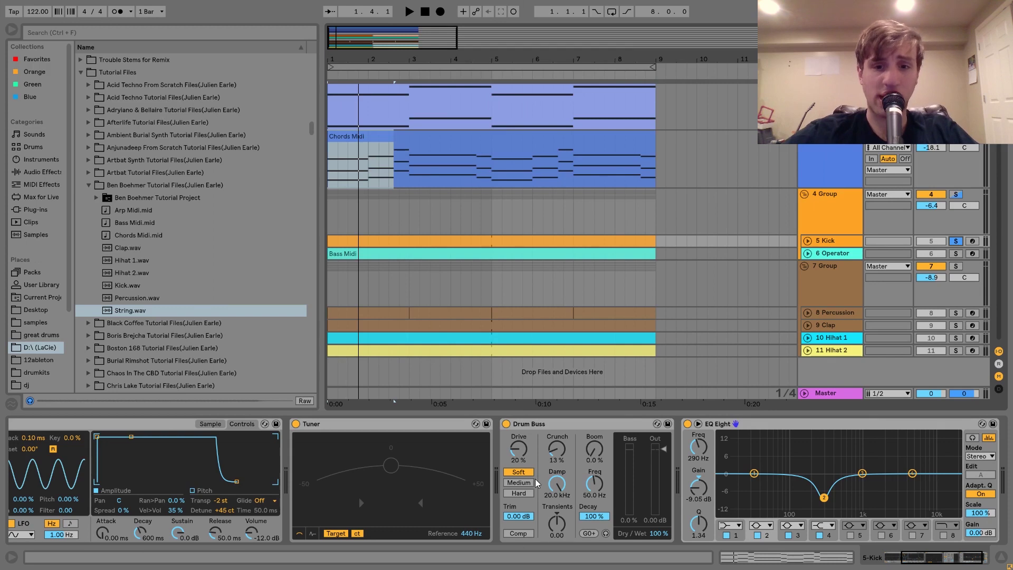
scroll(533, 479, "up", 5)
key("space")
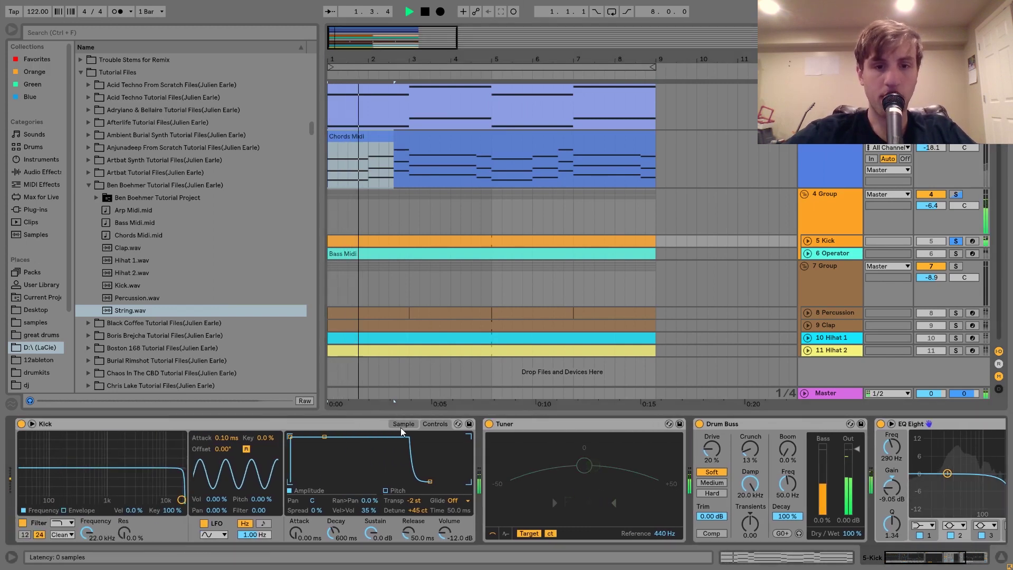
left_click(400, 427)
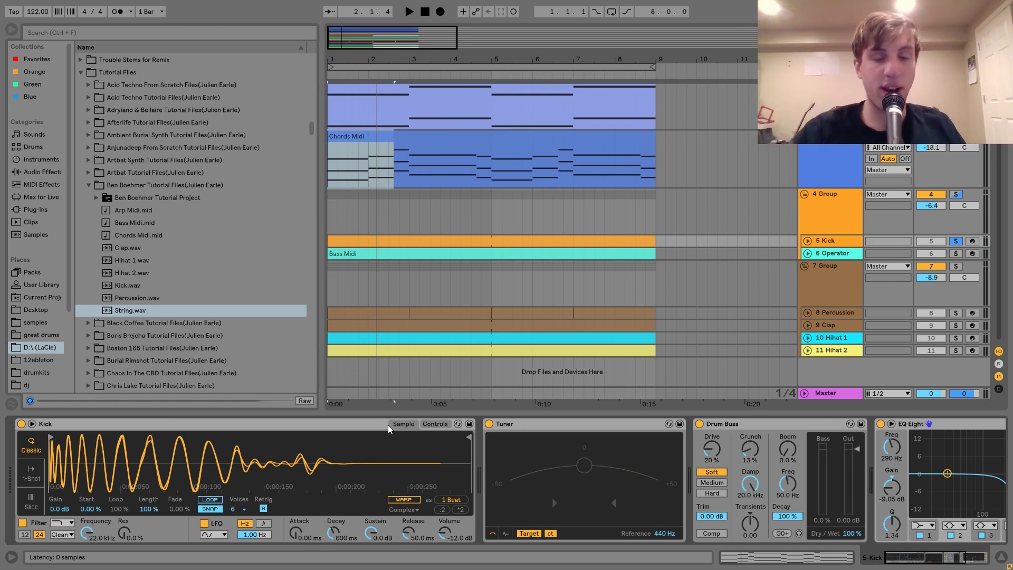
key("space")
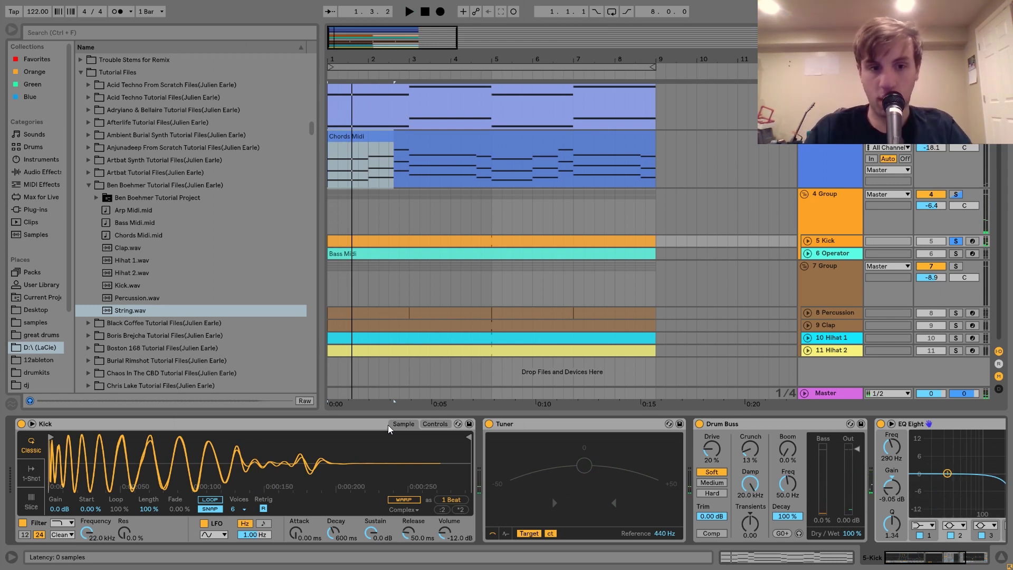
Step: Show the kick sampler's transpose and detune controls and play the kick to check its pitch in the Tuner
left_click(435, 424)
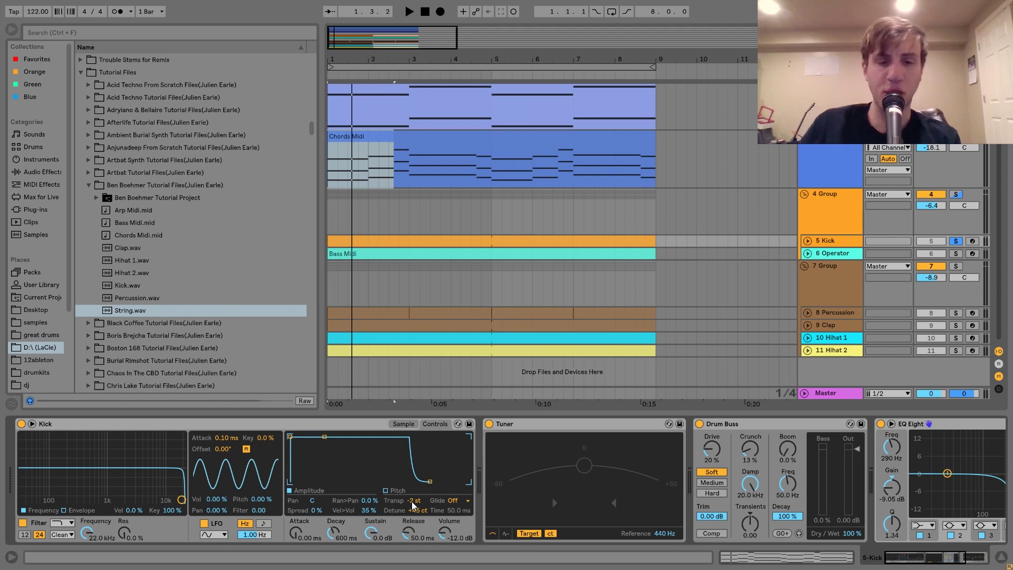
key("space")
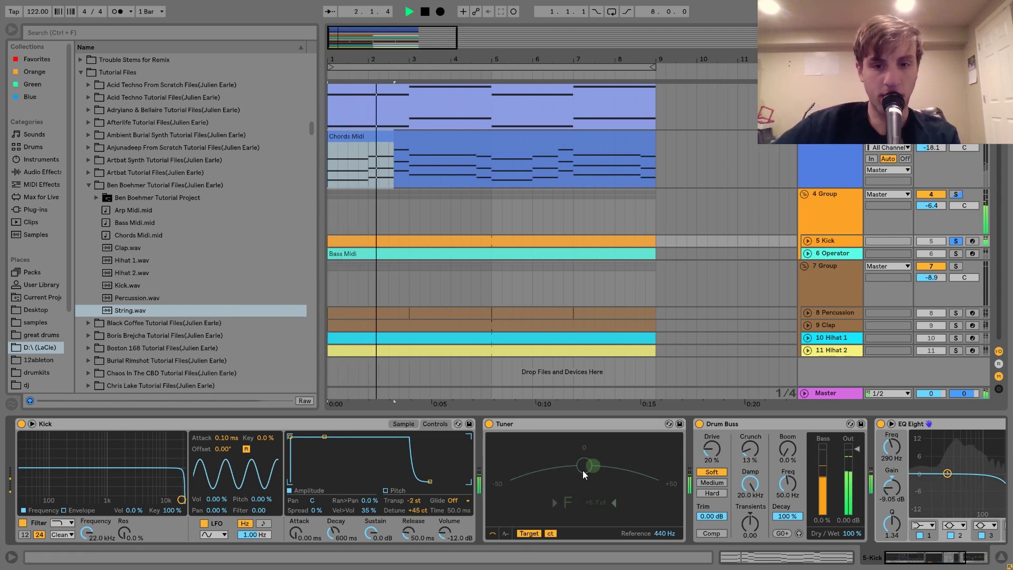
key("space")
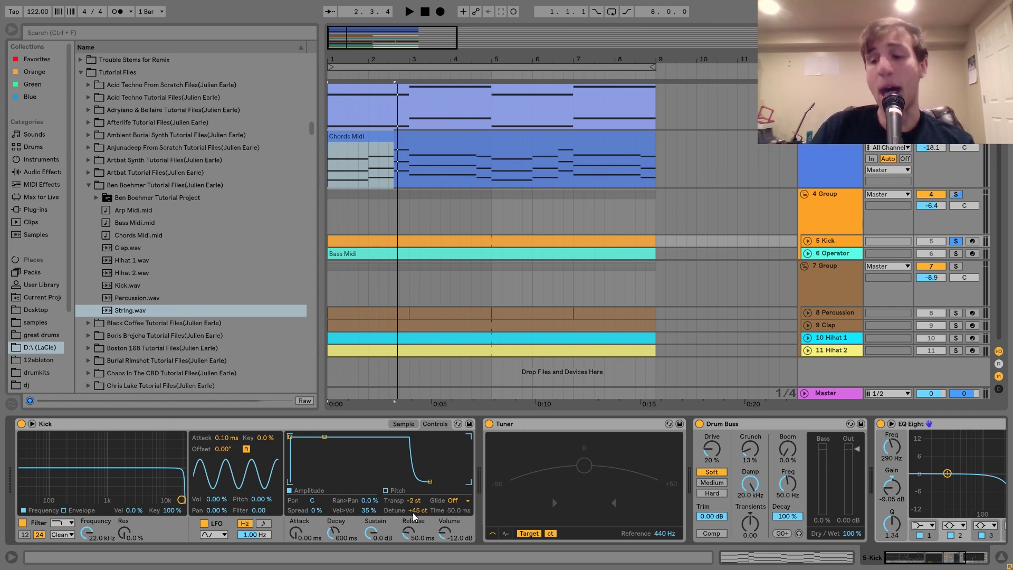
Step: Examine the kick's Drum Buss and play the kick with EQ Eight bypassed and switched back on
scroll(414, 515, "right", 5)
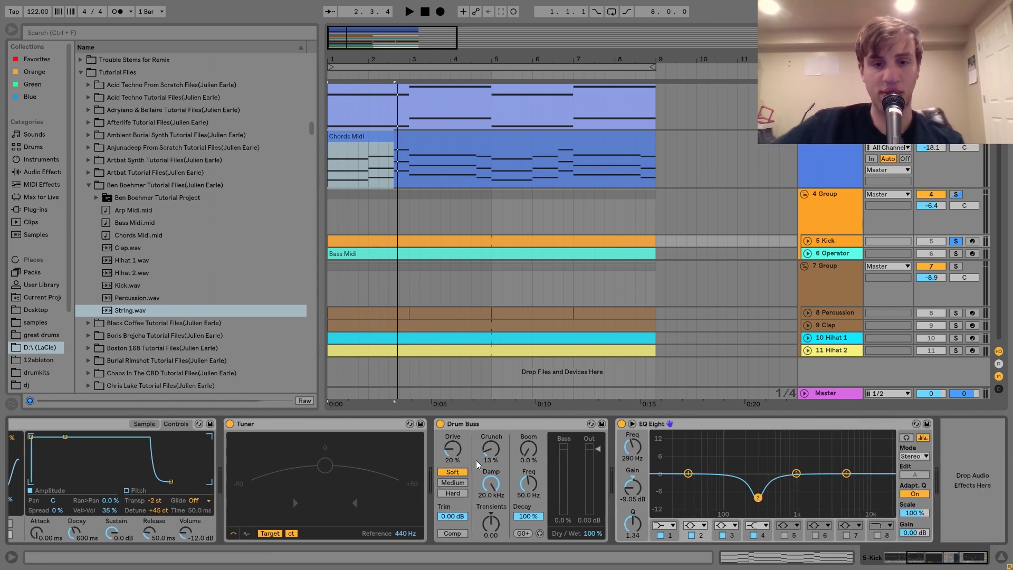
left_click(622, 425)
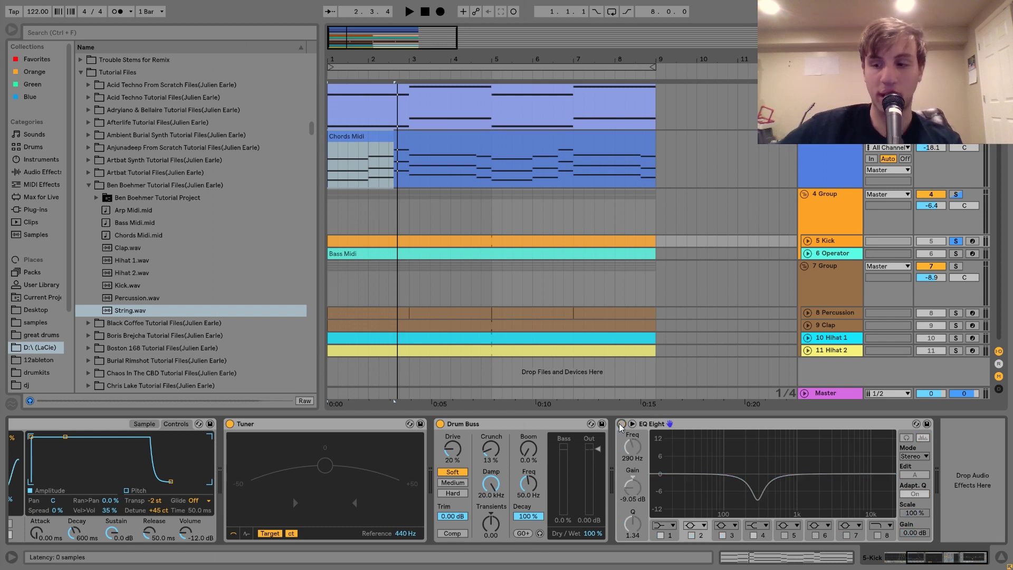
key("space")
left_click(622, 425)
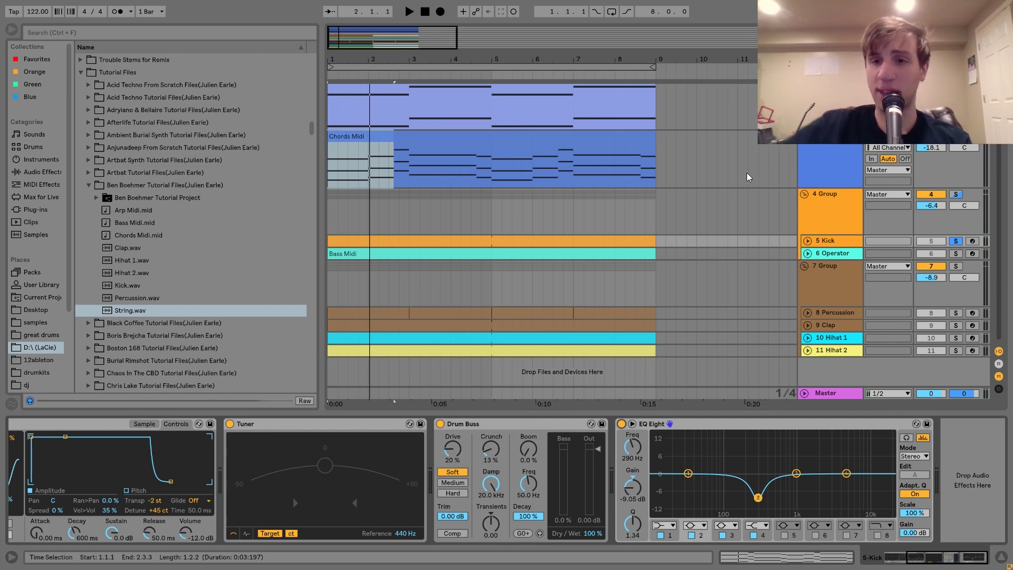
Step: Unfold the Operator bass track, solo it and play it
left_click(844, 255)
left_click(807, 254)
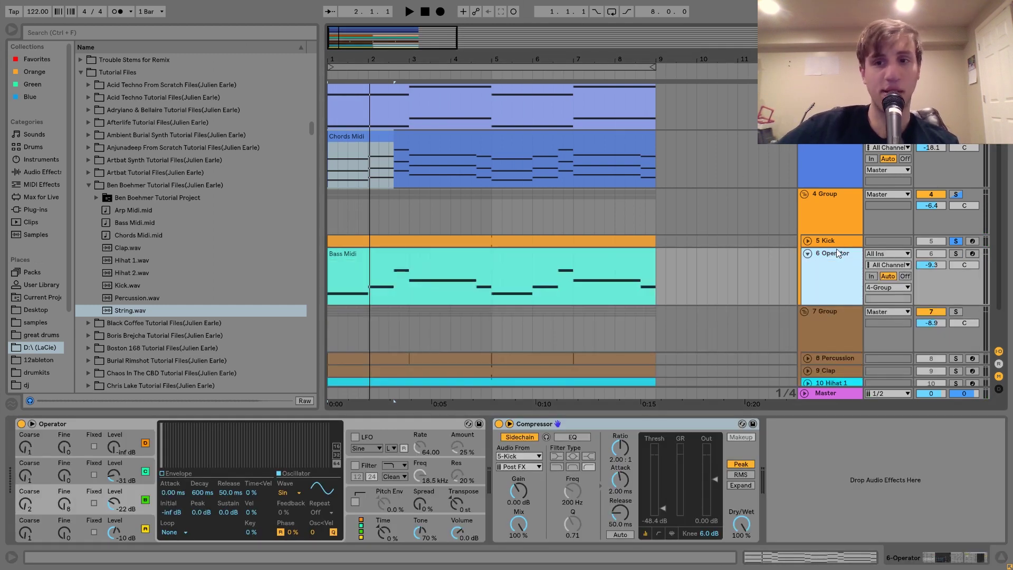
left_click(955, 254)
key("space")
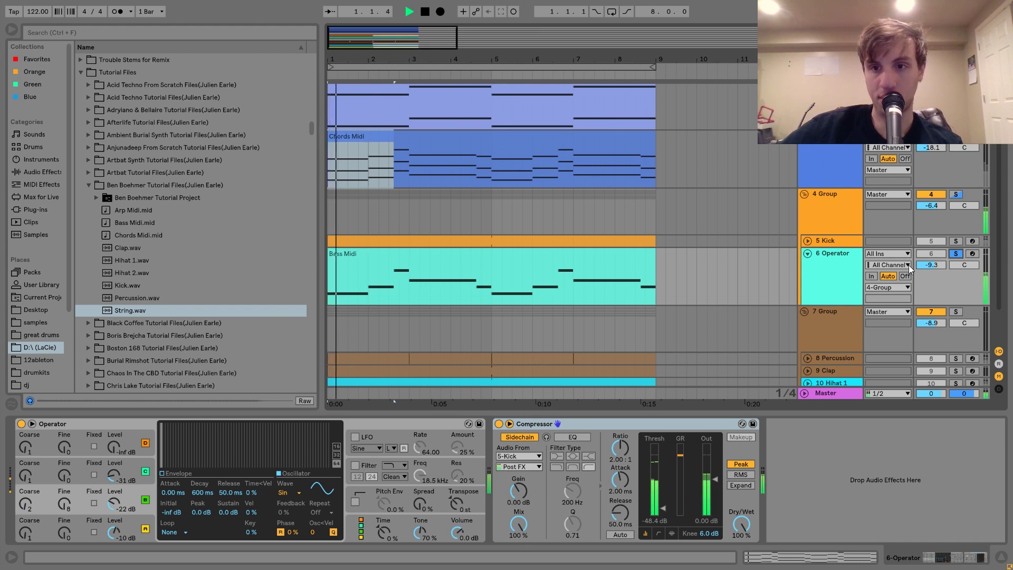
Step: Open the Bass Midi clip to examine the notes of the bass line
left_click(838, 266)
left_click(542, 260)
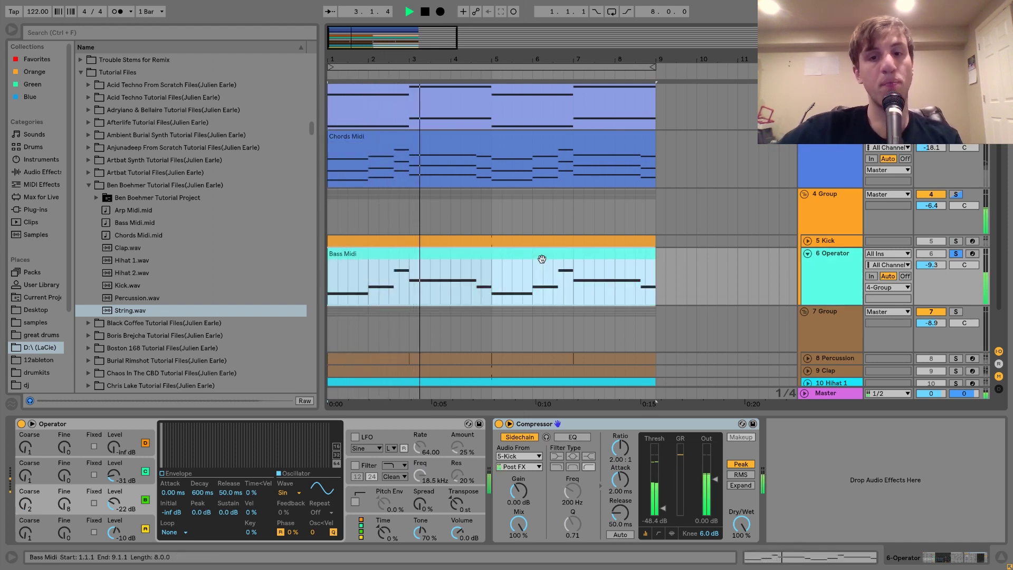
double_click(542, 259)
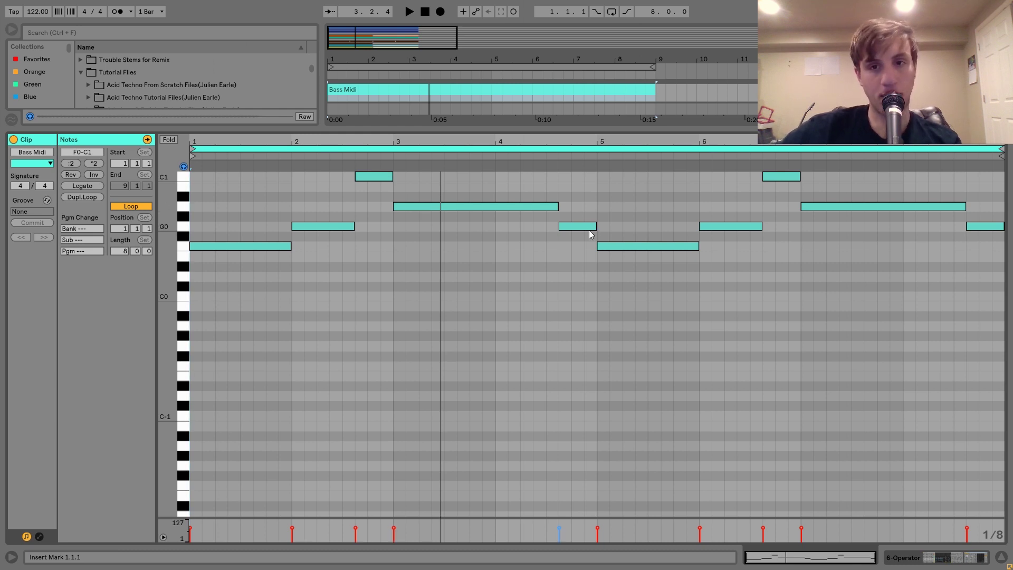
Step: Go back to the bass track's Operator device chain and play the bass sound
left_click(931, 564)
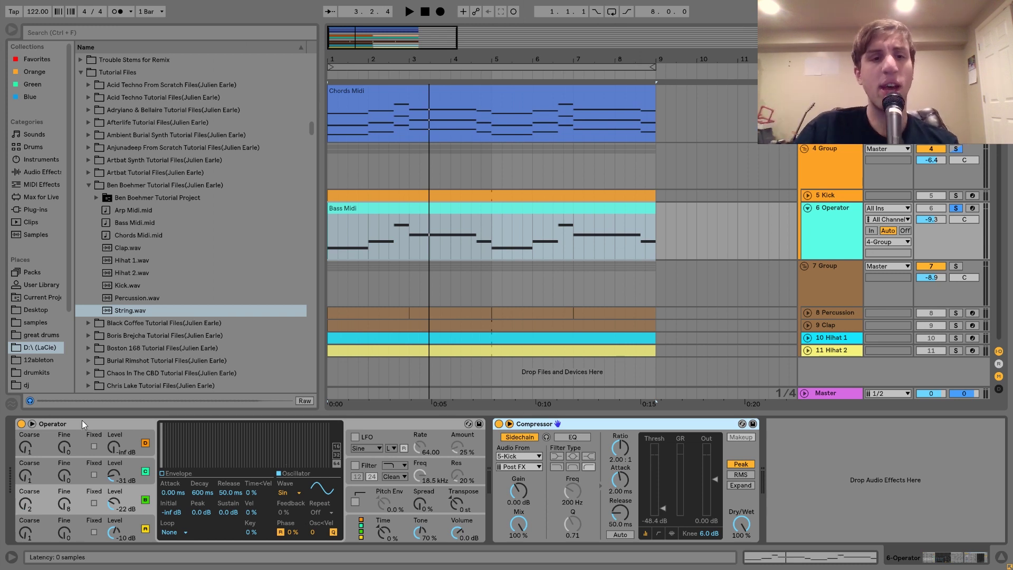
key("space")
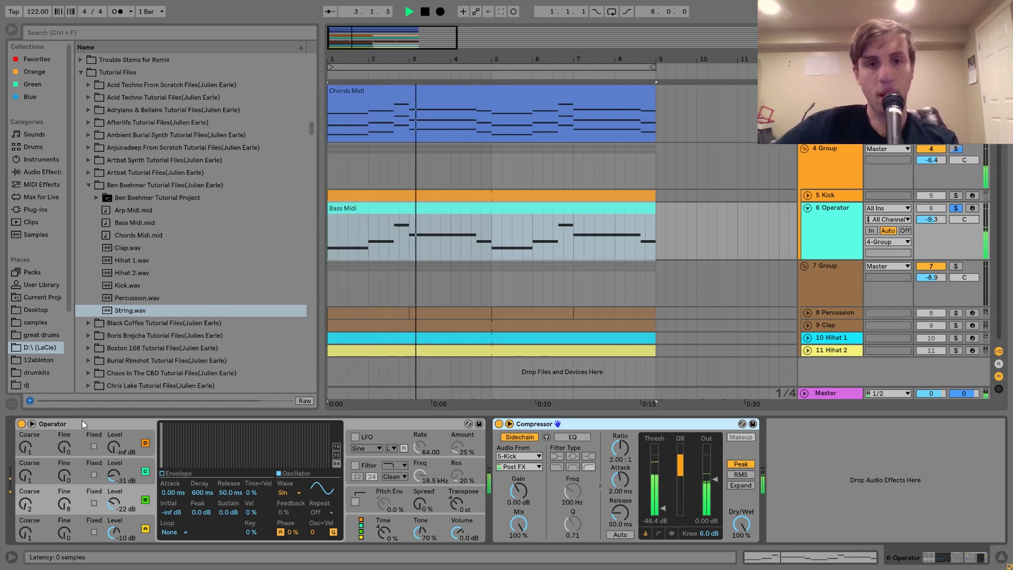
key("space")
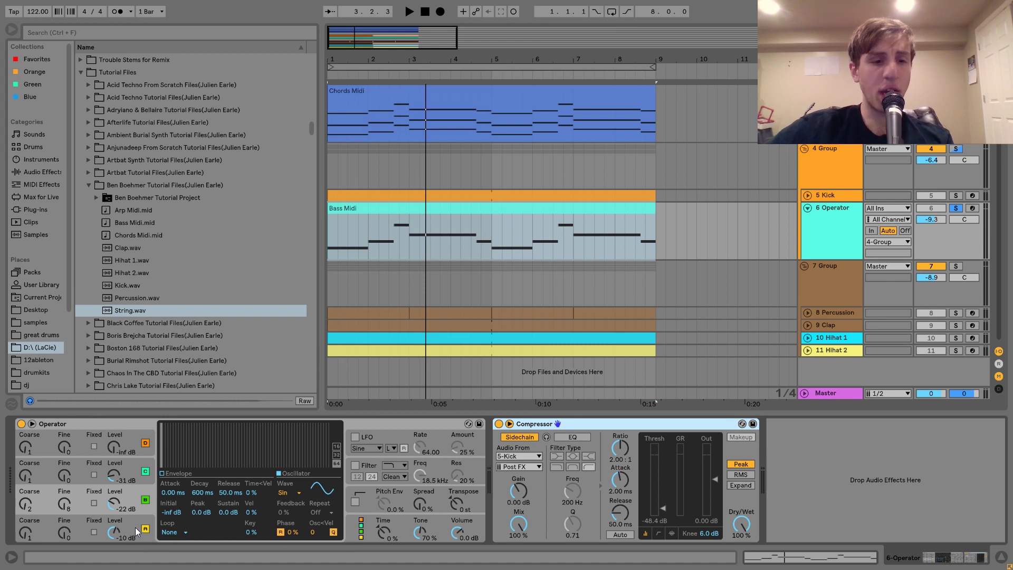
Step: Examine Operator's oscillators B and C, play the bass again, and show its Compressor sidechained to the kick
left_click(134, 502)
left_click(134, 469)
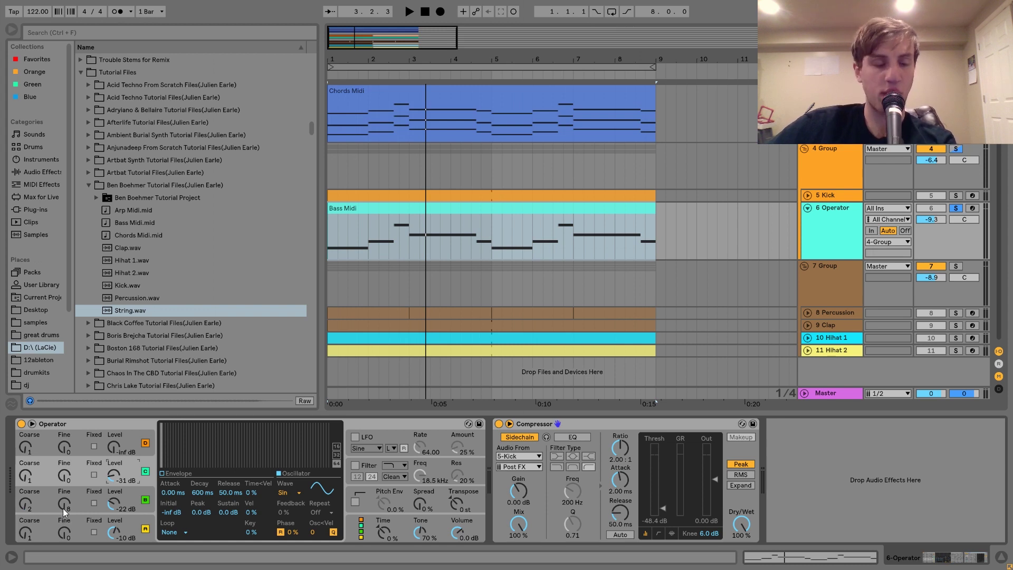
key("space")
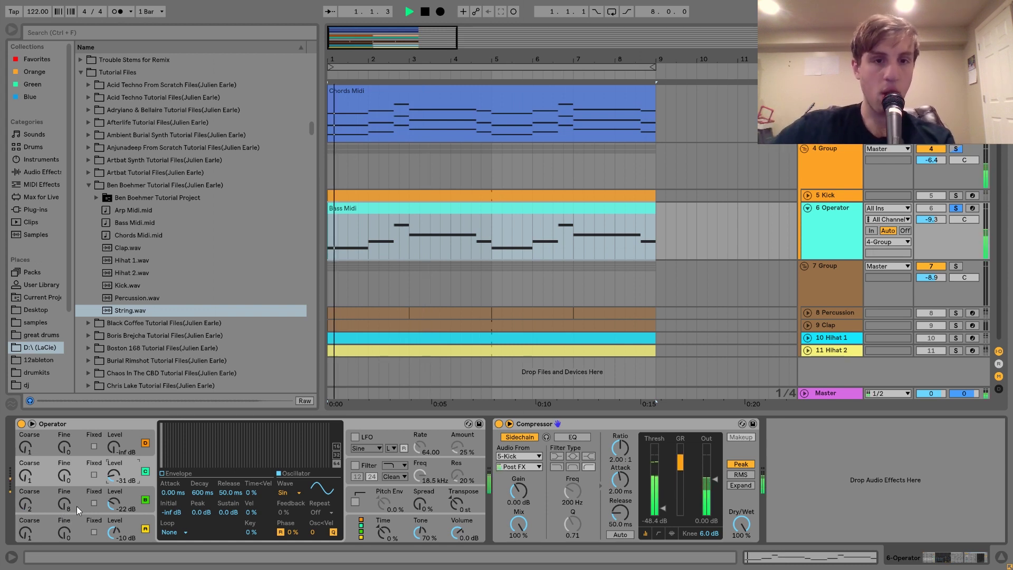
key("space")
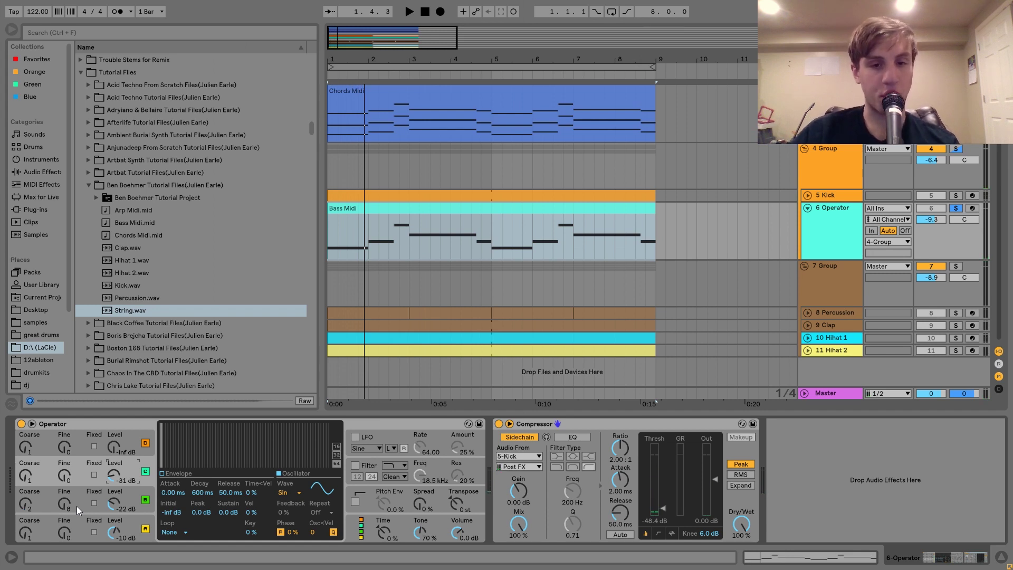
left_click(576, 422)
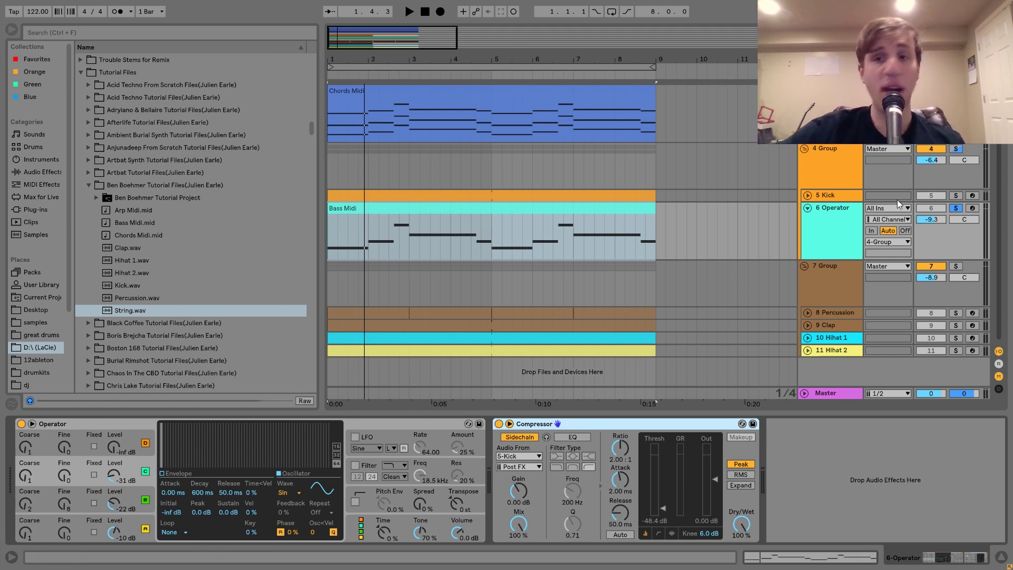
Step: Solo the kick and bass group and play it while examining the group's Drum Buss and EQ Eight
left_click(851, 174)
left_click(958, 149)
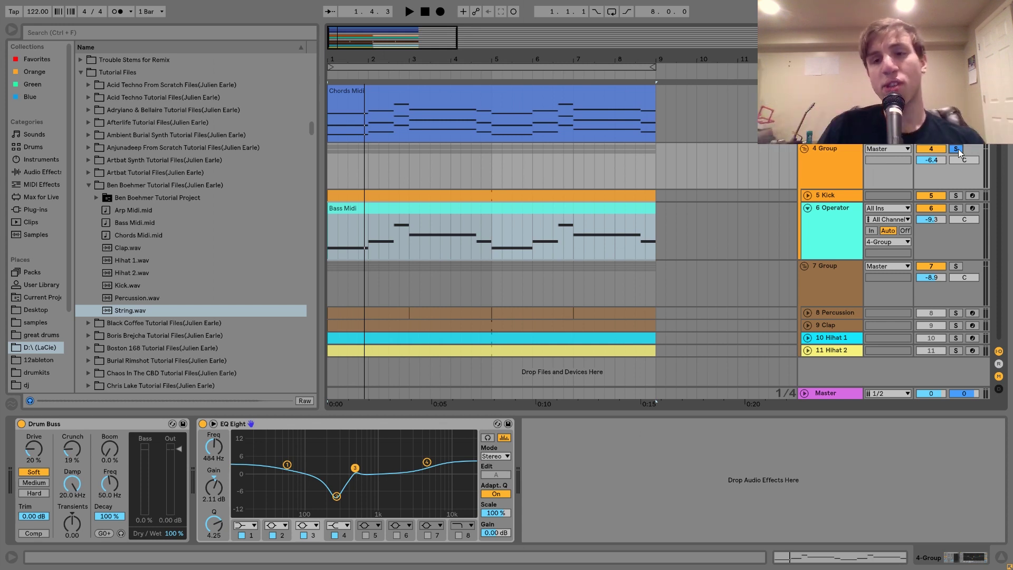
left_click(828, 159)
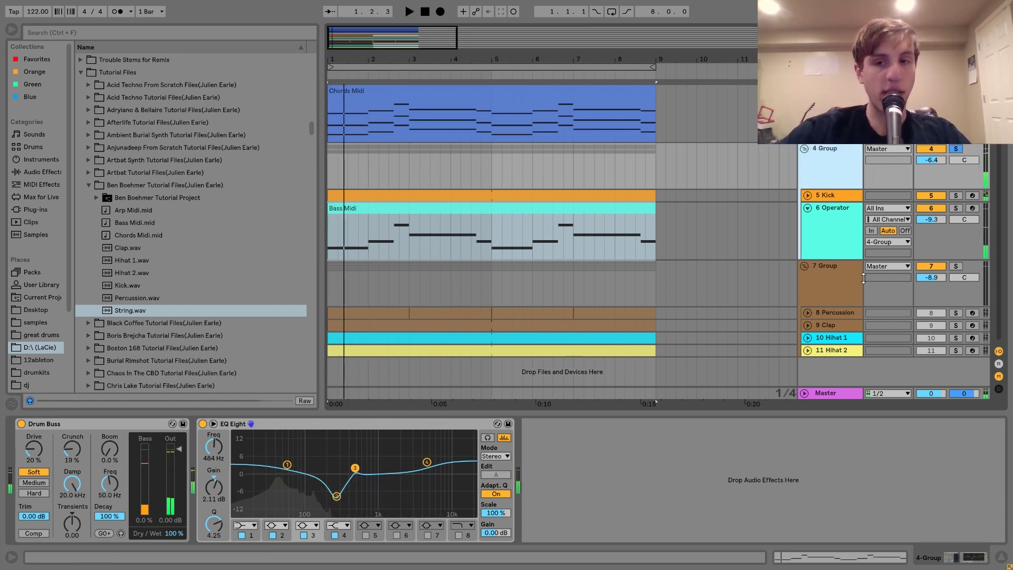
Step: Solo the percussion group (7 Group) and play it while viewing its Drum Buss and EQ Eight
left_click(944, 264)
left_click(955, 268)
key("space")
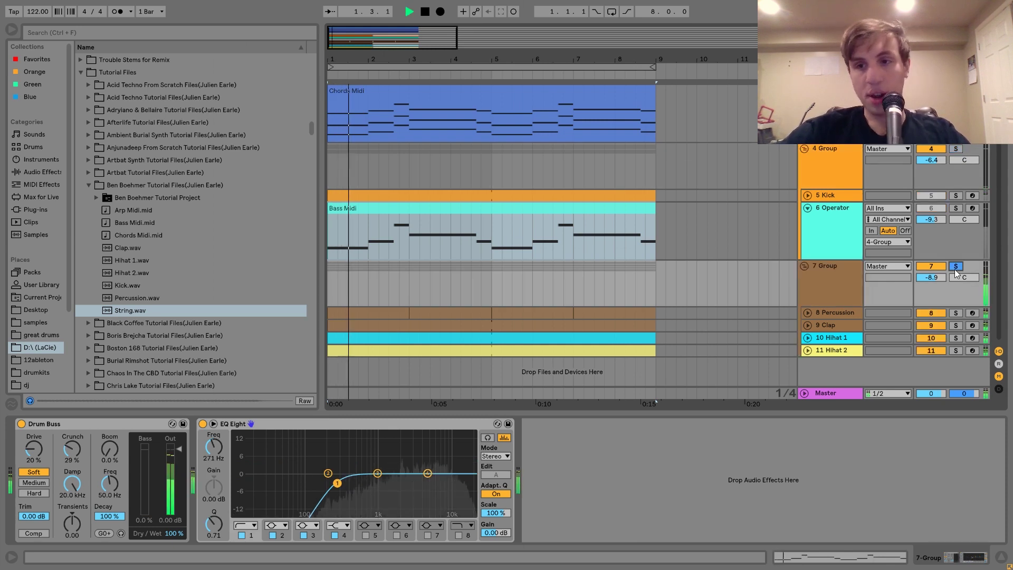
key("space")
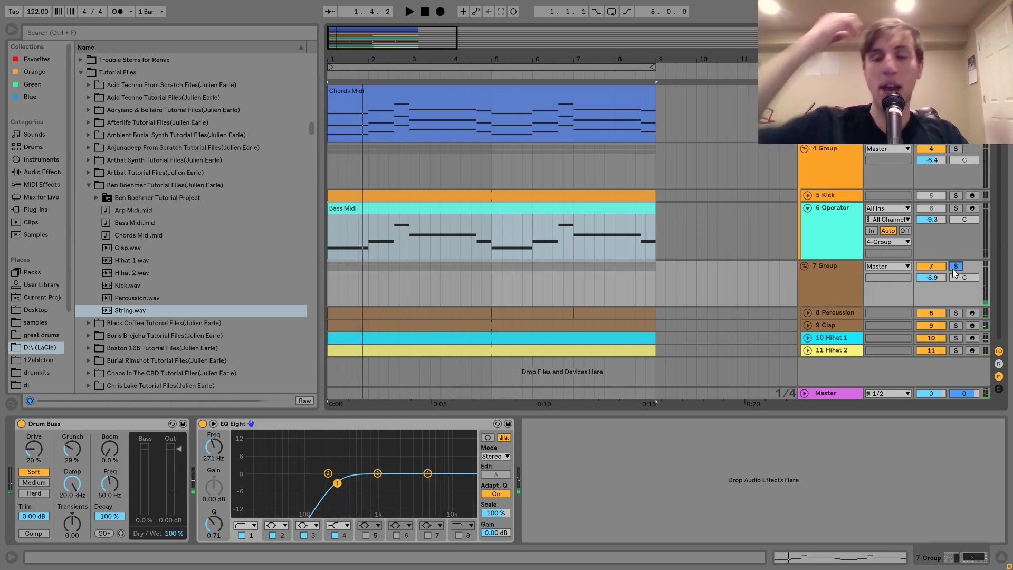
Step: Solo the kick and bass group, bypass its Drum Buss and EQ Eight, and re-enable each one during playback to compare the sound
left_click(841, 167)
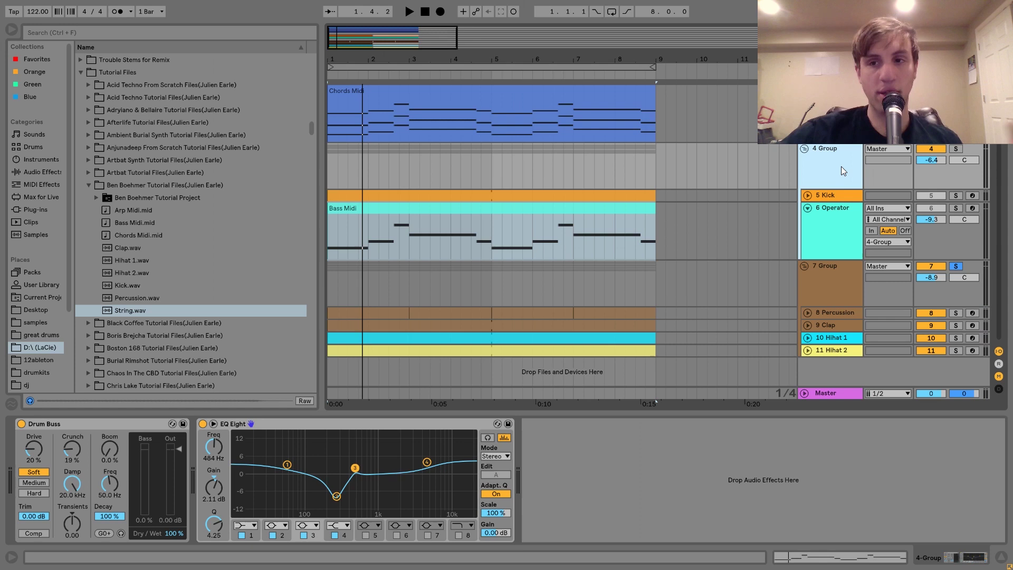
left_click(956, 148)
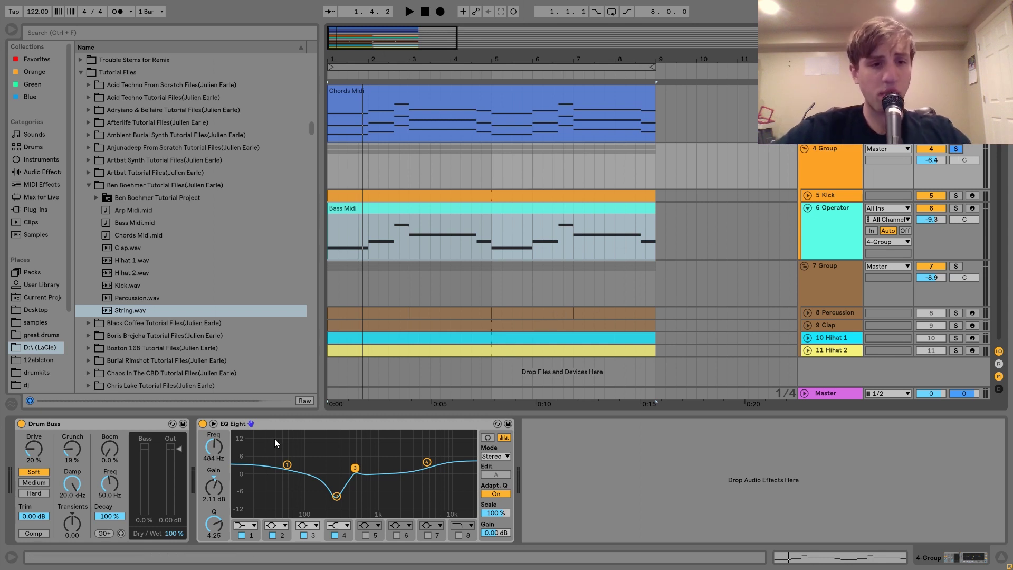
left_click(202, 424)
left_click(21, 425)
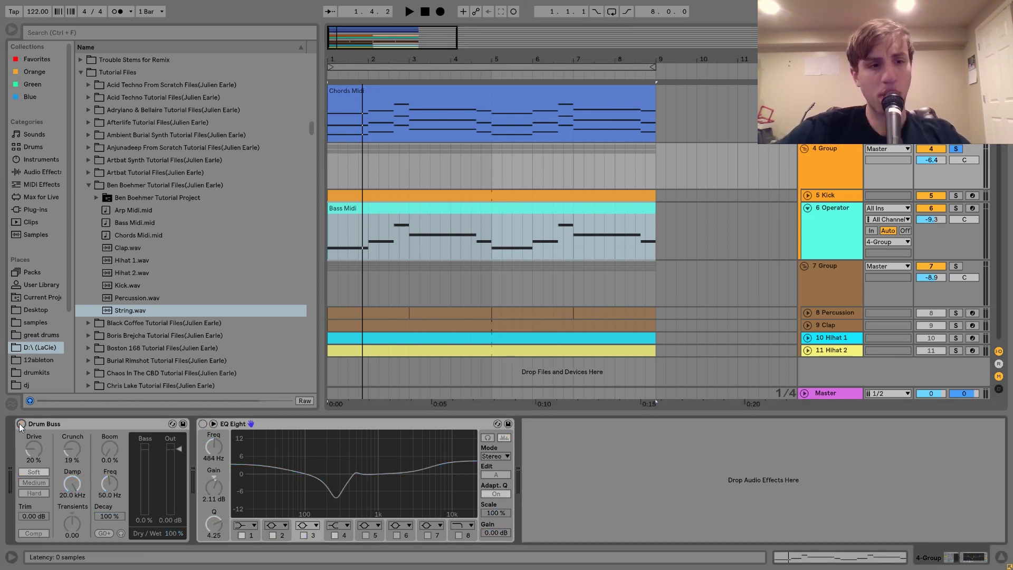
key("space")
left_click(22, 423)
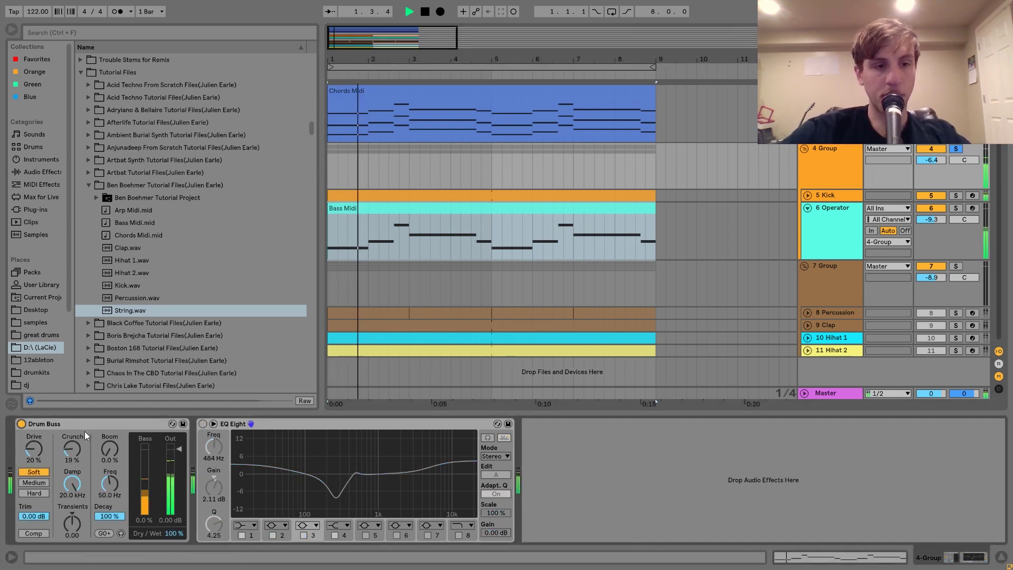
left_click(203, 424)
key("space")
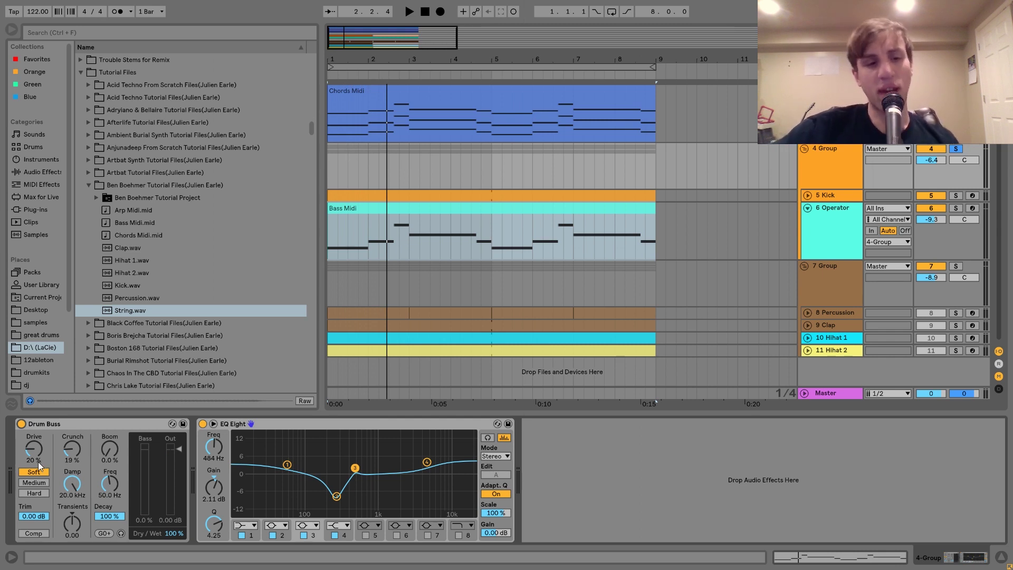
Step: Play the kick and bass group while comparing it with and without Drum Buss, and again with and without EQ Eight
key("space")
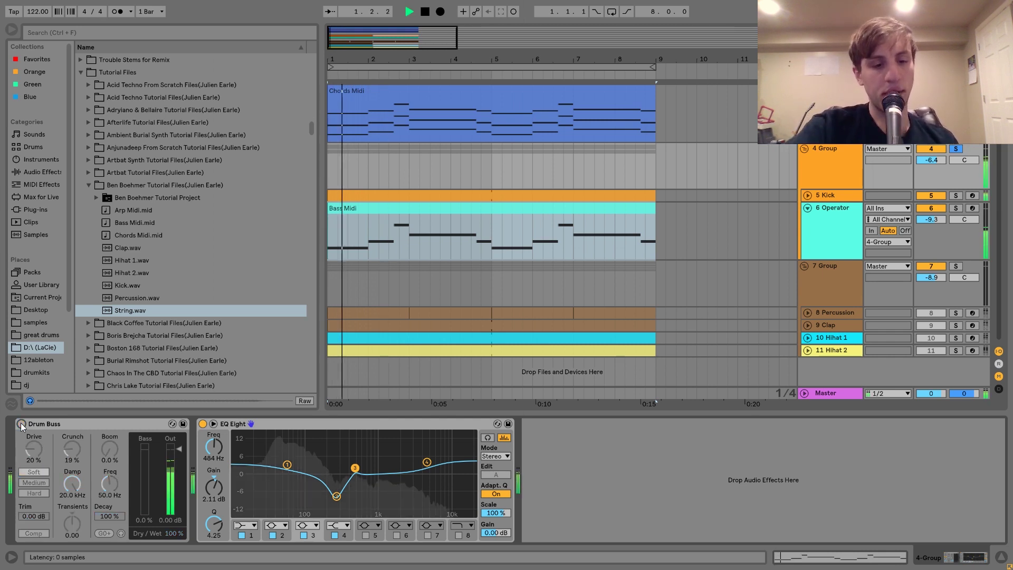
key("space")
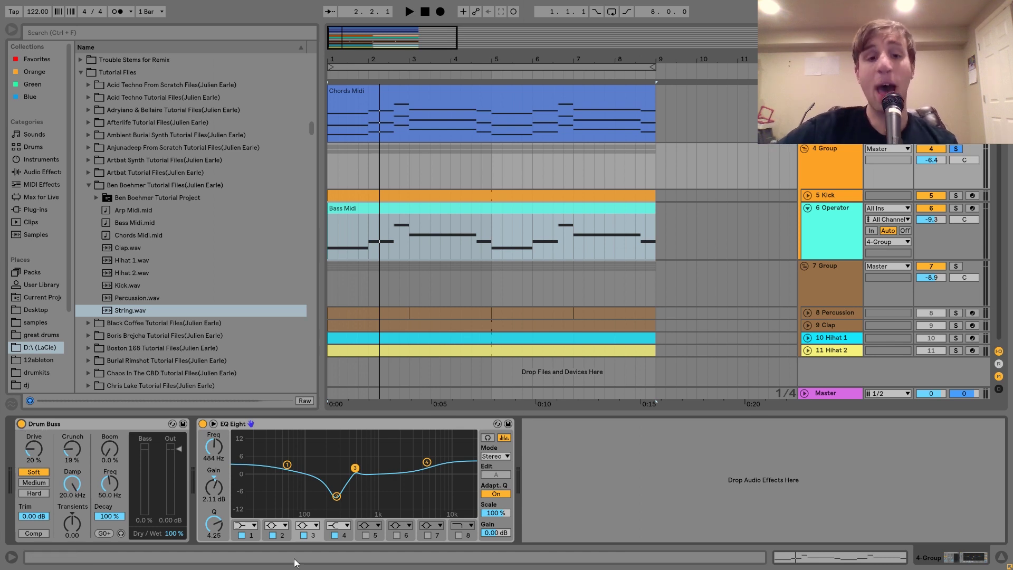
left_click(203, 424)
key("space")
left_click(203, 424)
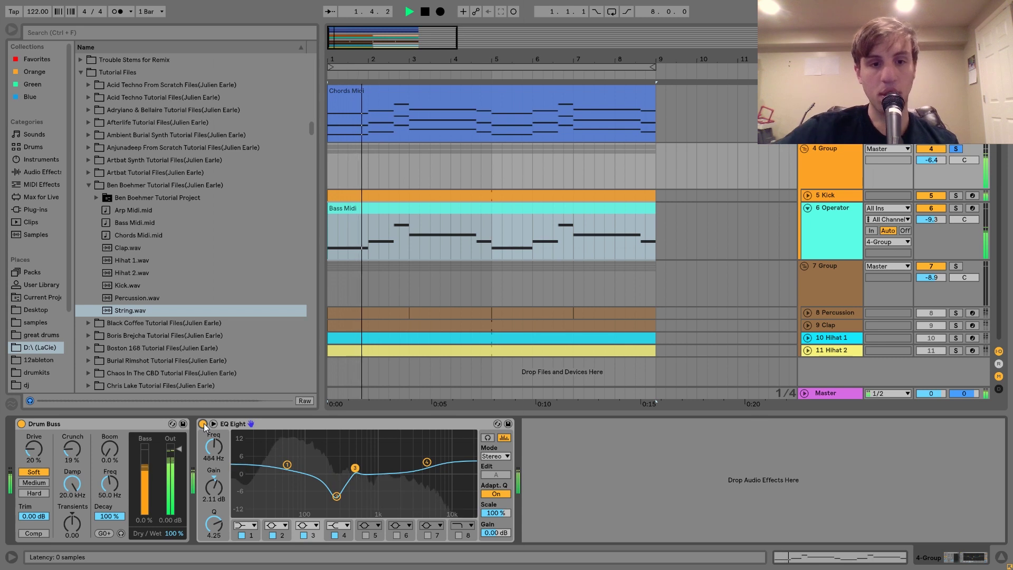
key("space")
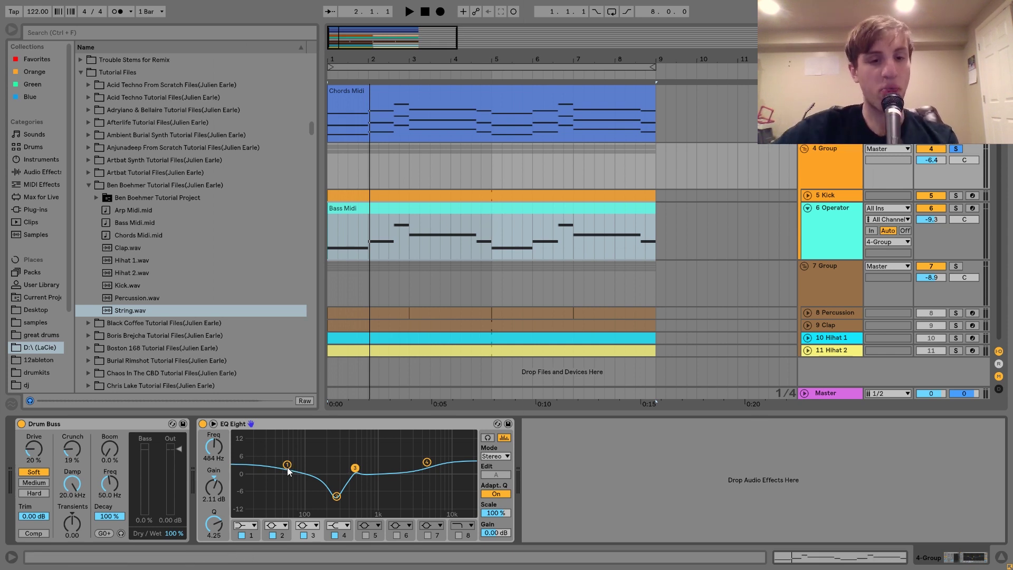
Step: Examine band 2 of the group's EQ Eight and play the group with the EQ switched off and on
left_click(336, 497)
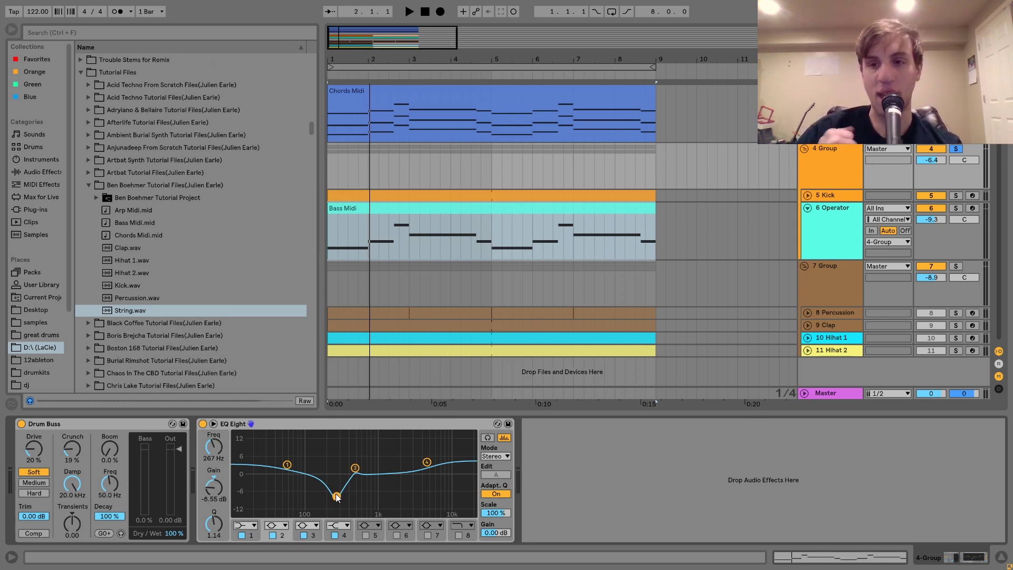
key("space")
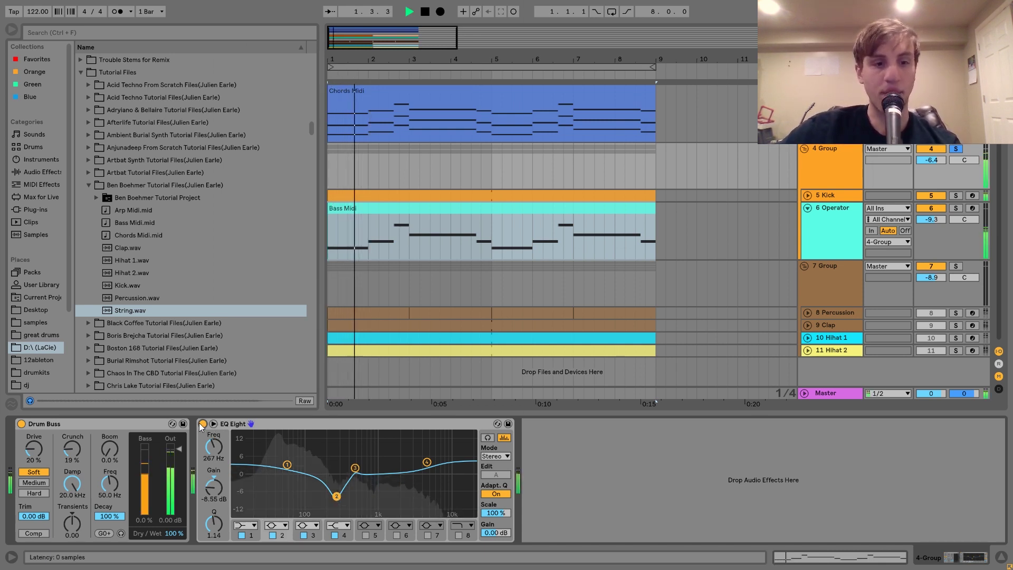
left_click(201, 424)
left_click(201, 424)
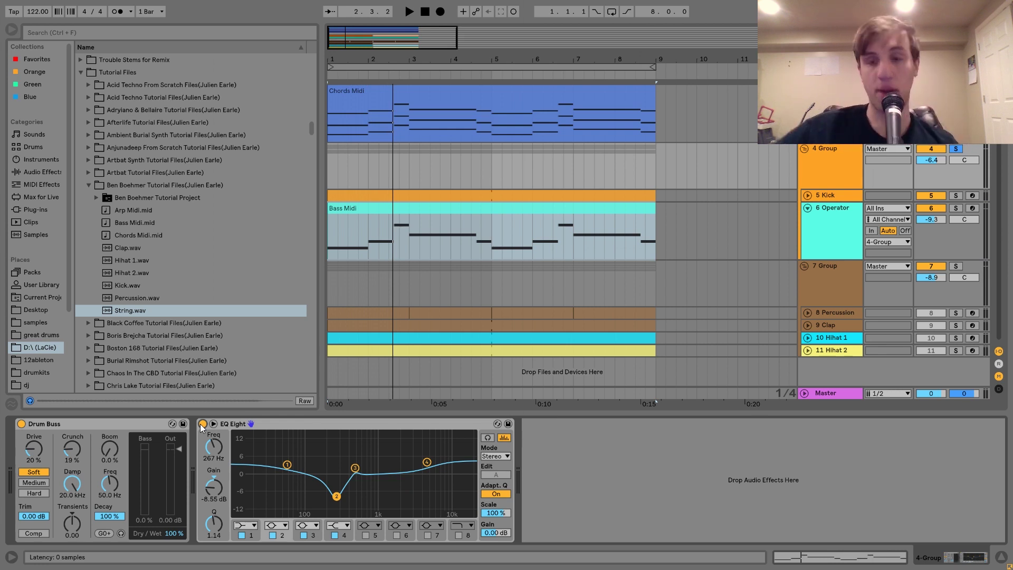
Step: Unfold the Percussion track, solo it, and play its pattern
left_click(840, 311)
left_click(807, 312)
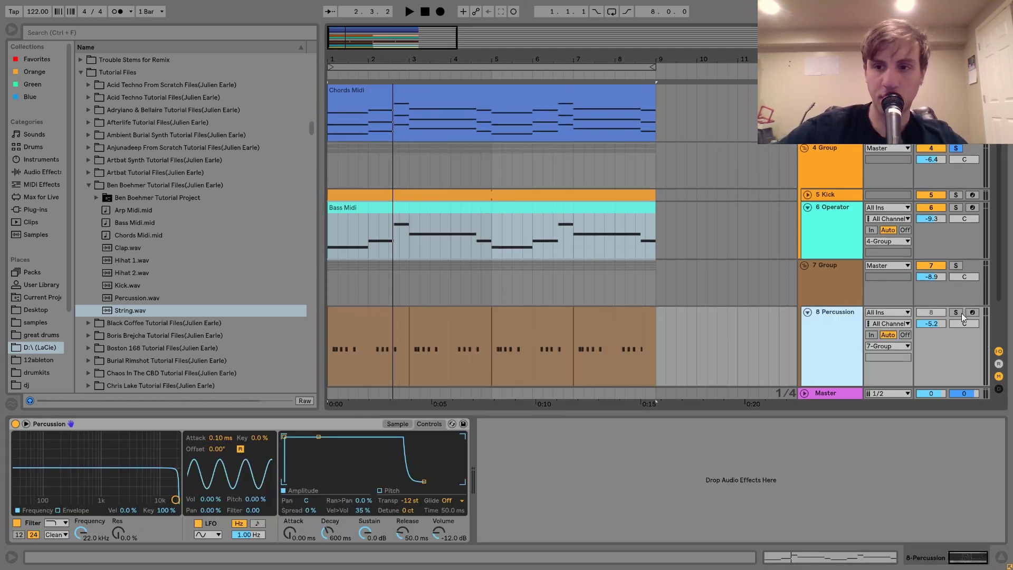
left_click(956, 313)
key("space")
scroll(960, 312, "down", 3)
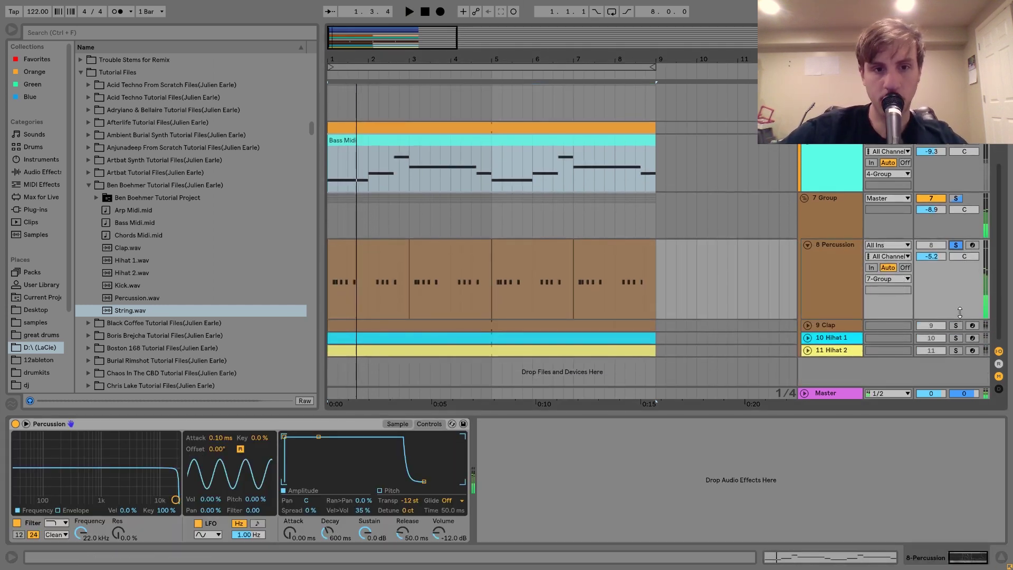
key("space")
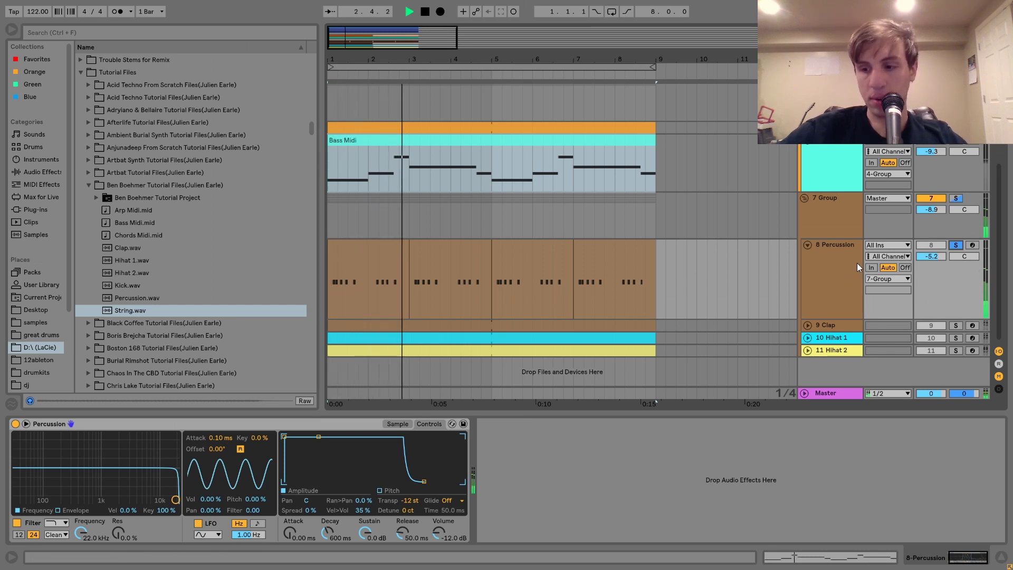
key("space")
Step: Unsolo the Percussion track and play it together with the rest of the tracks
left_click(954, 245)
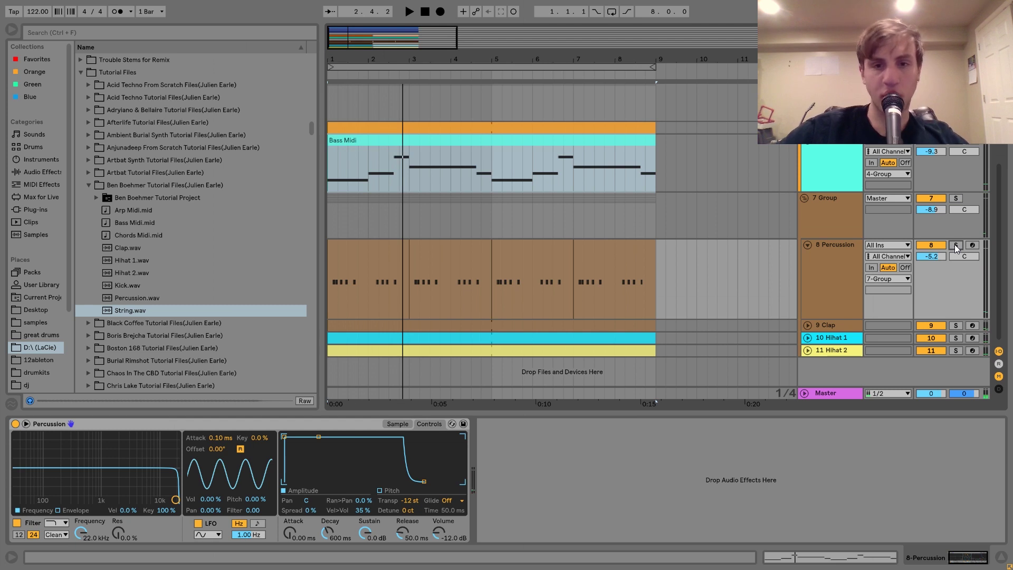
key("space")
left_click(835, 268)
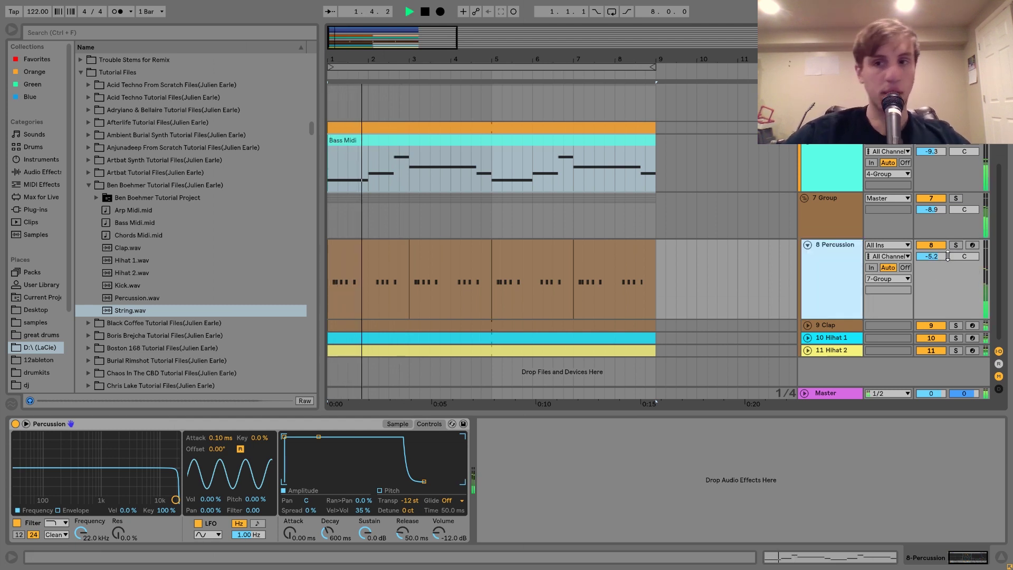
key("space")
key("space")
key("space")
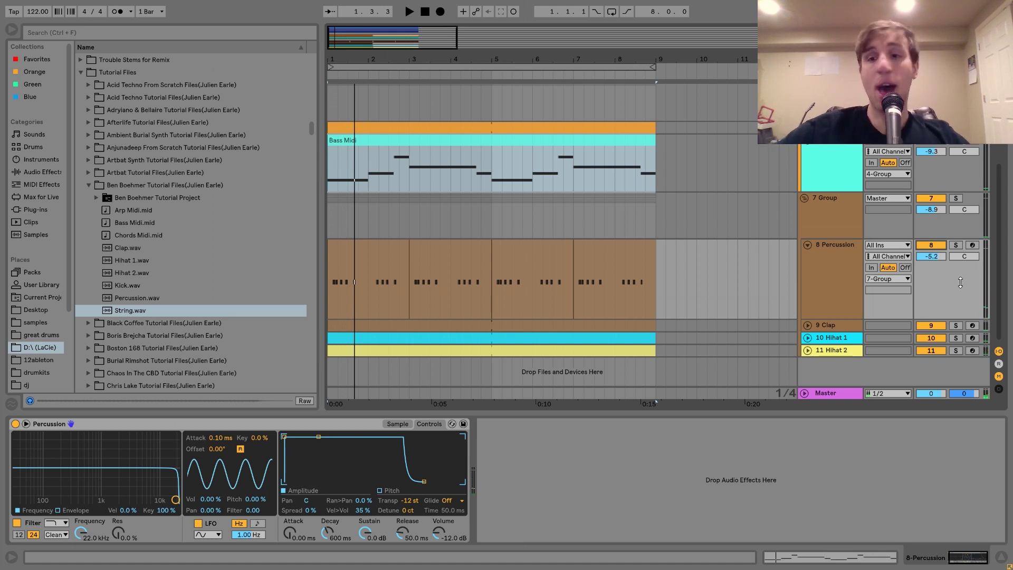
Step: Solo and unfold the Clap track, and play its pattern
left_click(956, 327)
left_click(831, 326)
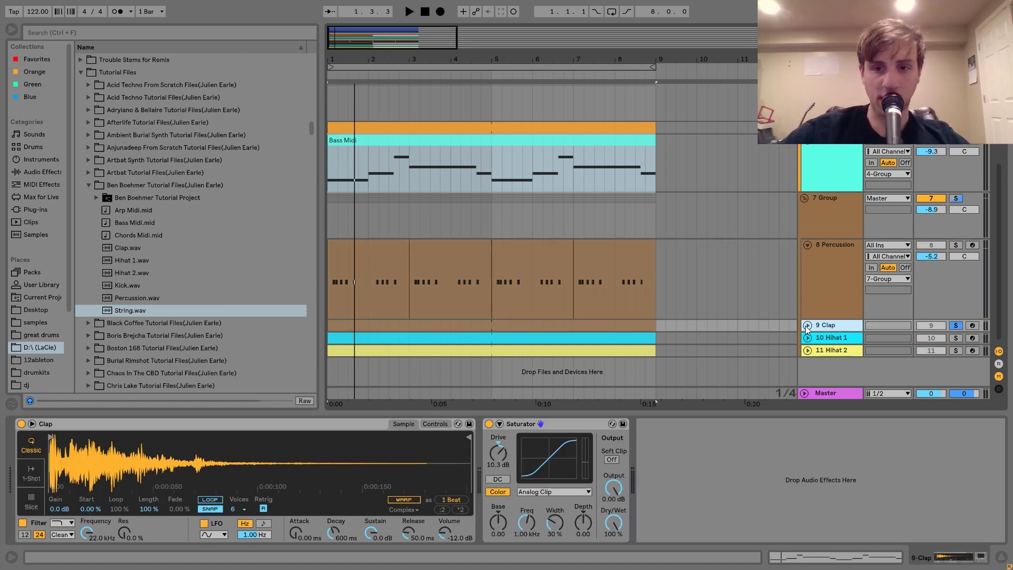
left_click(808, 325)
key("space")
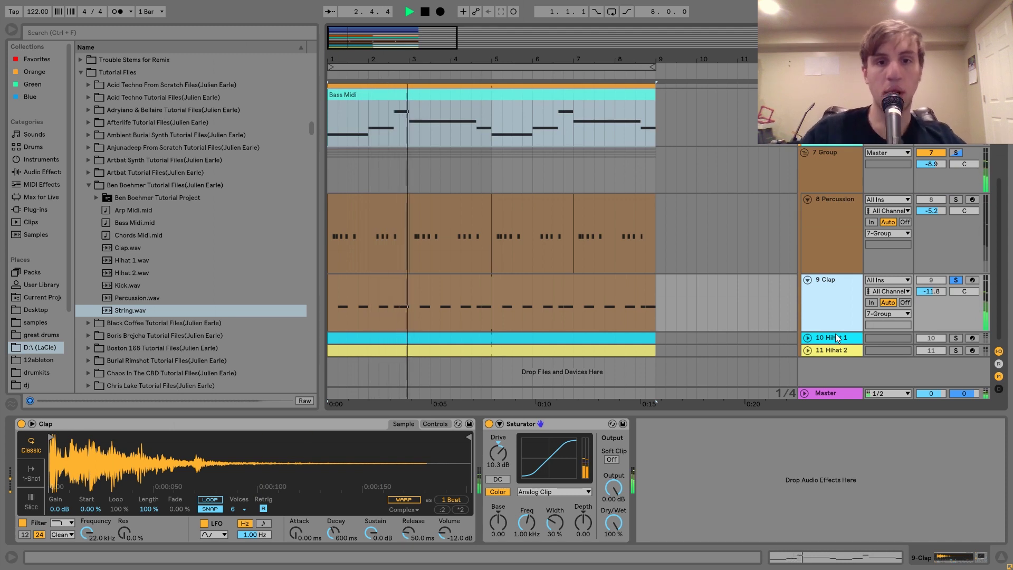
key("space")
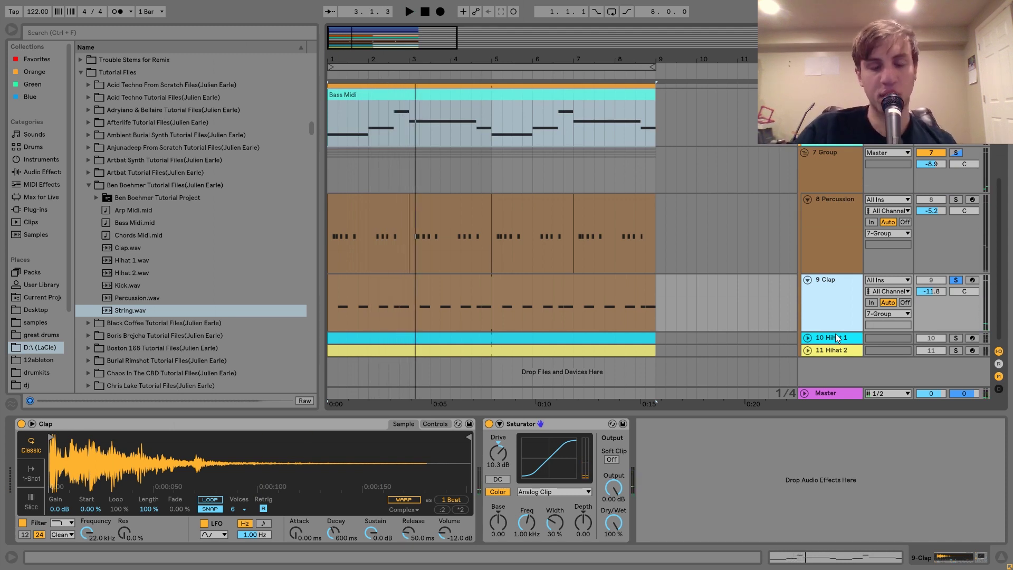
Step: Play the clap with its Saturator bypassed and re-enabled to compare the sound
key("space")
left_click(490, 424)
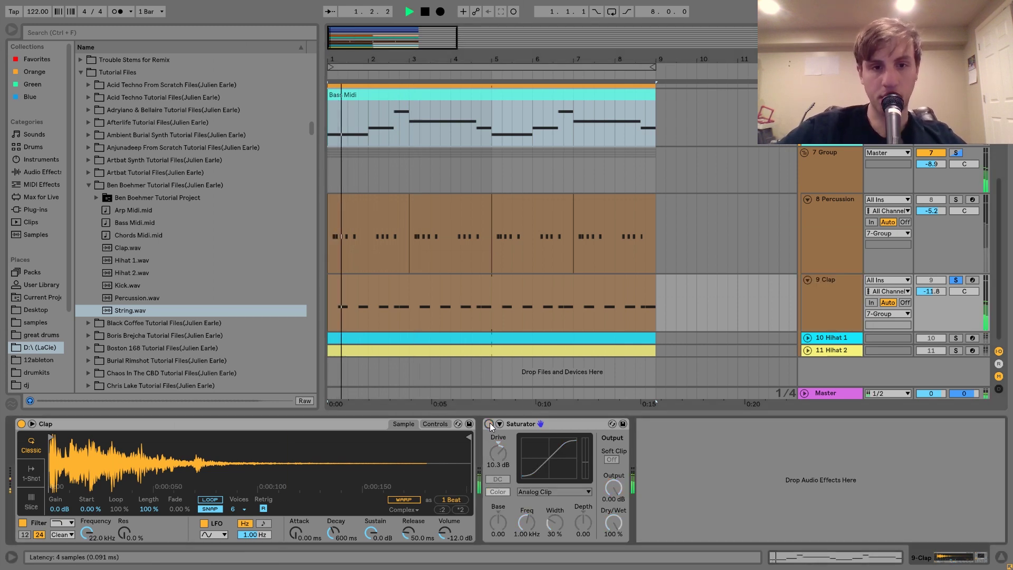
left_click(490, 424)
key("space")
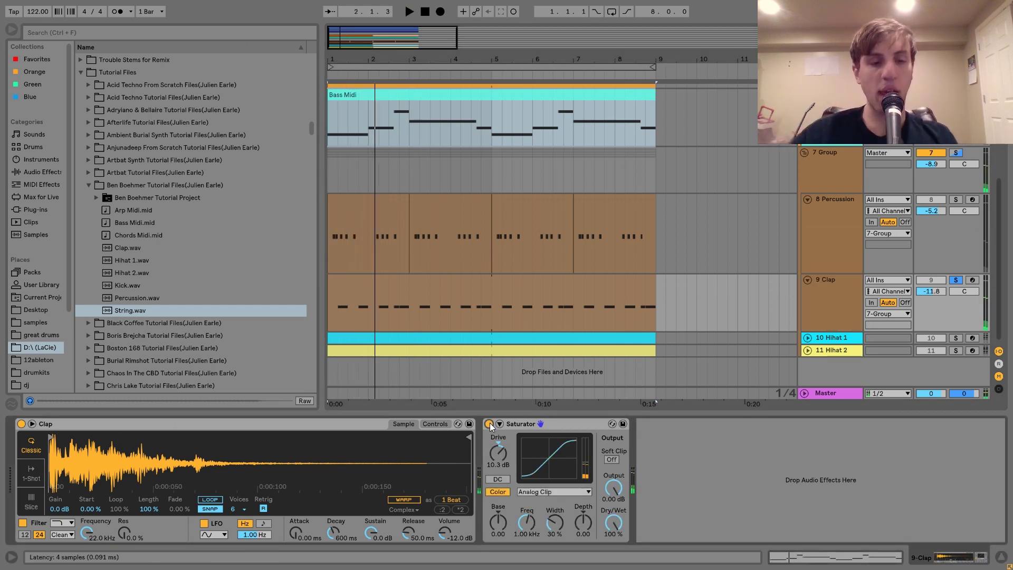
Step: Play the clap from 2.3.1, and unsolo it to hear it with all the other tracks
left_click(388, 321)
key("space")
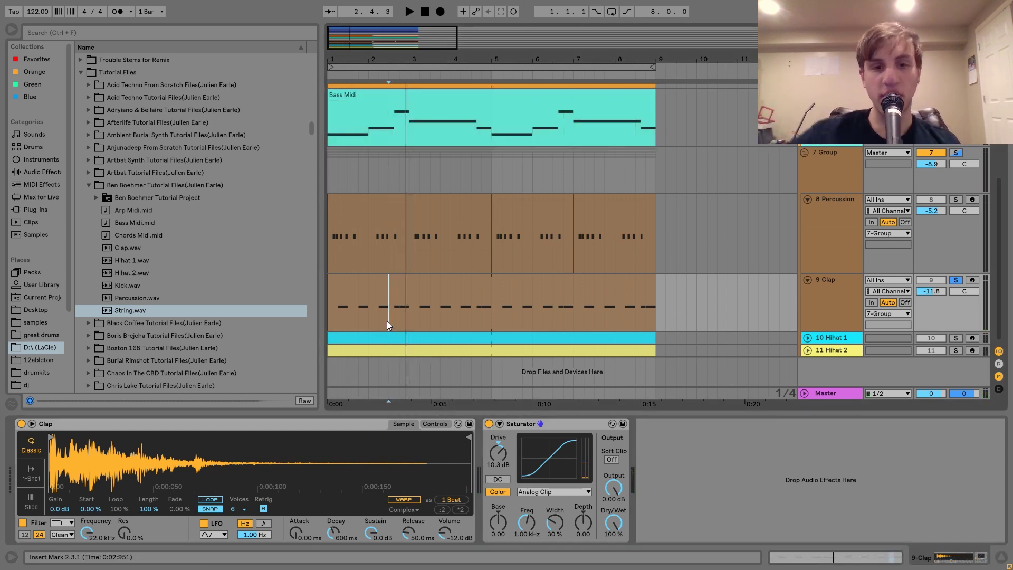
left_click(955, 279)
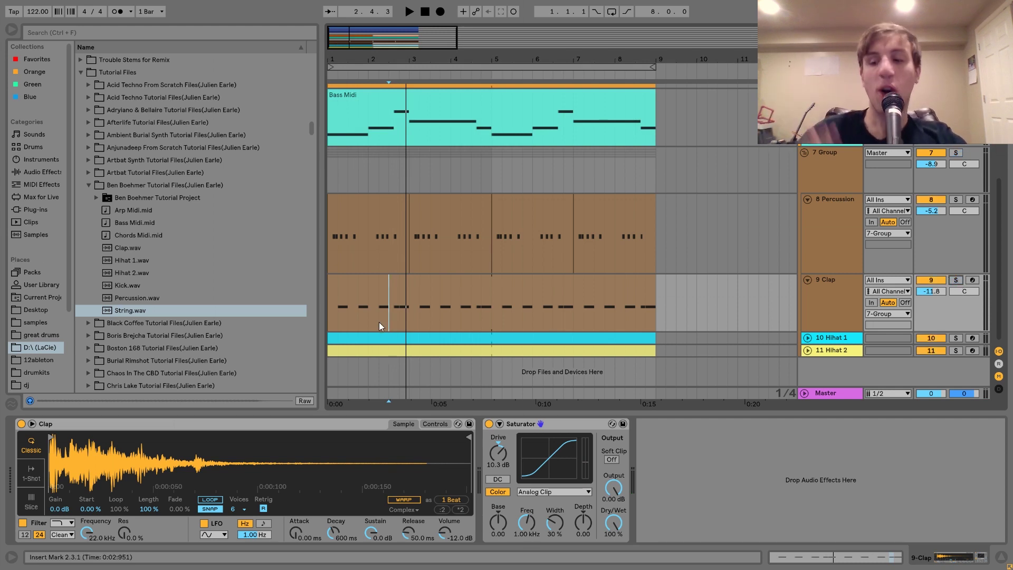
key("space")
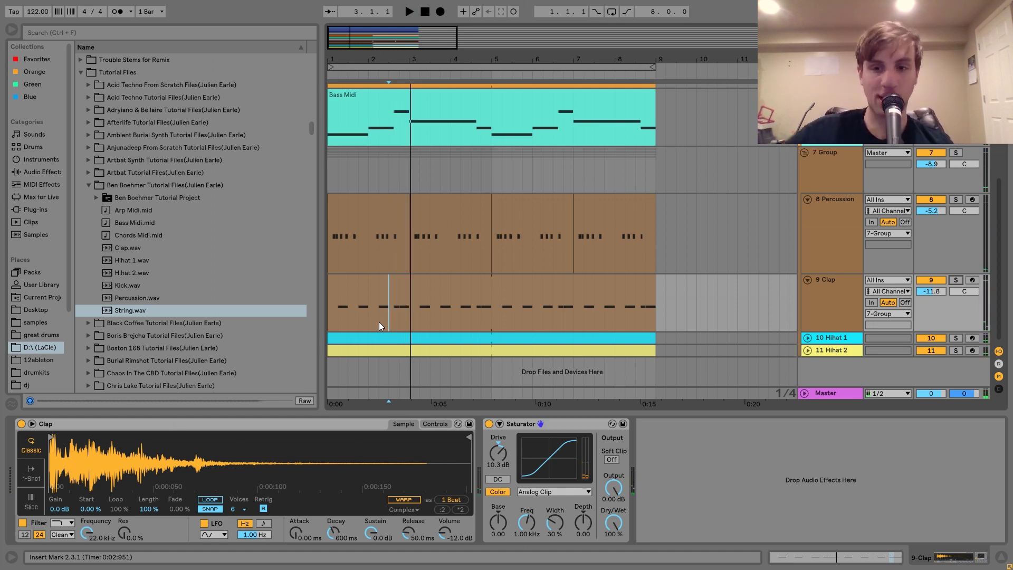
Step: Unfold the Hihat 1 and Hihat 2 tracks, solo both, and play them together
left_click(828, 339)
left_click(808, 338)
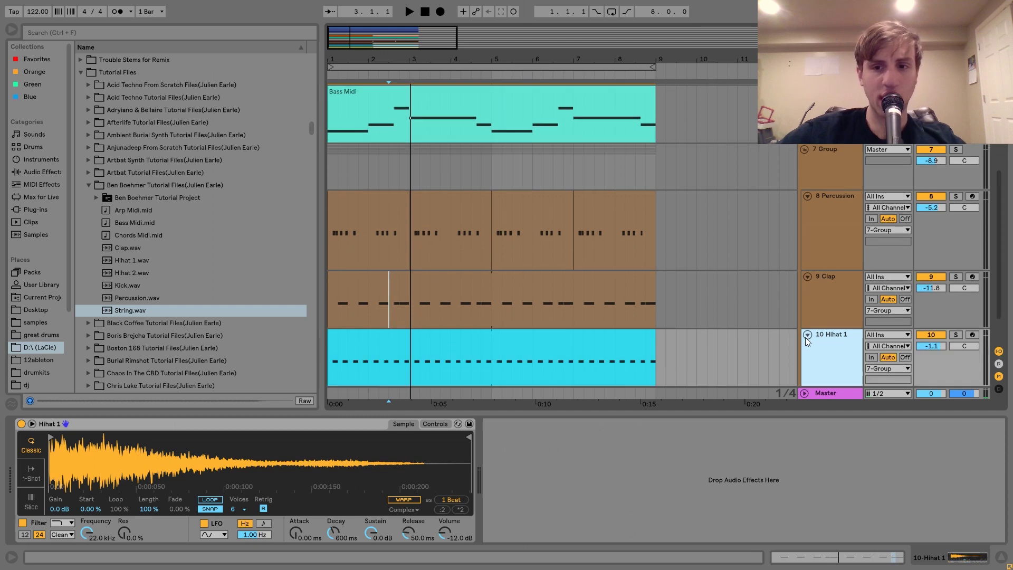
left_click(954, 339)
scroll(955, 343, "down", 1)
left_click(956, 350, "ctrl")
key("space")
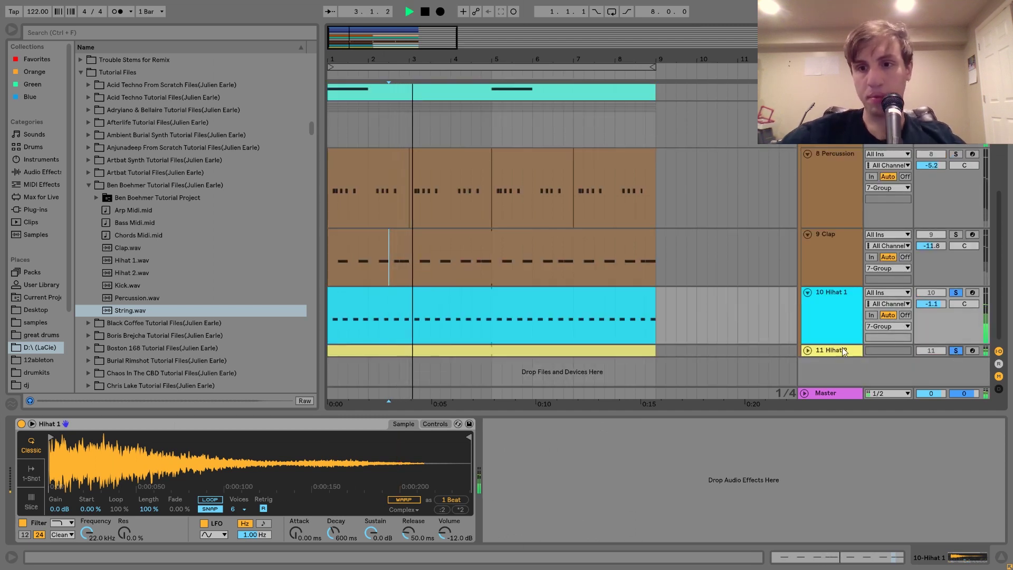
left_click(805, 351)
left_click(819, 350)
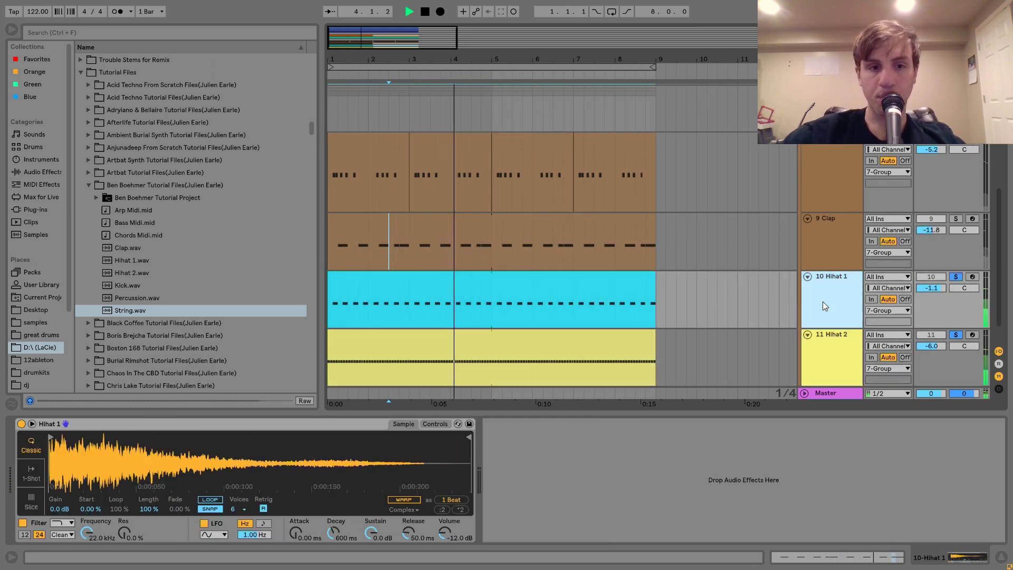
left_click(822, 302)
key("space")
Step: Remove the solo from Hihat 2 and play Hihat 1 alone
left_click(955, 335, "ctrl")
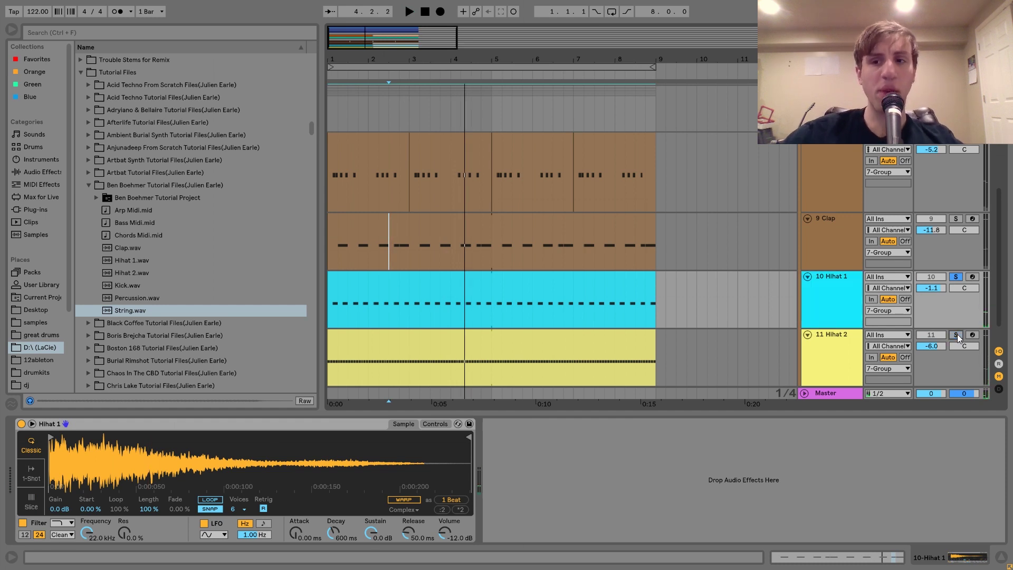
left_click(841, 281)
key("space")
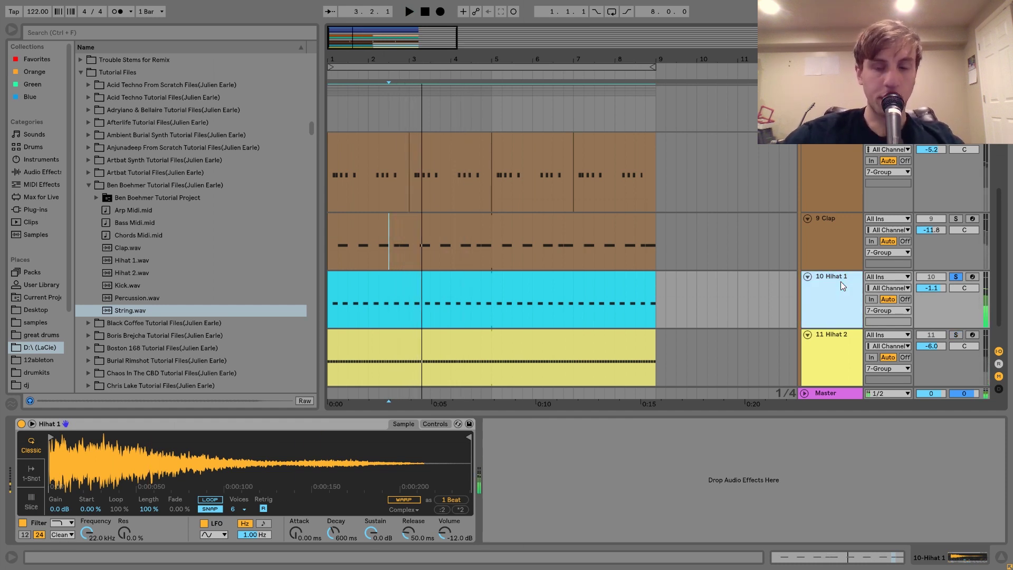
Step: Solo Hihat 2, loop the arrangement over its clip, and play it
left_click(956, 334)
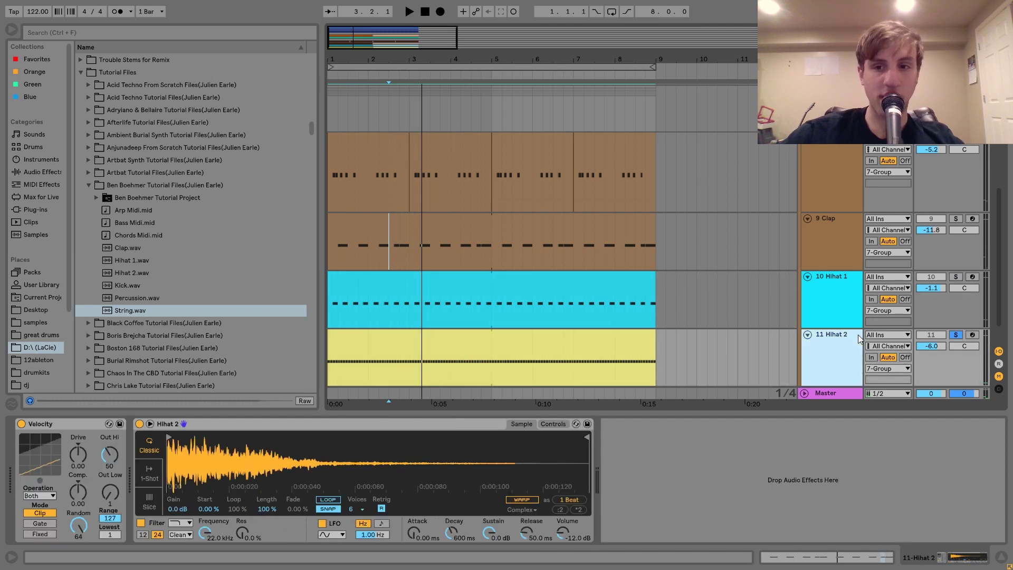
left_click(582, 333)
key("space")
key("ctrl+l")
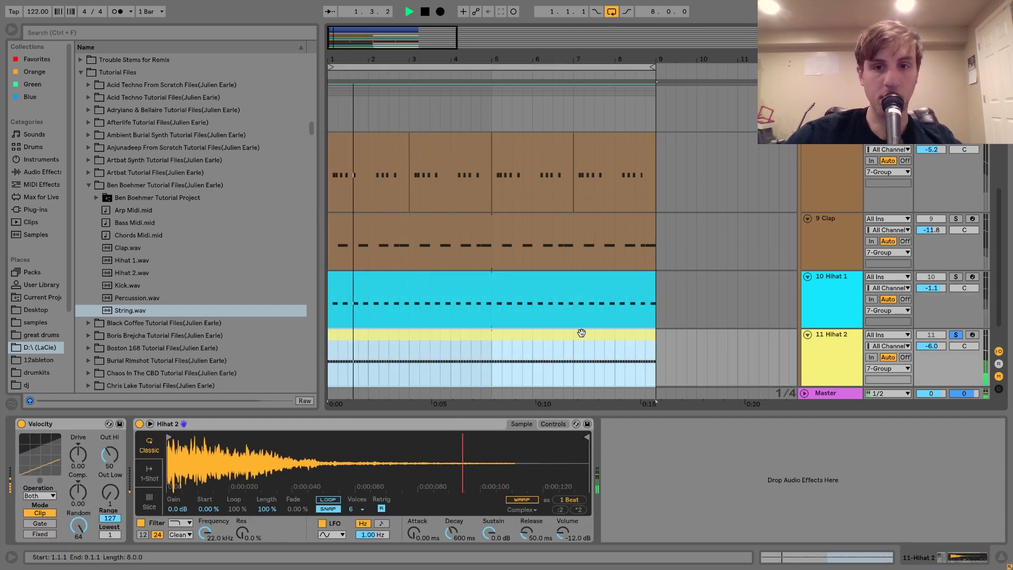
Step: Solo the Clap track alongside Hihat 2, play both together, and remove the clap's solo during playback
key("space")
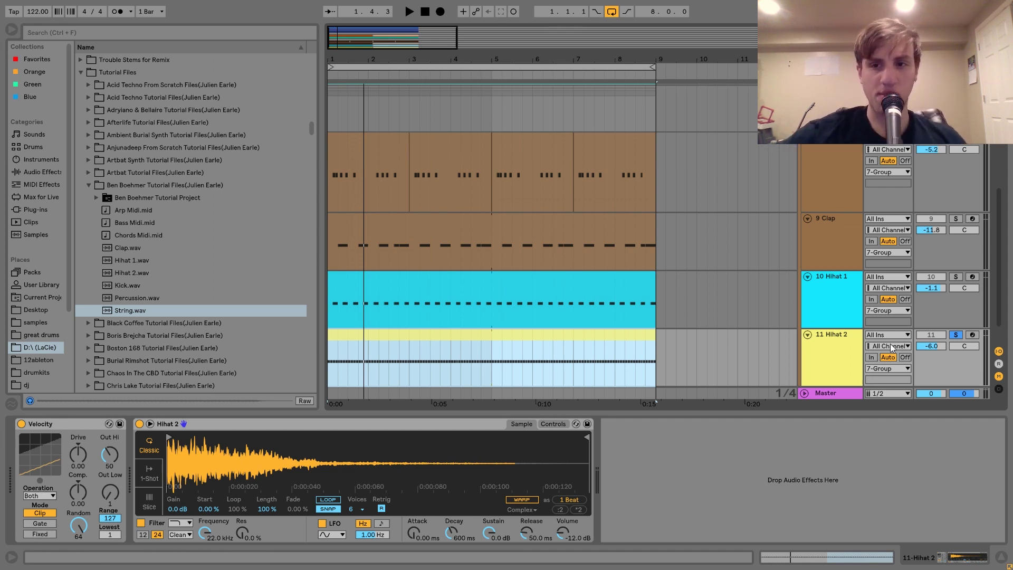
scroll(891, 344, "up", 2)
left_click(956, 245, "ctrl")
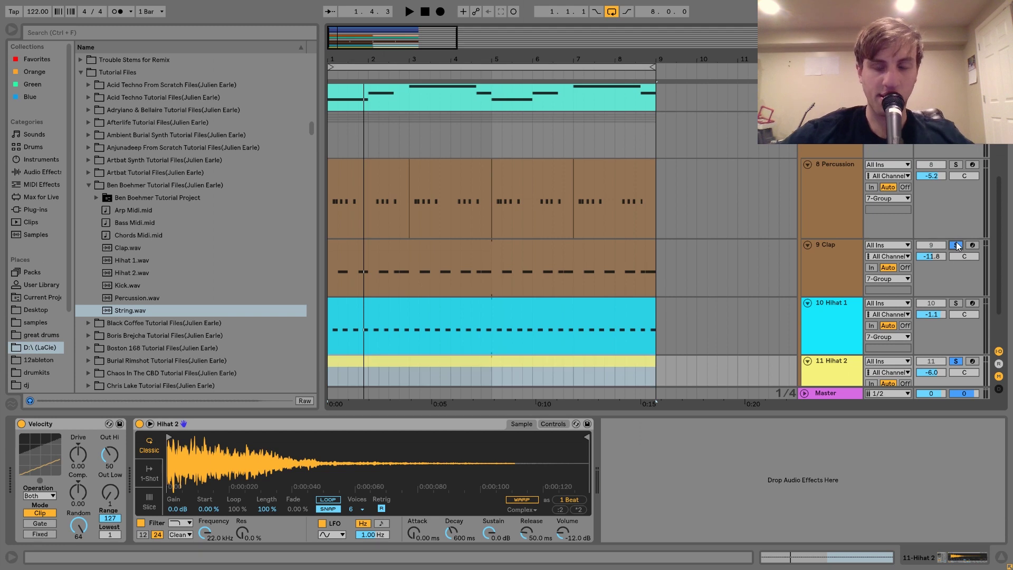
key("space")
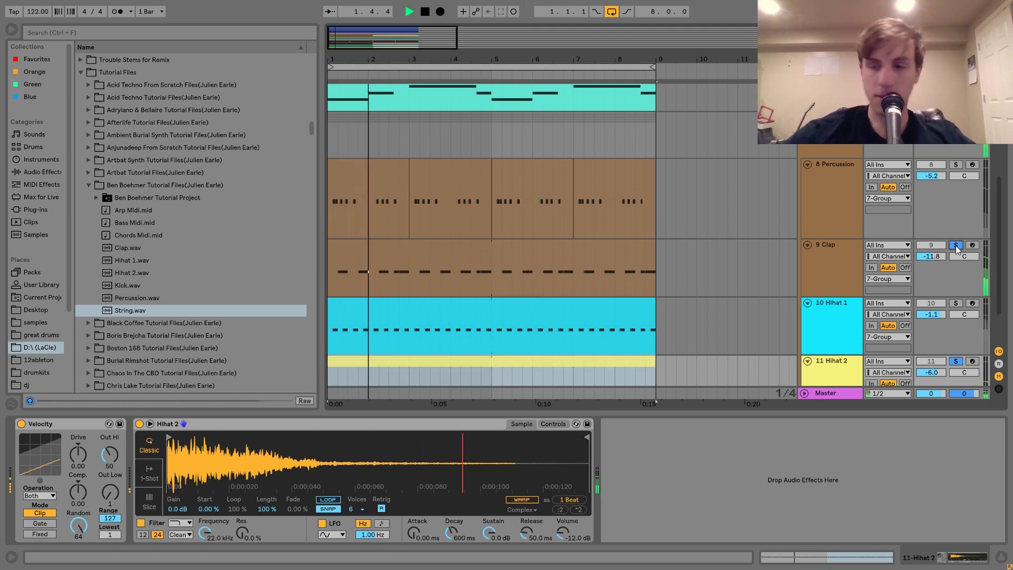
left_click(955, 245)
scroll(955, 244, "down", 4)
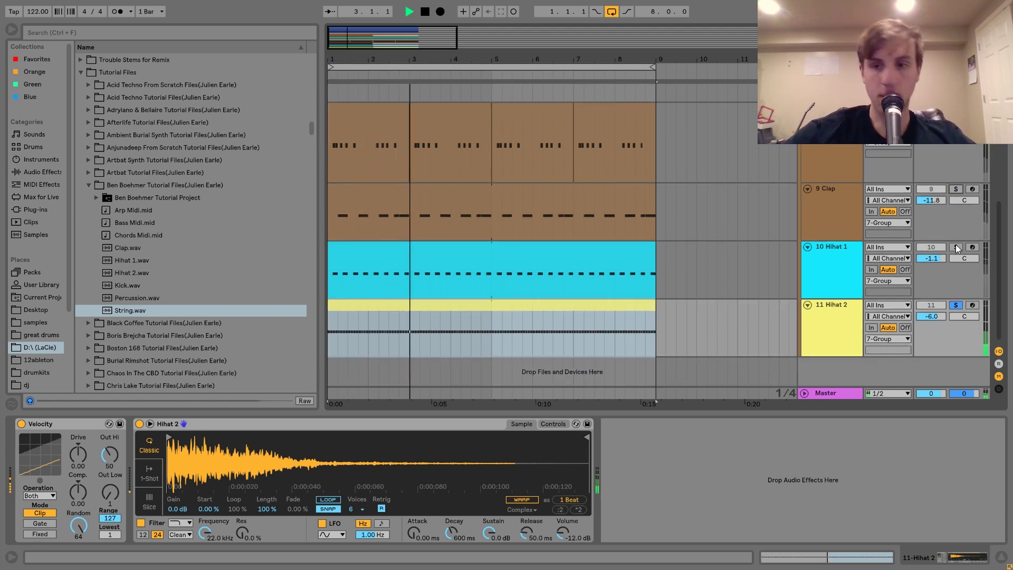
Step: Select the Hihat 2 track and unsolo it during playback to hear it with all the other tracks
left_click(848, 318)
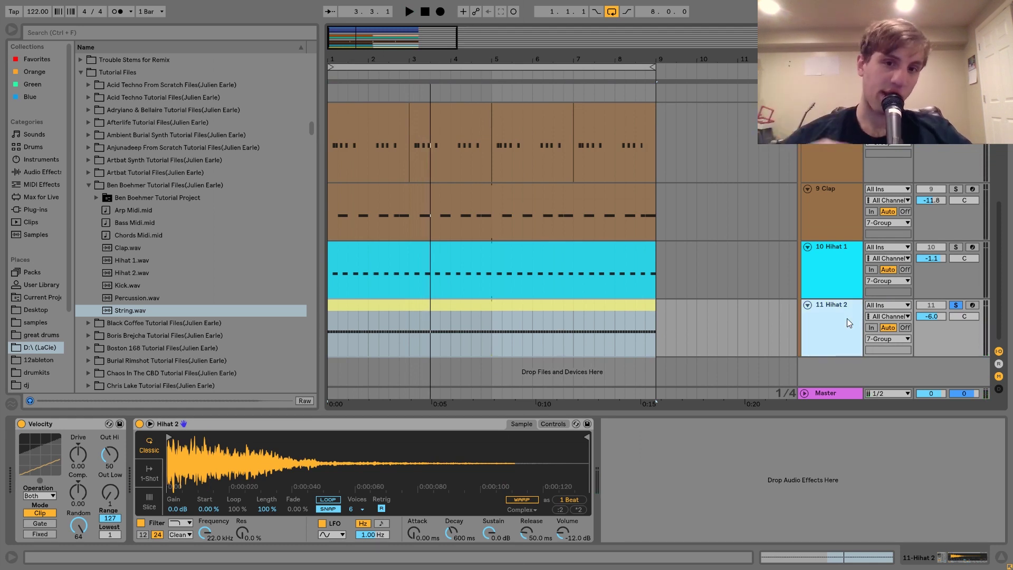
key("space")
left_click(957, 306)
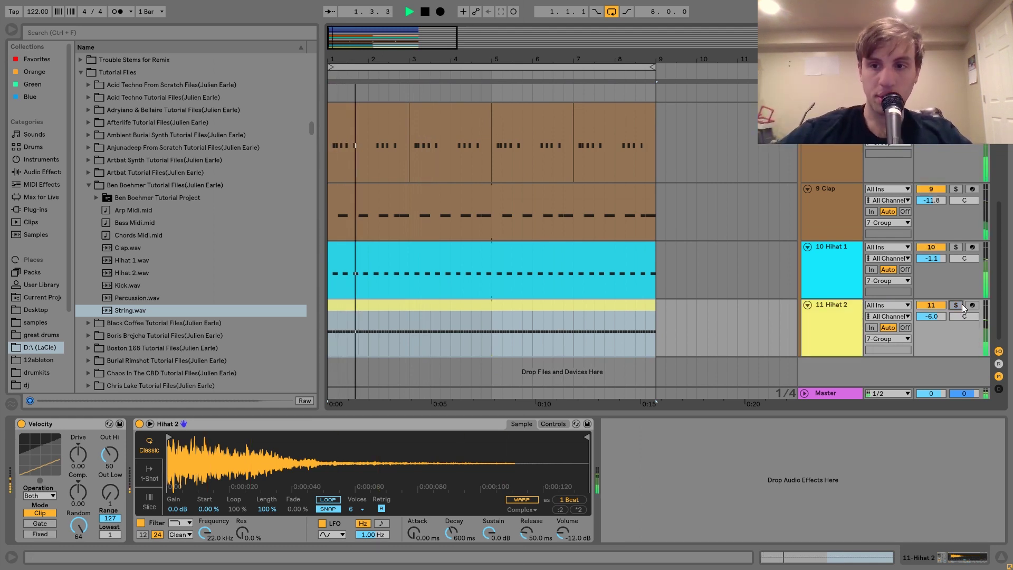
left_click(842, 305)
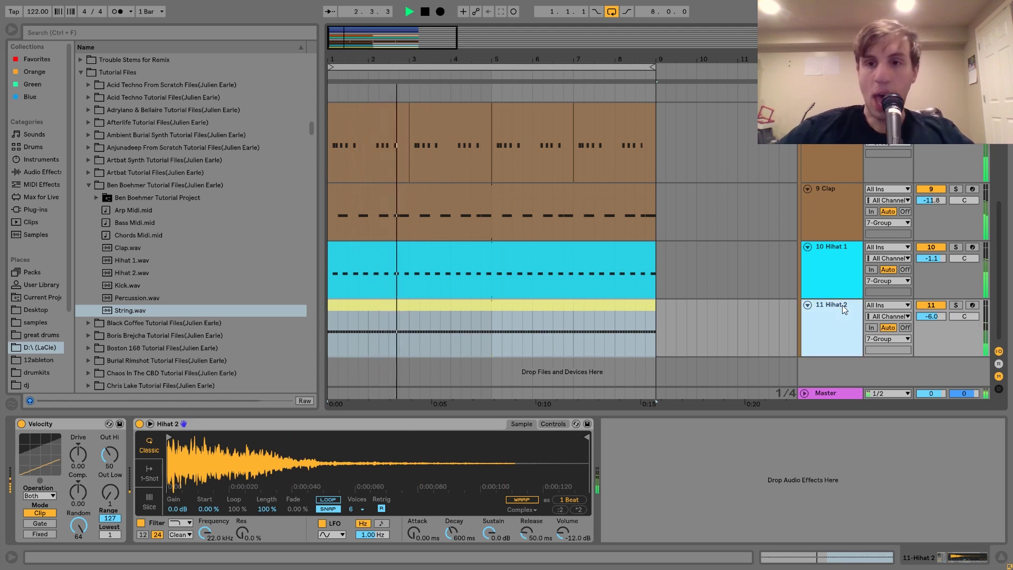
key("space")
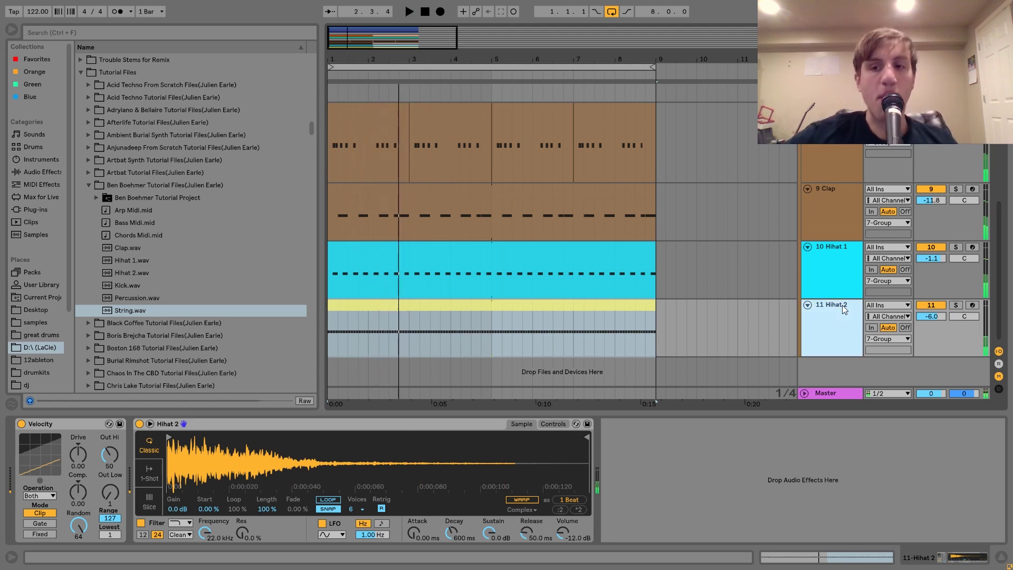
Step: Solo Hihat 2 again and play it on its own
left_click(955, 306)
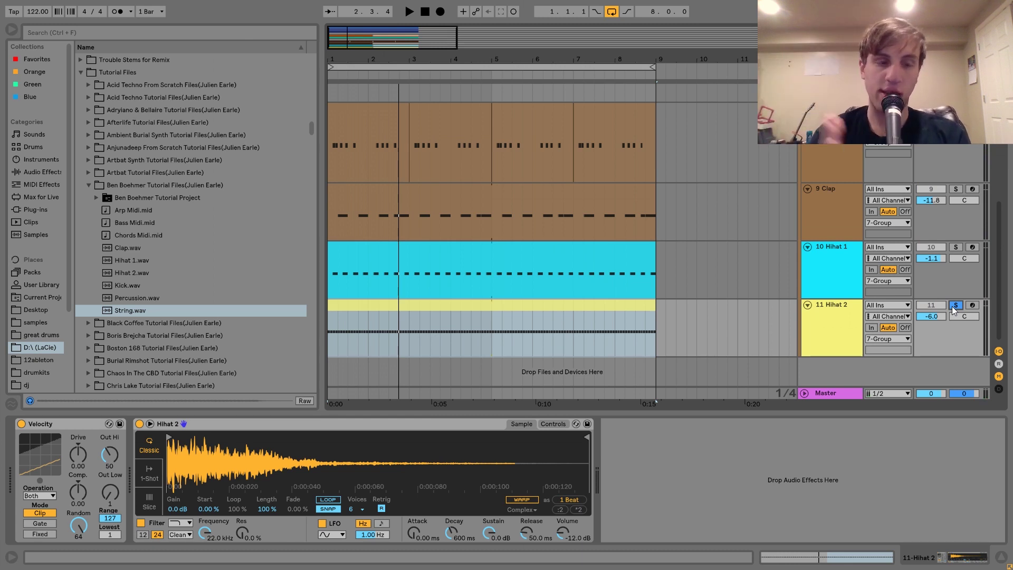
key("space")
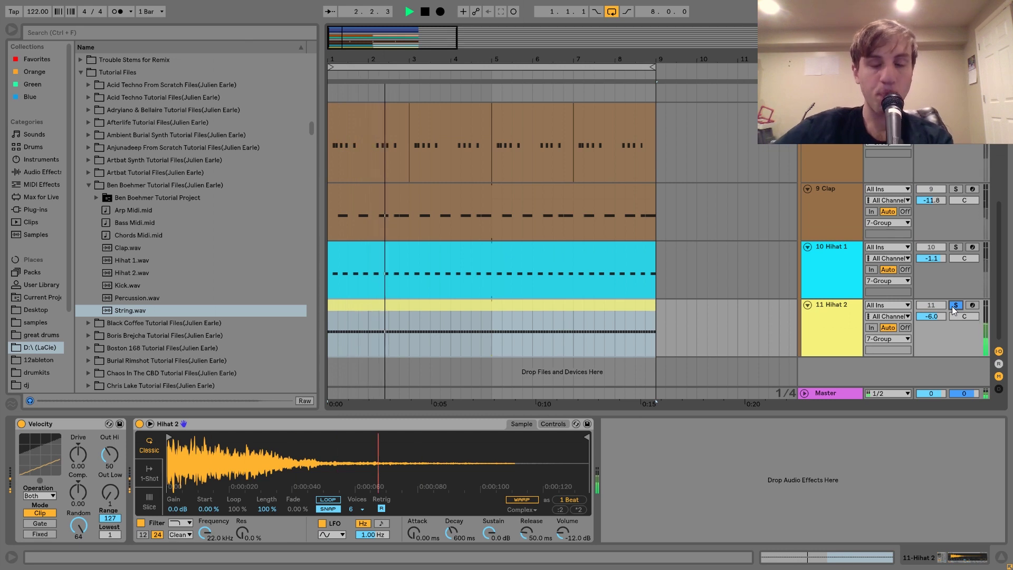
key("space")
Step: Solo the percussion group (7 Group) and compare its sound with Drum Buss and EQ Eight bypassed and re-enabled
scroll(955, 310, "up", 3)
scroll(952, 306, "up", 3)
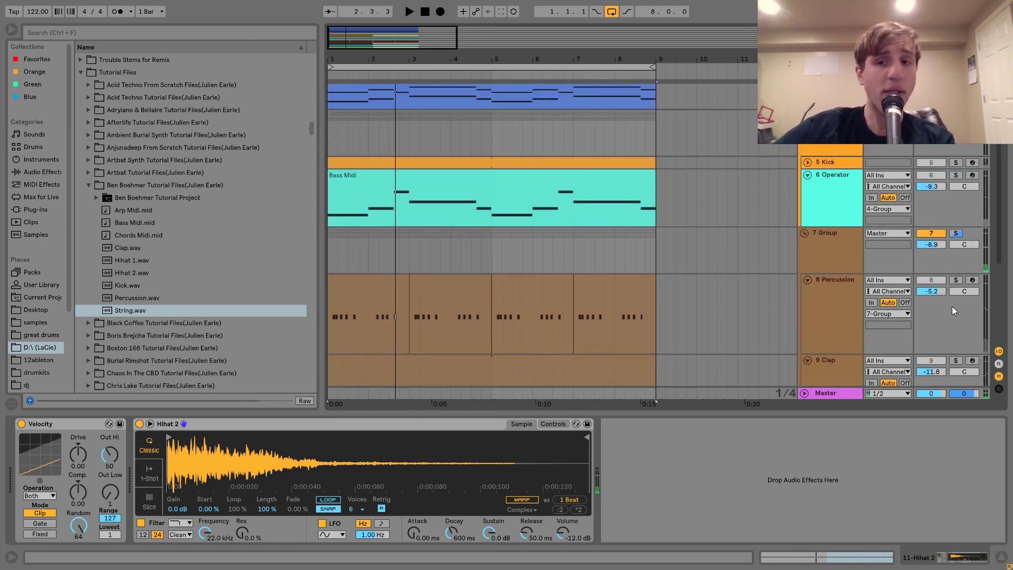
left_click(822, 249)
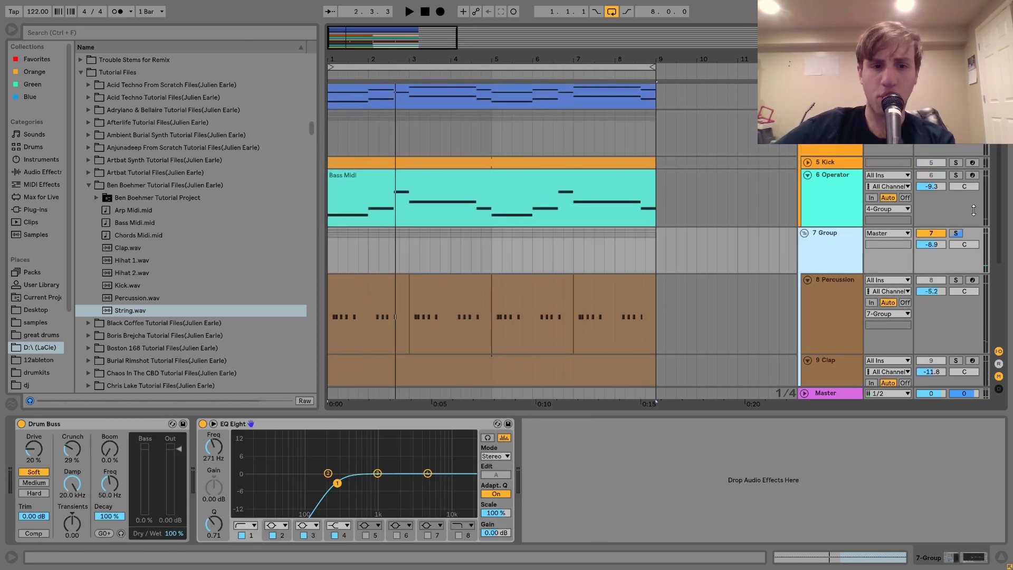
left_click(957, 232)
left_click(203, 424)
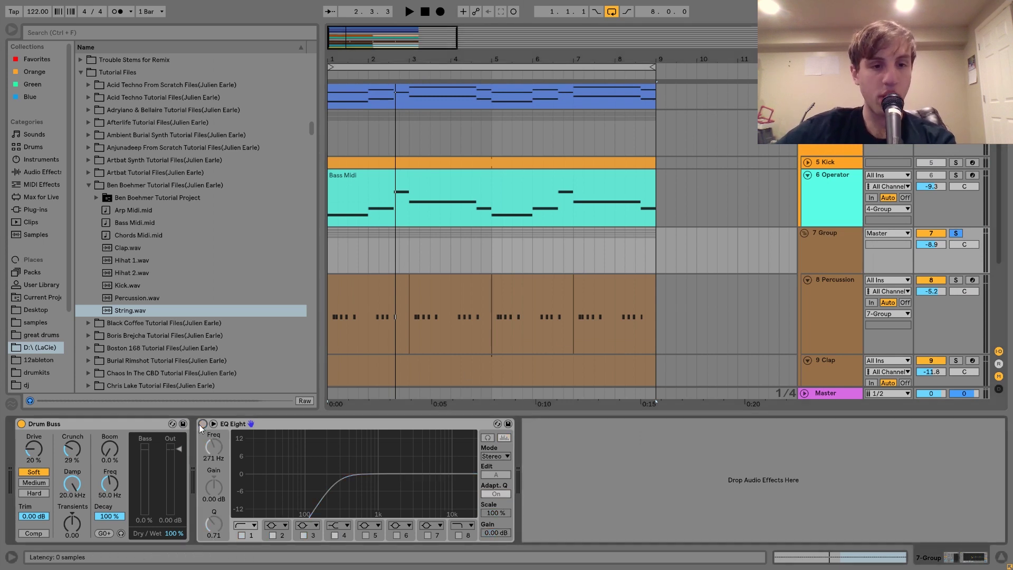
left_click(22, 424)
key("space")
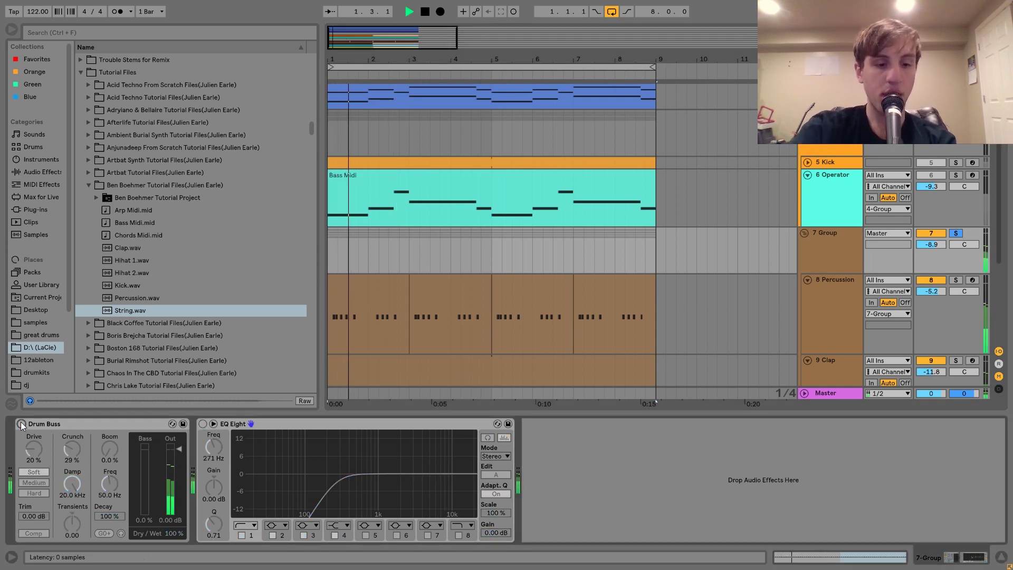
left_click(21, 424)
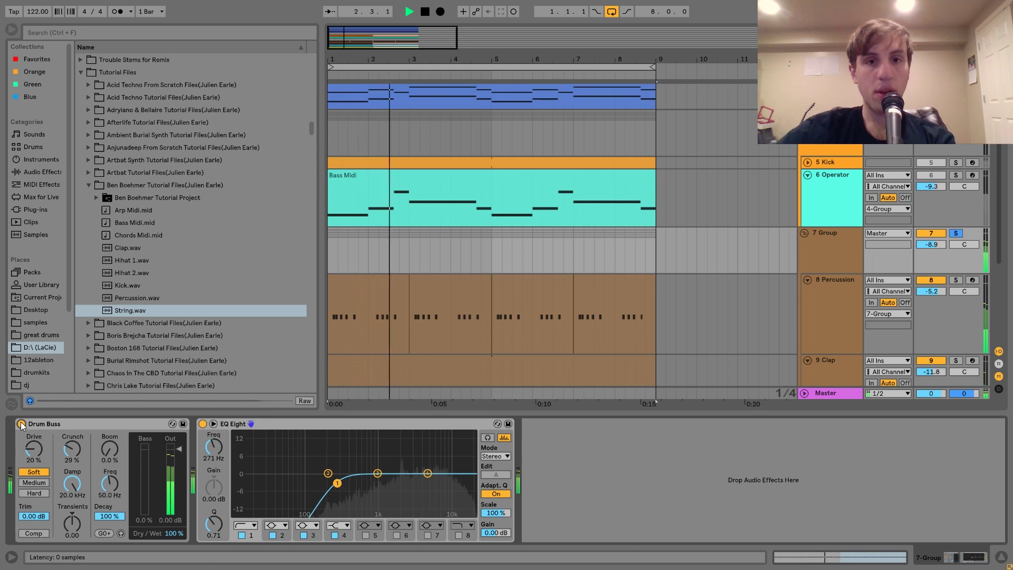
key("space")
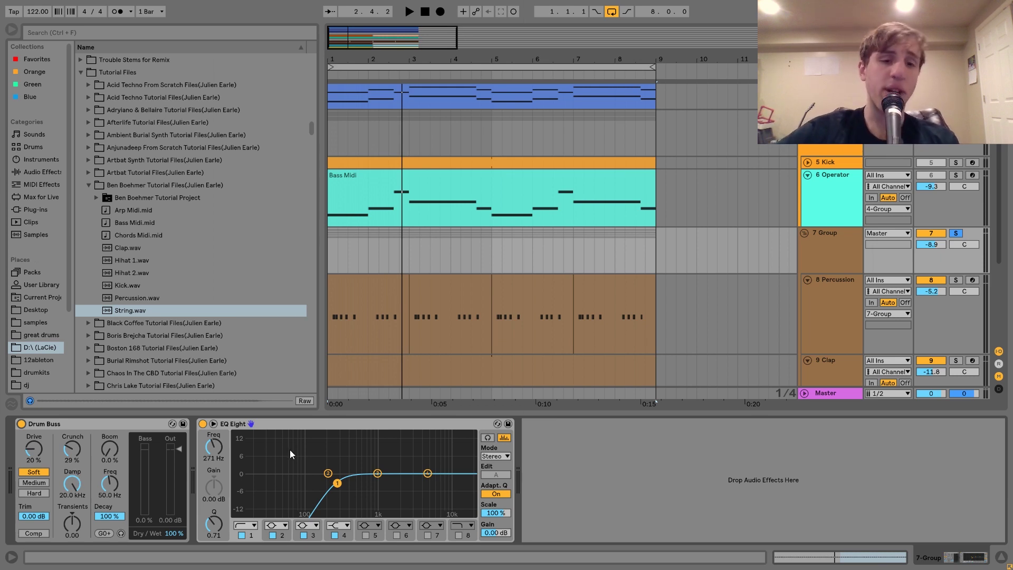
Step: Play the percussion group while switching band 1 of its EQ Eight off and on again to compare the low cut
key("space")
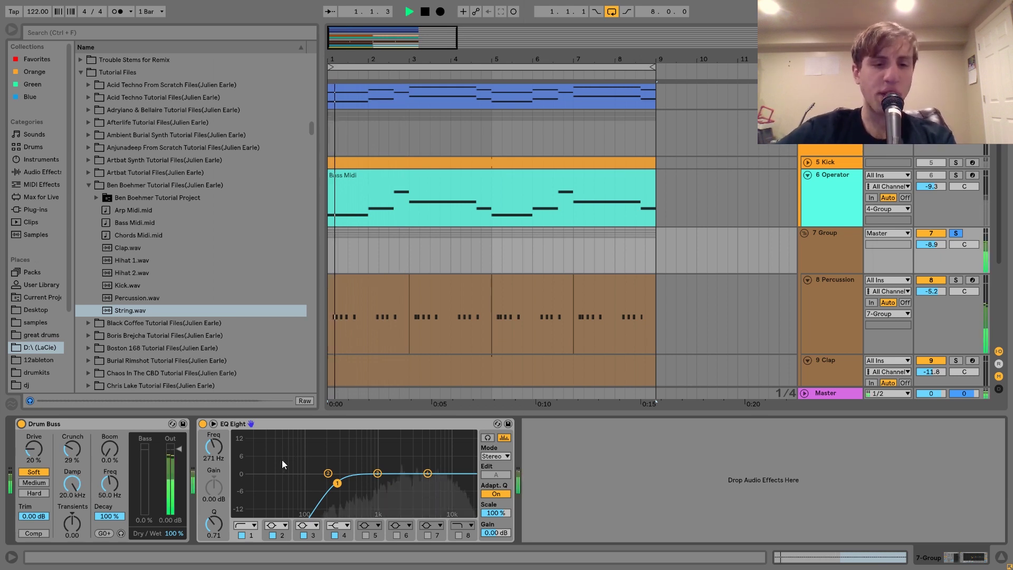
left_click(242, 535)
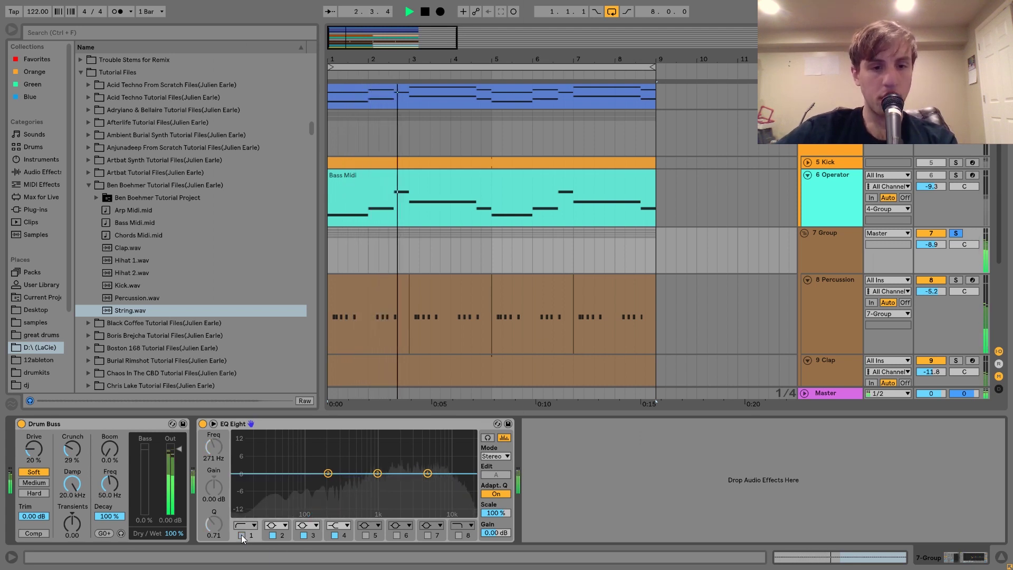
left_click(241, 534)
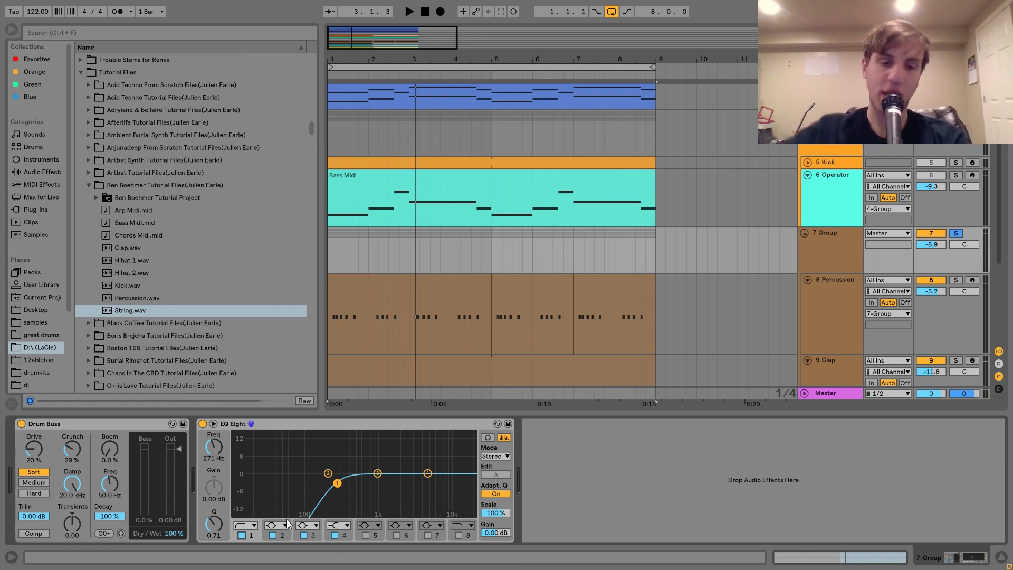
Step: Play the percussion group, unsolo it to hear the full mix, and return to the upper tracks of the arrangement
key("space")
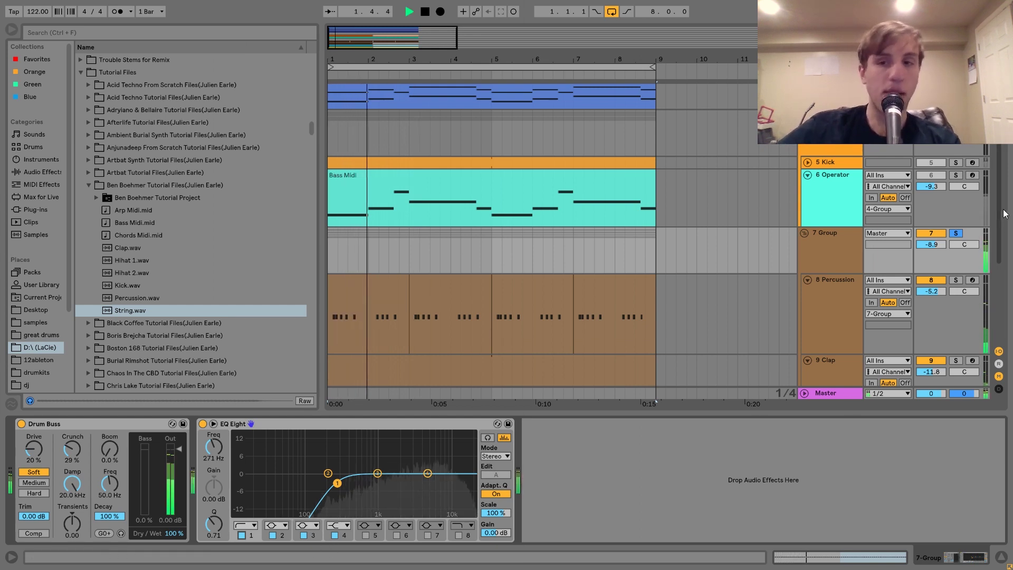
left_click(956, 233)
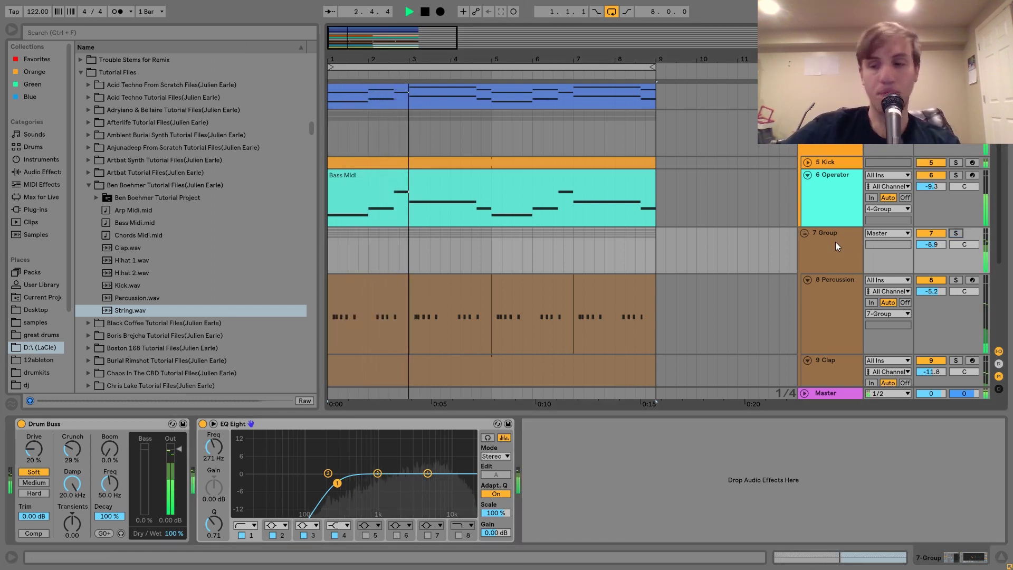
key("space")
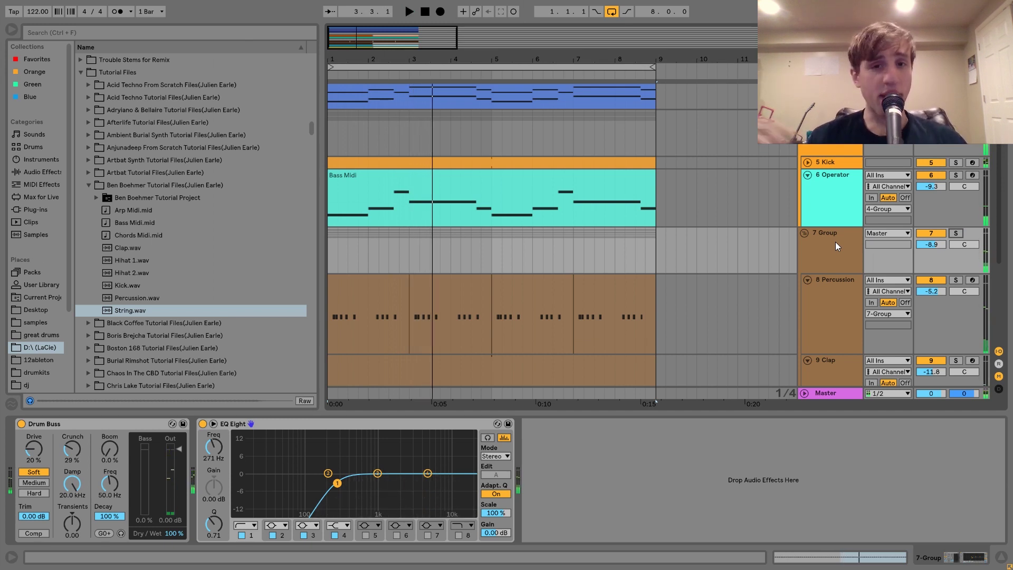
scroll(835, 242, "up", 5)
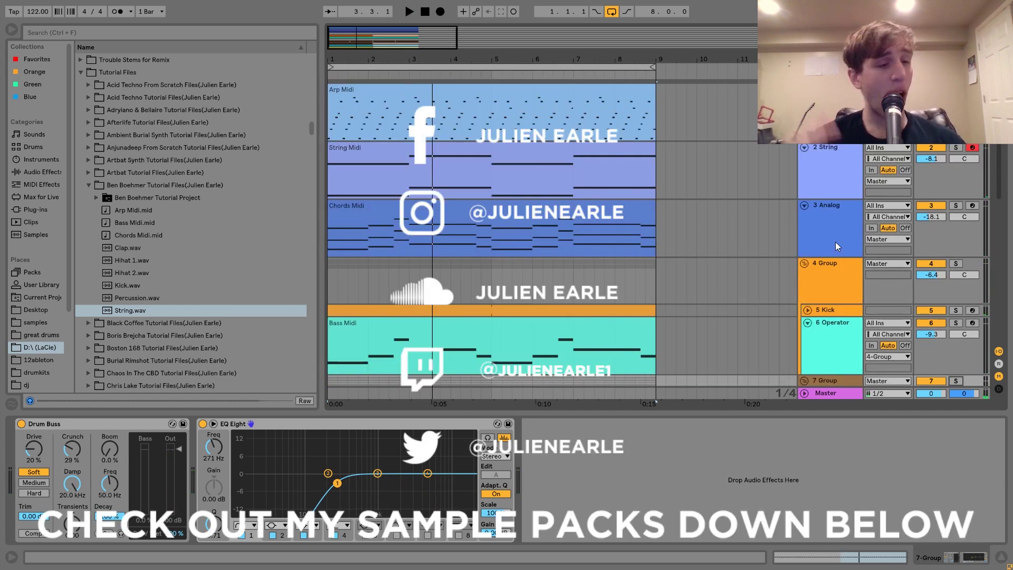